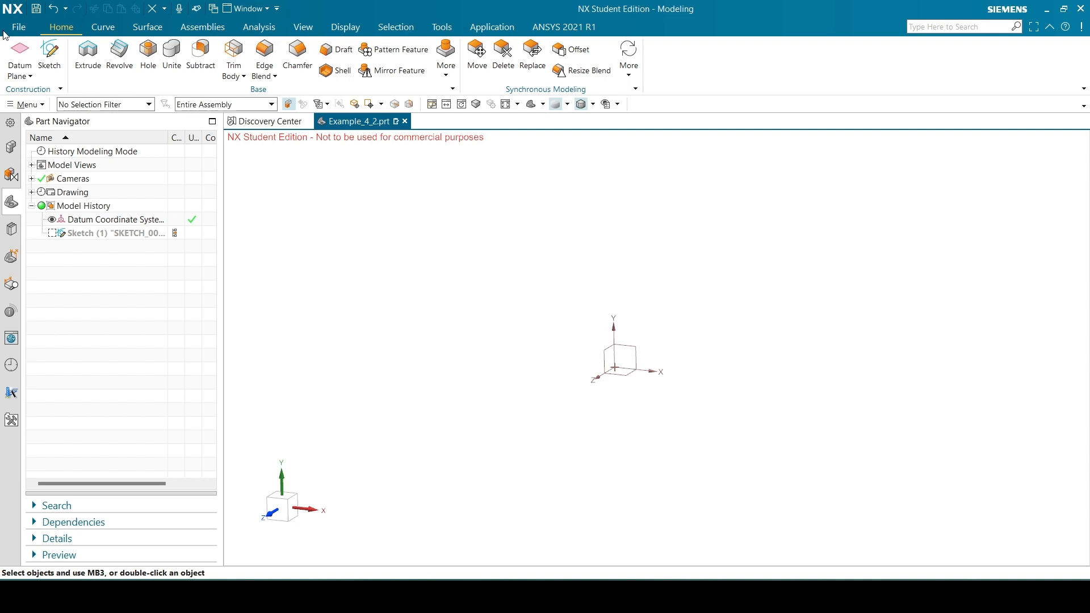
Create a new sketch on the Top datum plane
left_click(56, 61)
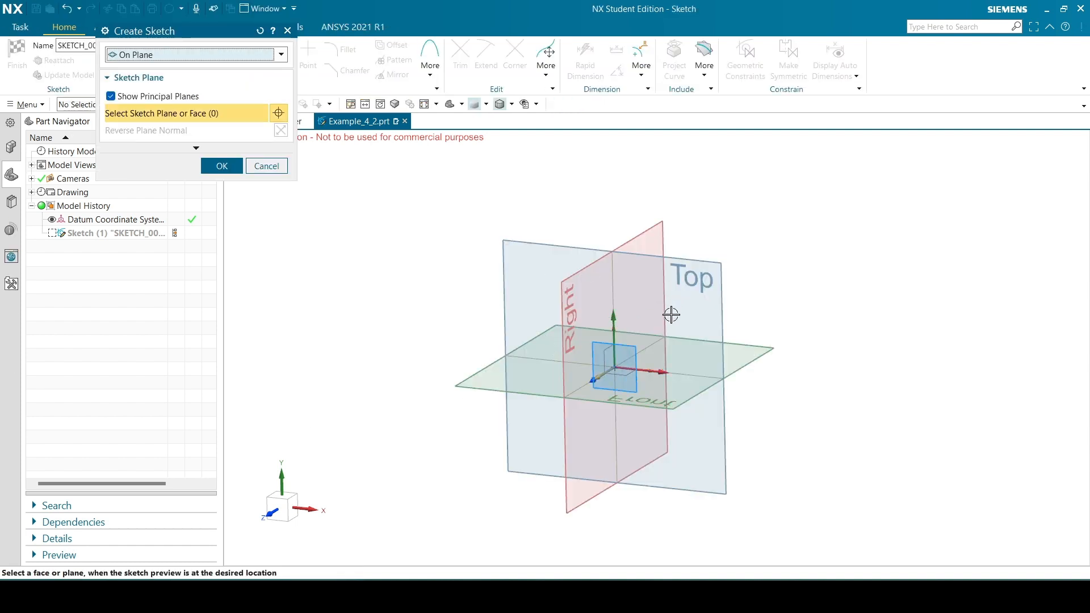
left_click(706, 264)
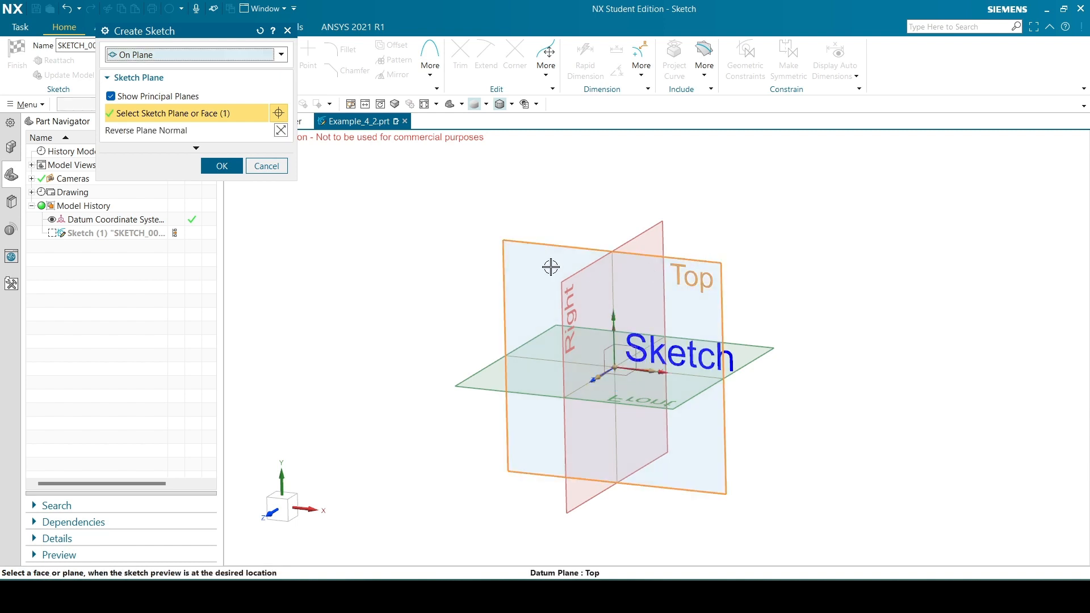
left_click(224, 166)
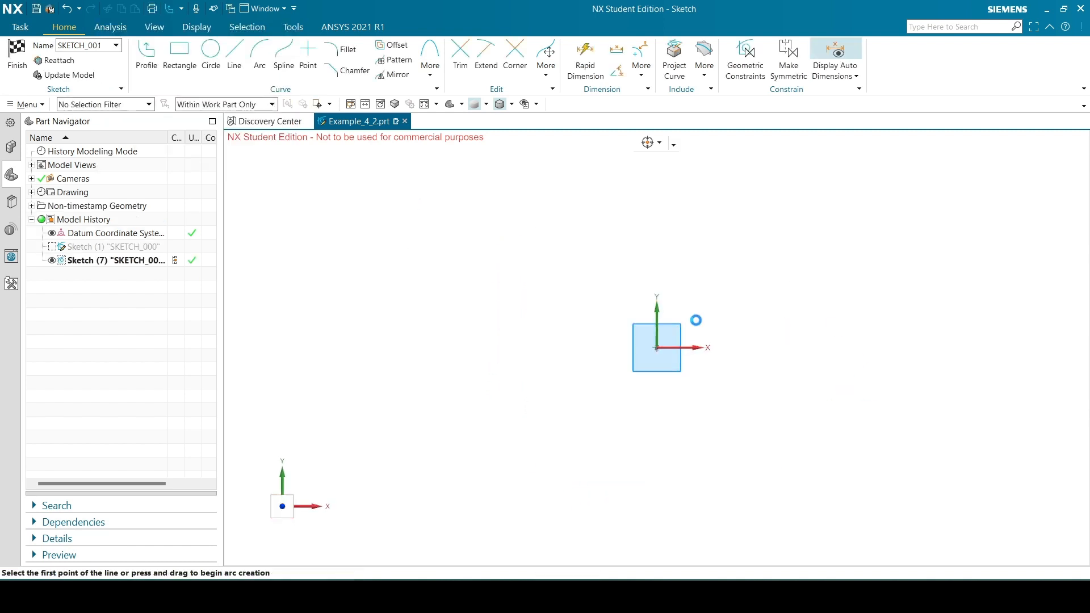
scroll(301, 249, "down", 1)
scroll(657, 346, "up", 1)
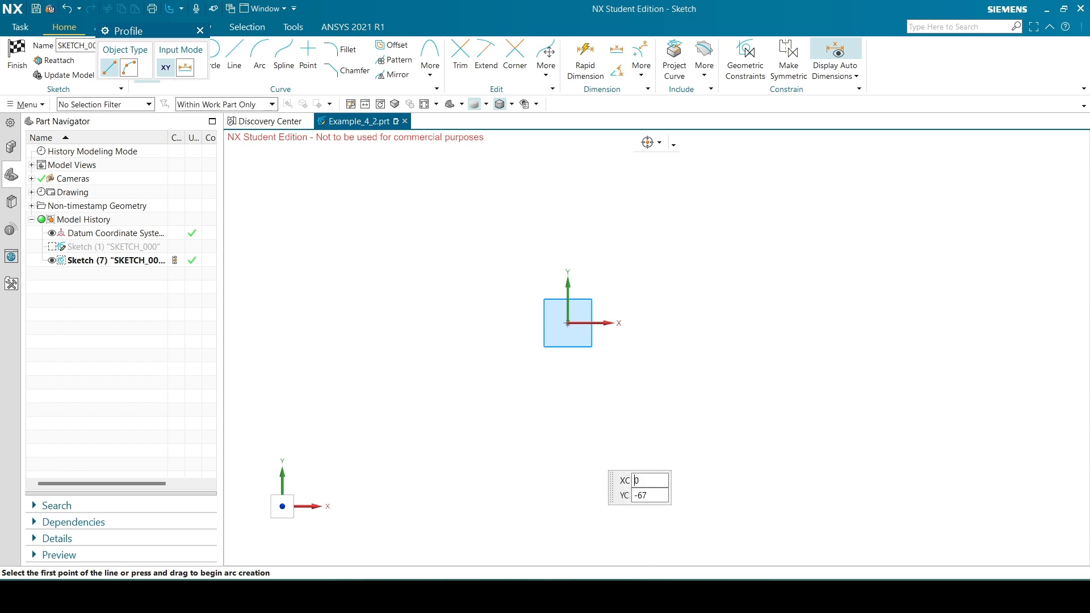
Check the Example_4_2.png drawing and draw a nine-sided polygon centred on the sketch origin with a 15 mm inscribed radius and 0° rotation
key("alt+Tab")
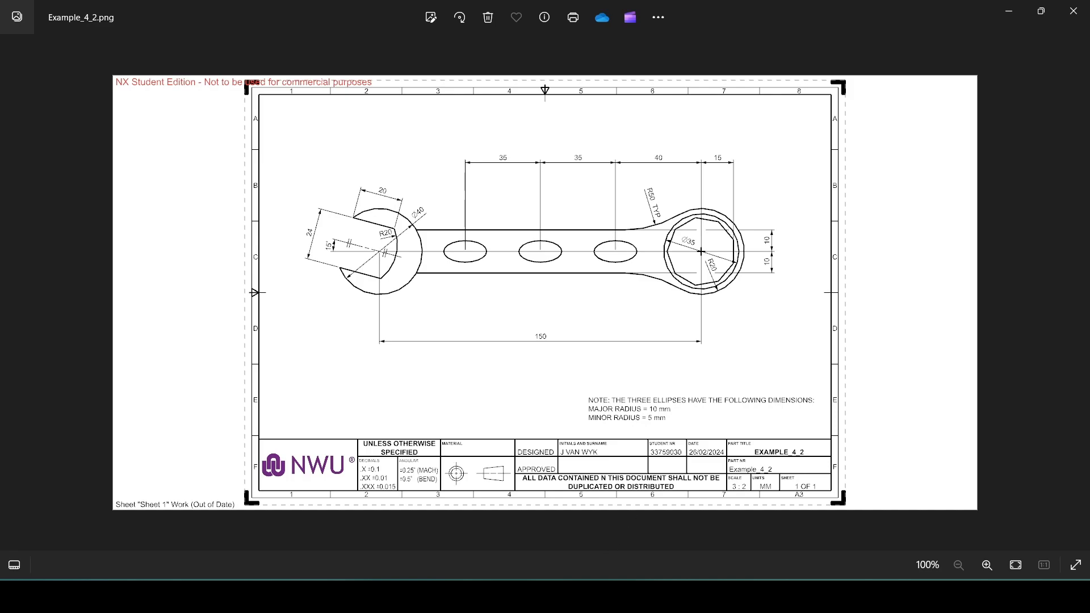
key("alt+Tab")
left_click(200, 28)
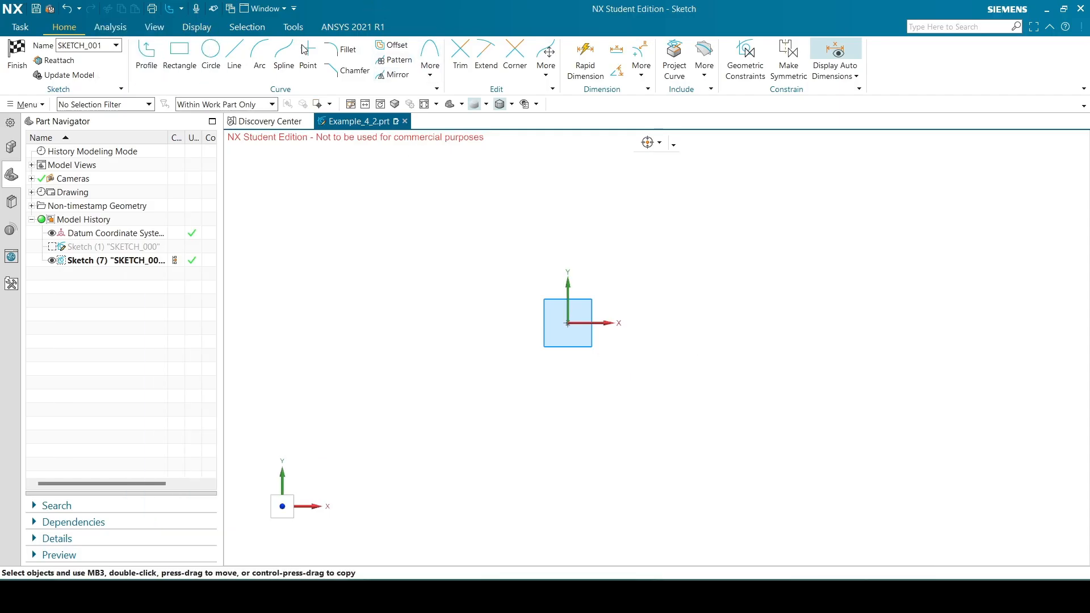
left_click(432, 69)
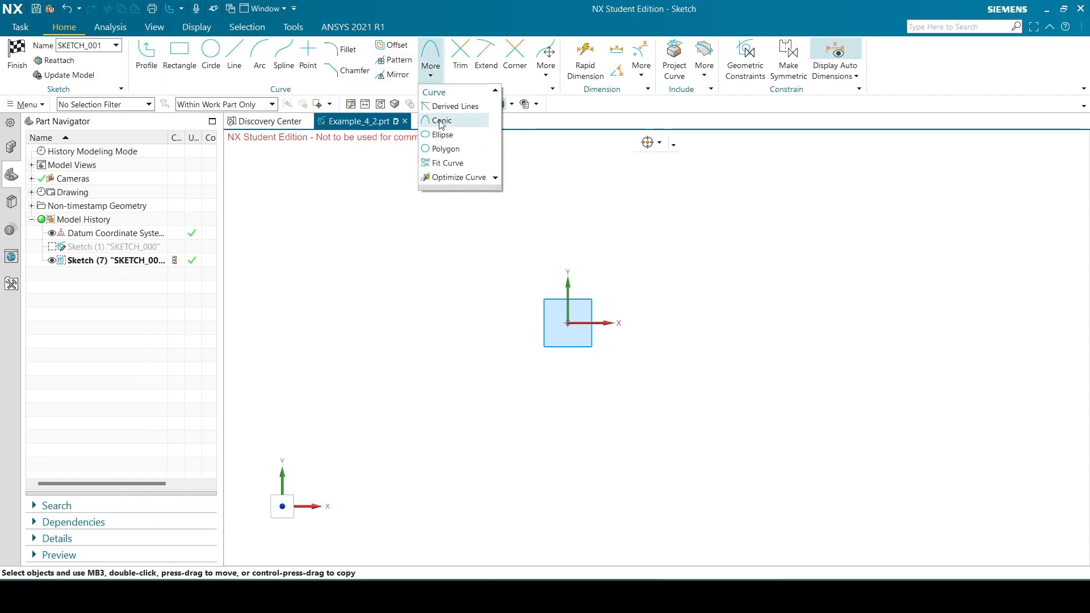
left_click(443, 149)
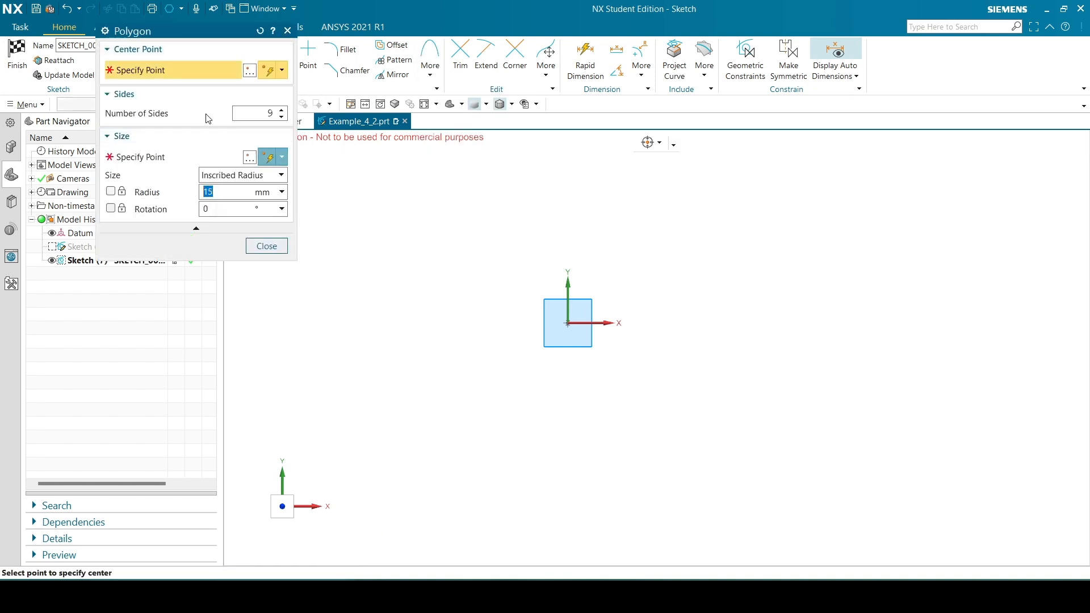
left_click(568, 323)
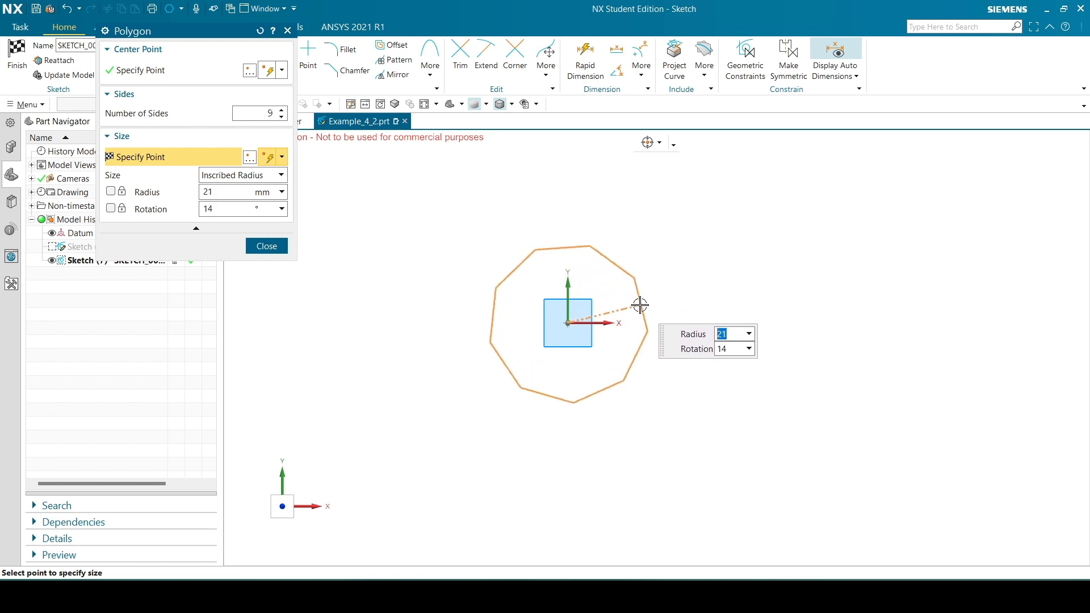
type("15")
key("Tab")
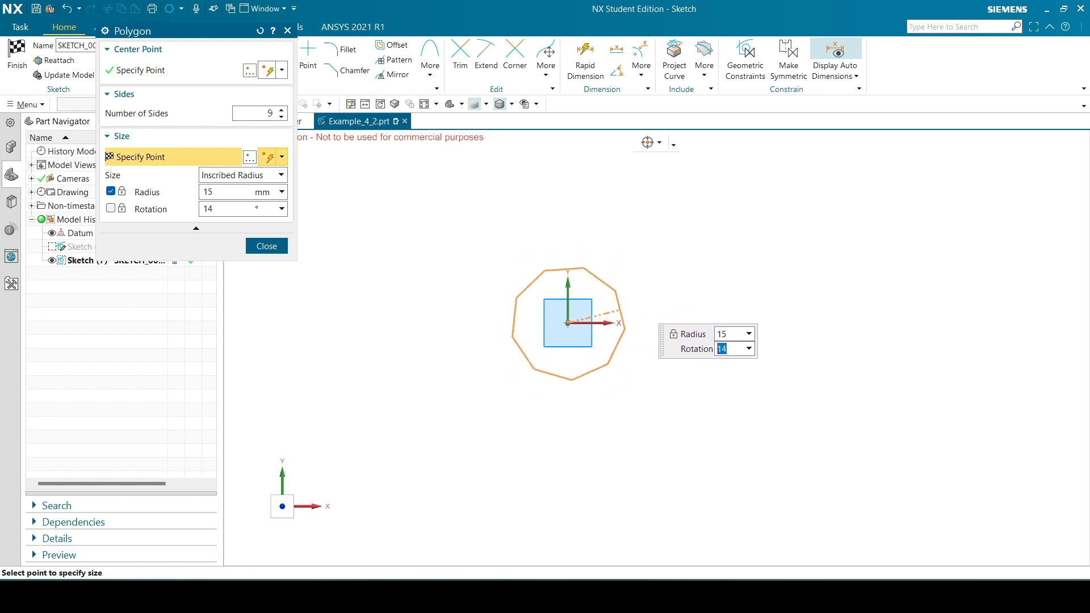
key("Return")
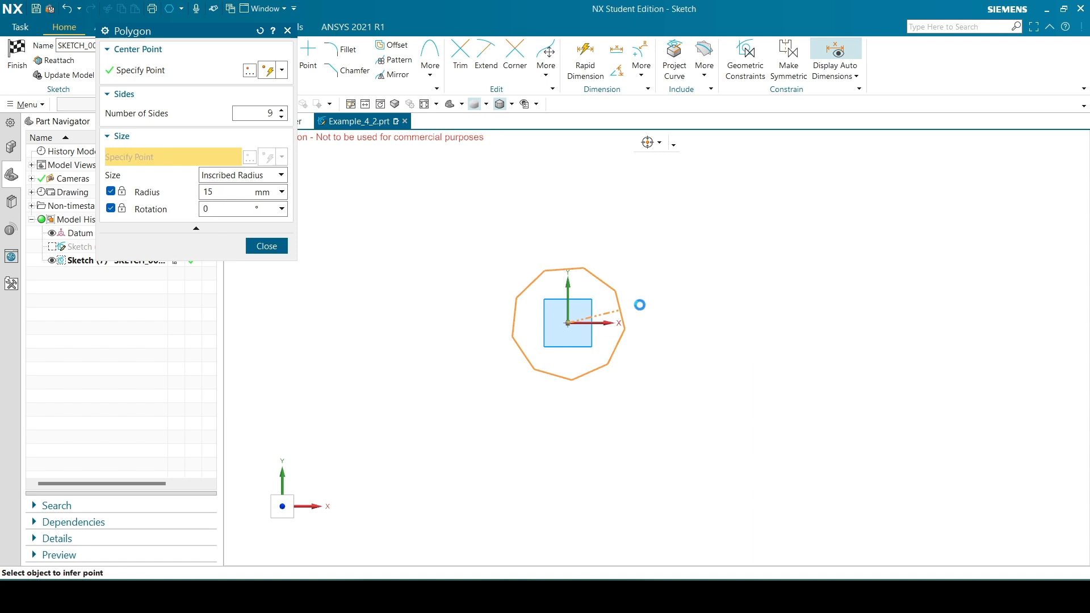
left_click(267, 246)
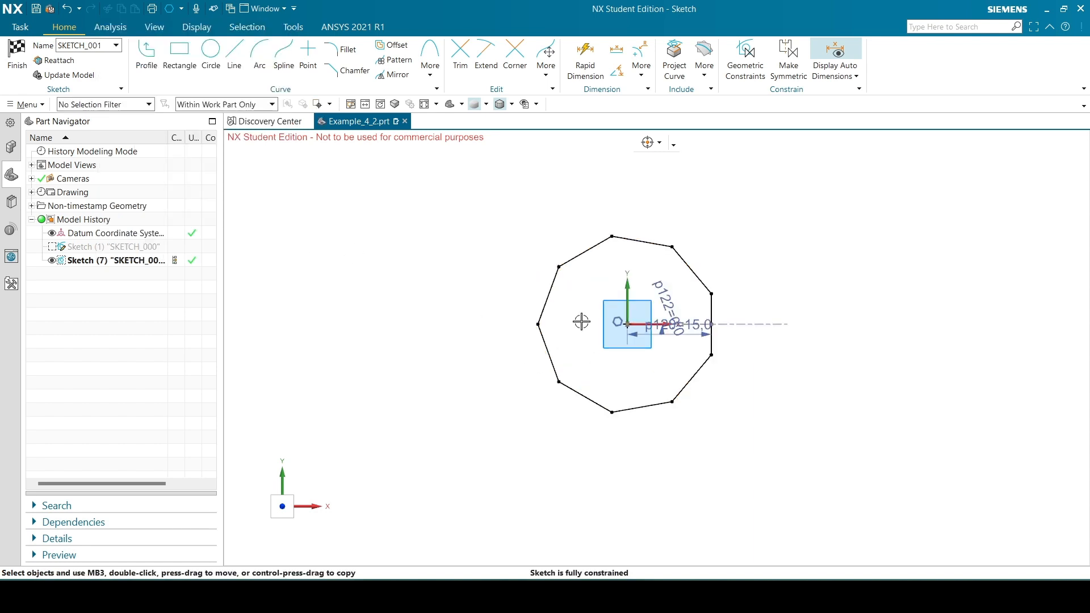
Move the polygon's 15 mm radius dimension above the shape and delete its rotation angle dimension
scroll(676, 323, "up", 3)
mouse_move(676, 323)
left_mouse_down()
mouse_move(652, 143)
mouse_move(670, 170)
left_mouse_up()
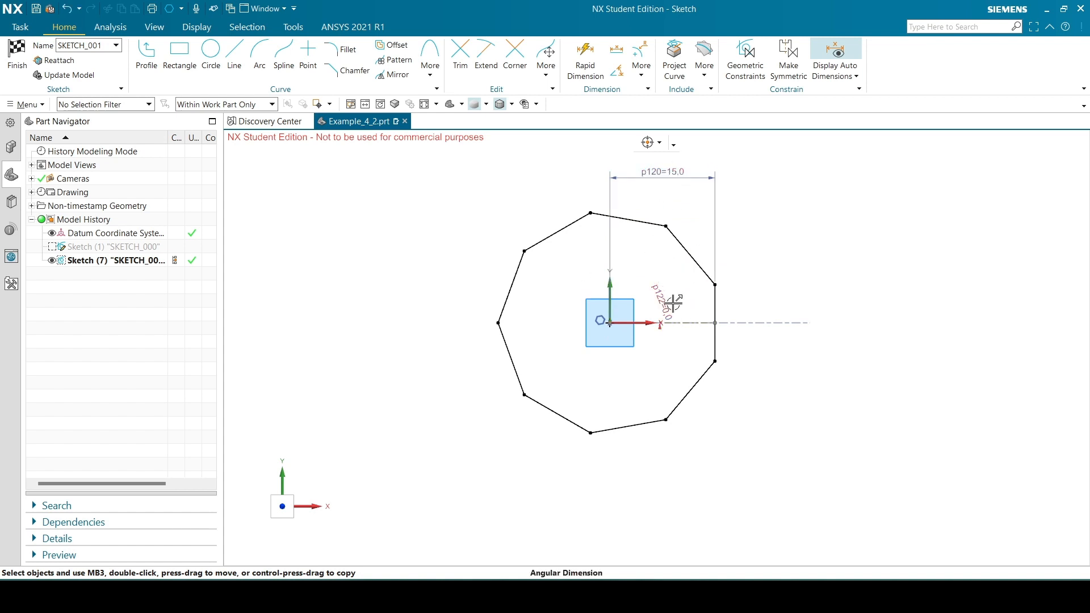
left_click_drag(669, 309, 652, 277)
key("Delete")
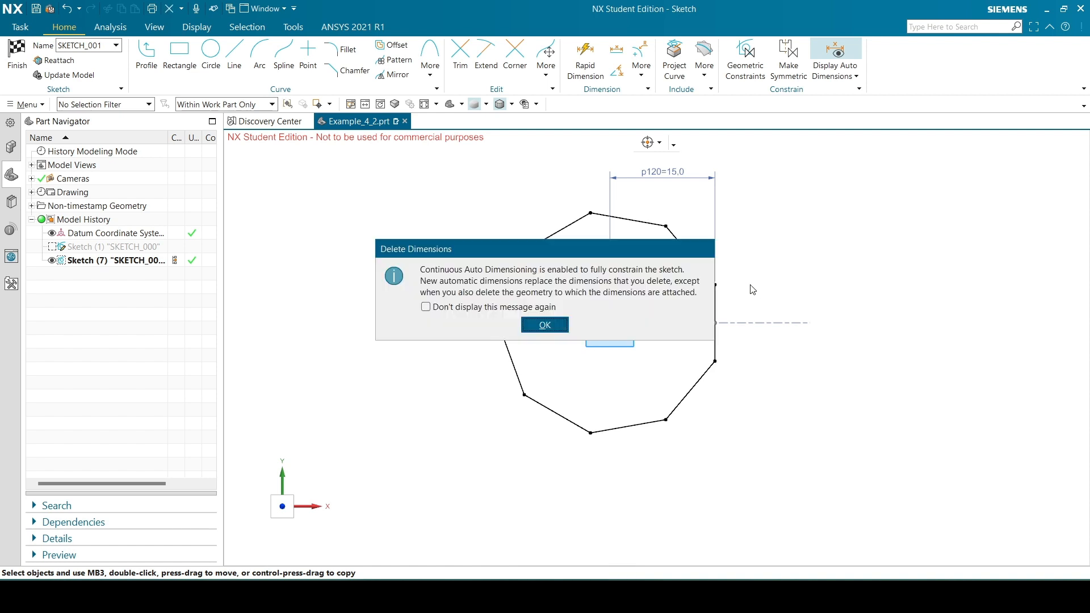
left_click(545, 325)
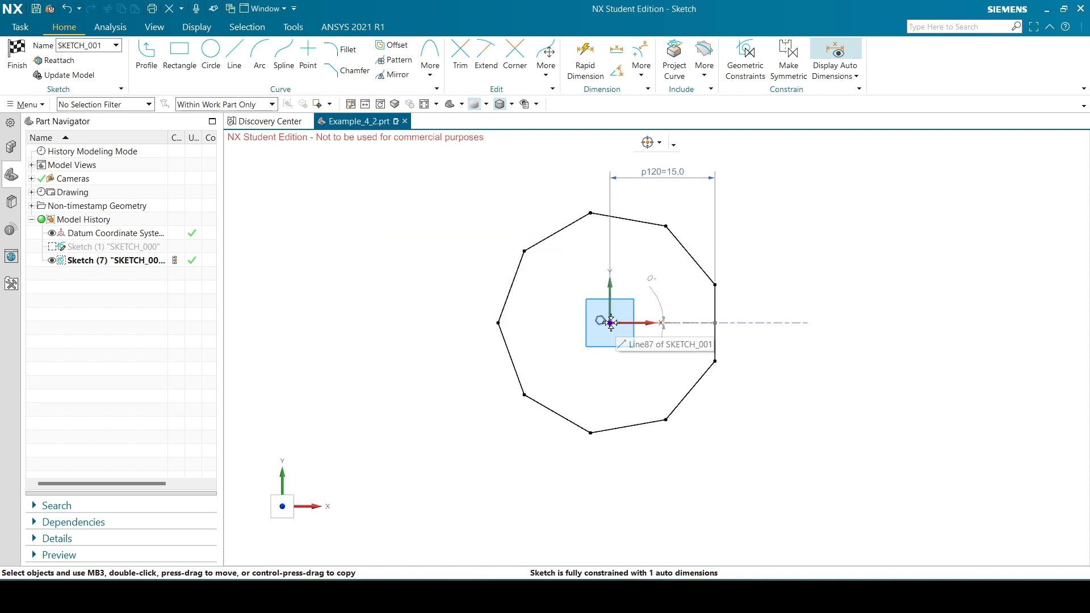
Align the midpoint of the polygon's vertical edge horizontally with the sketch origin
right_click(608, 324)
left_click(639, 329)
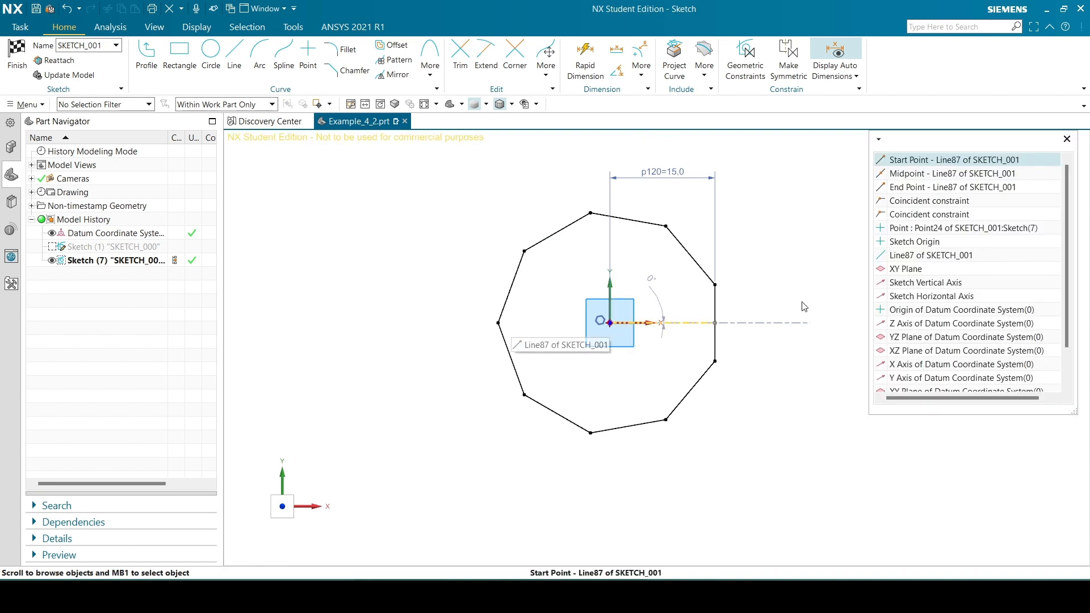
left_click(897, 242)
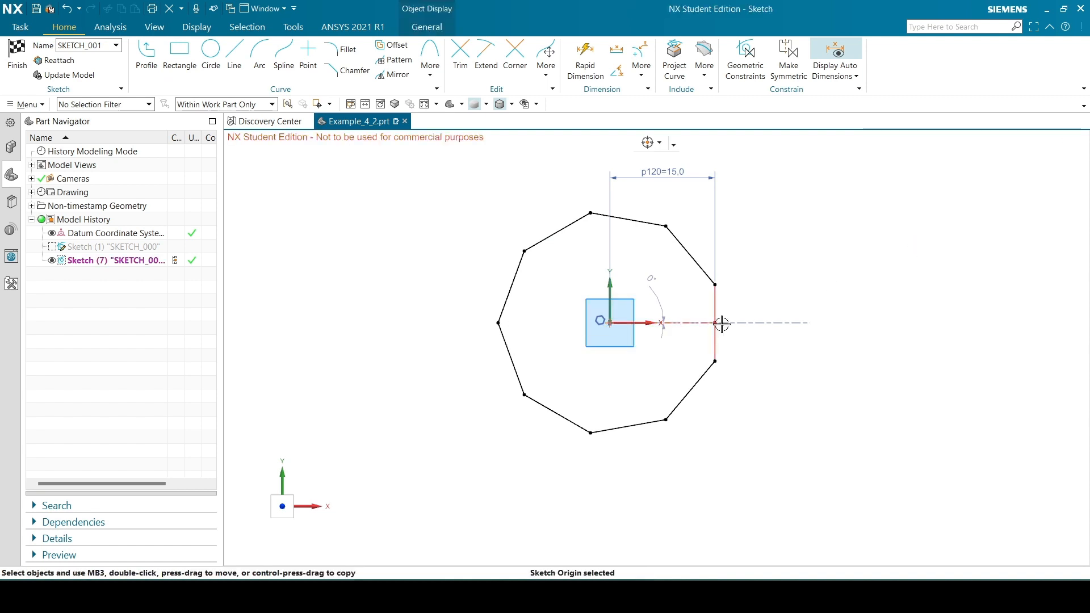
left_click(715, 322)
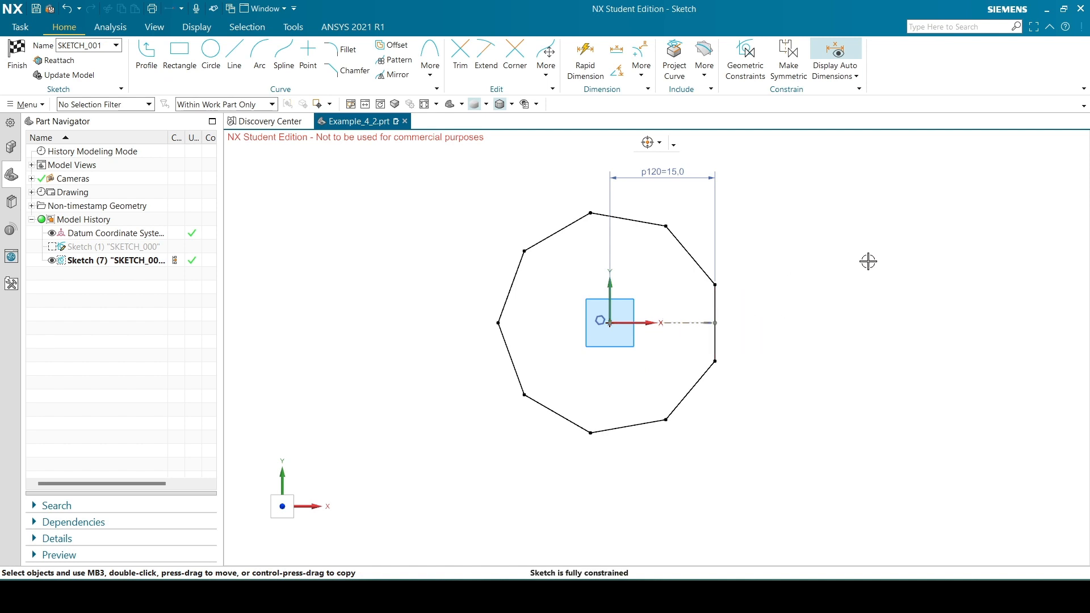
Check the reference drawing, draw a 35 mm diameter circle centred on the sketch origin and move its dimension outside the circle
scroll(869, 261, "down", 1)
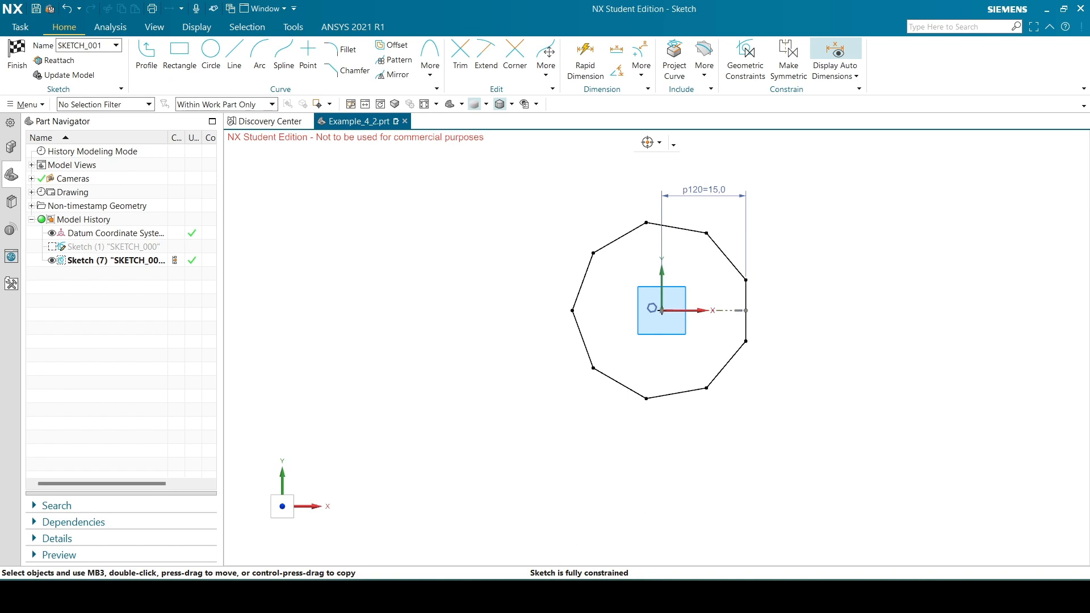
key("alt+Tab")
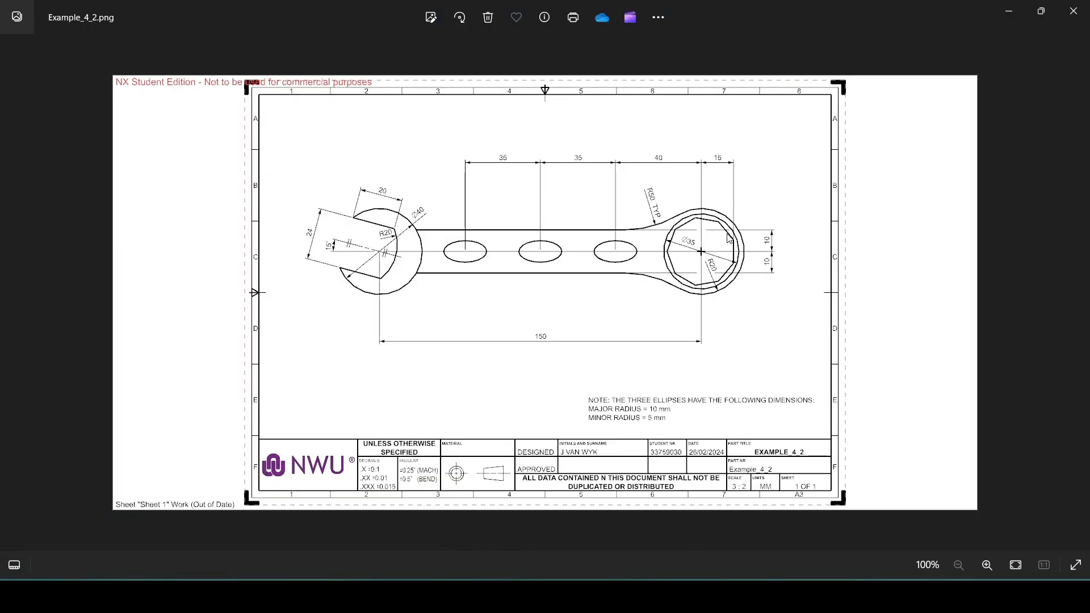
left_click(589, 596)
left_click(211, 55)
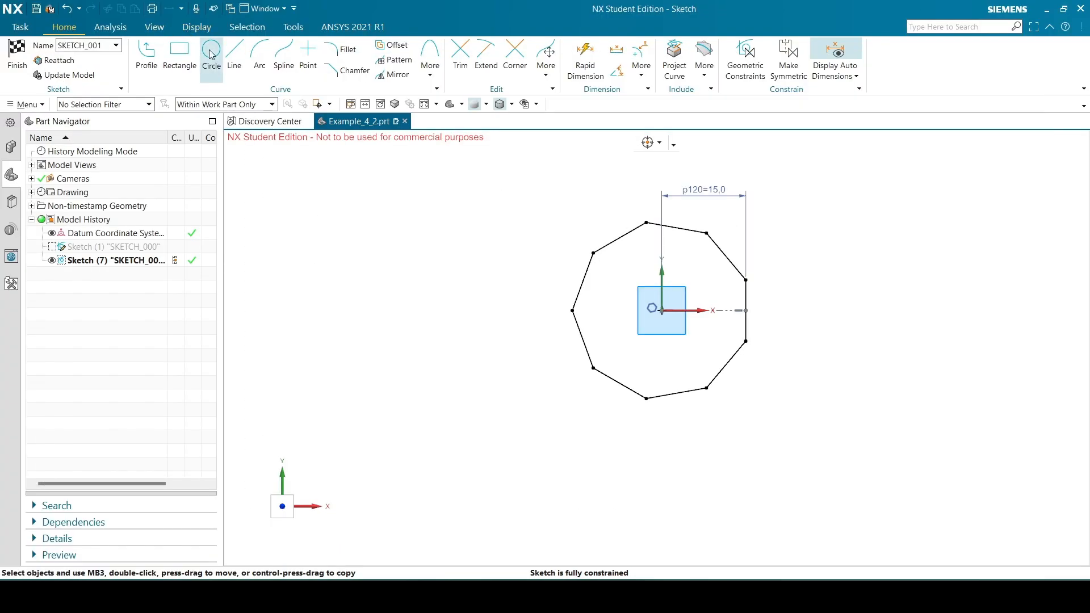
left_click(663, 310)
type("35")
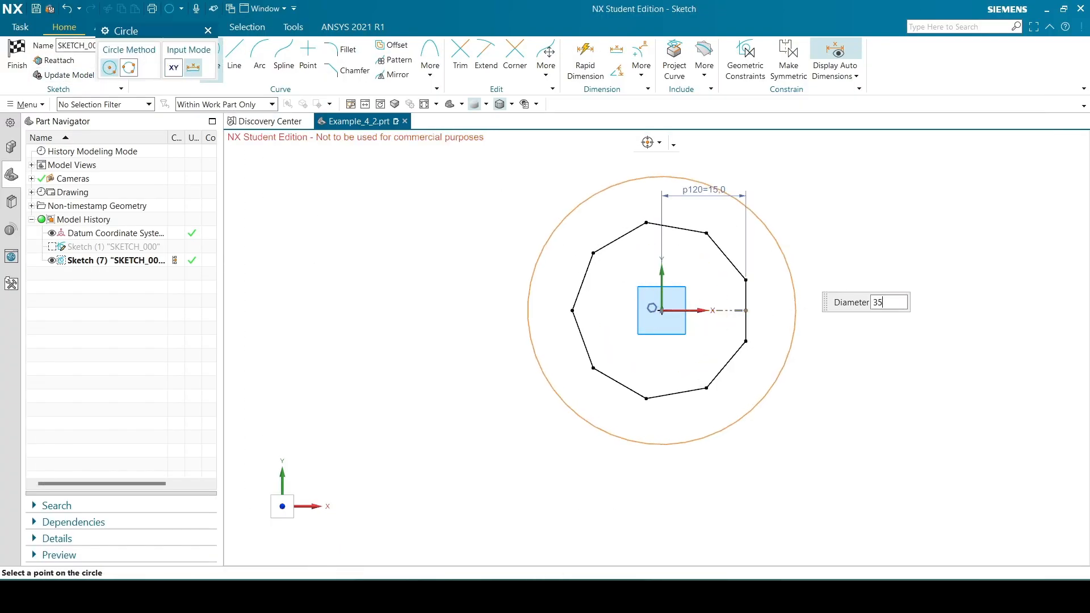
key("Return")
left_click(208, 30)
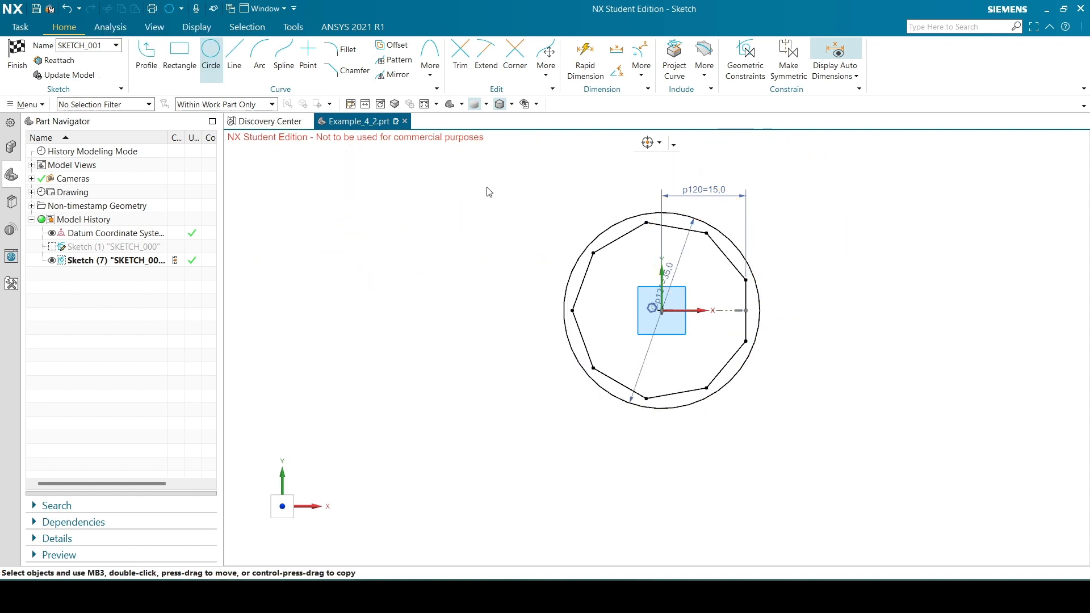
left_click_drag(673, 282, 820, 267)
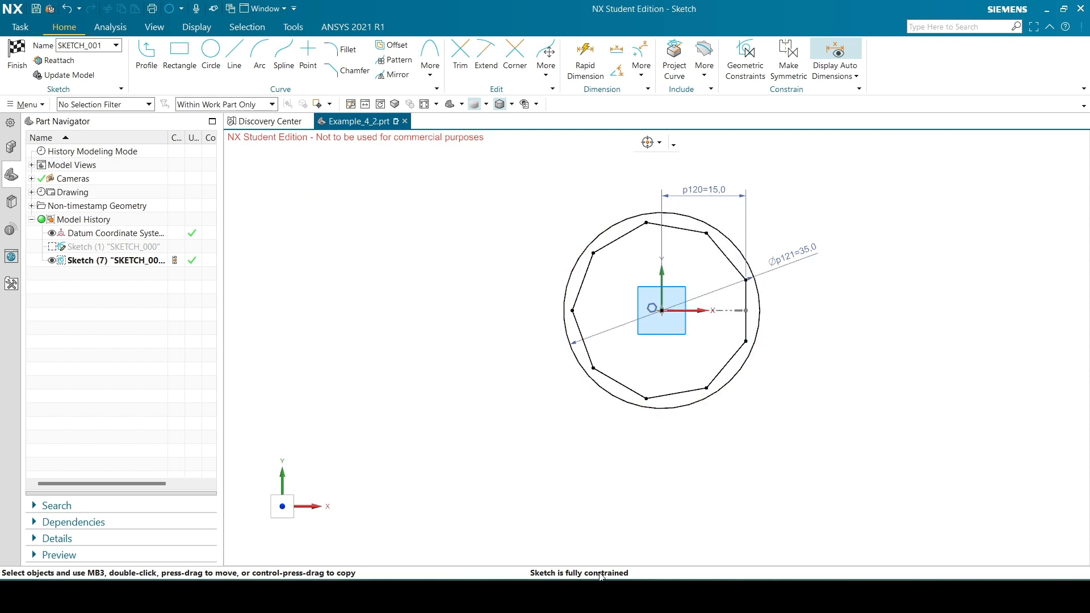
Check the reference drawing and draw a 20 mm radius arc of about 320° around the origin, open on the handle side
left_click(588, 596)
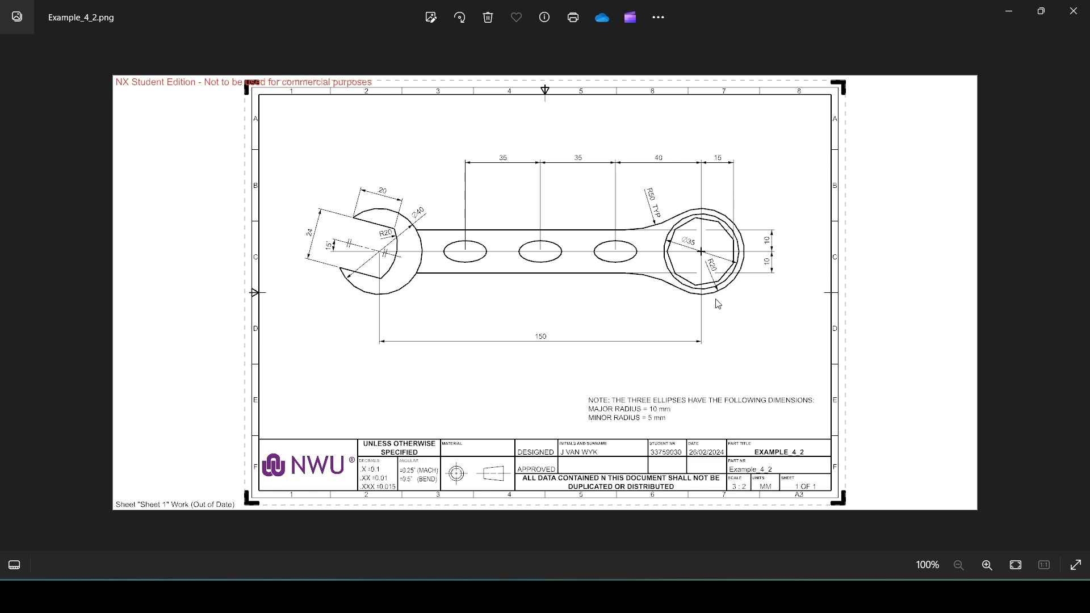
key("alt+Tab")
left_click(259, 59)
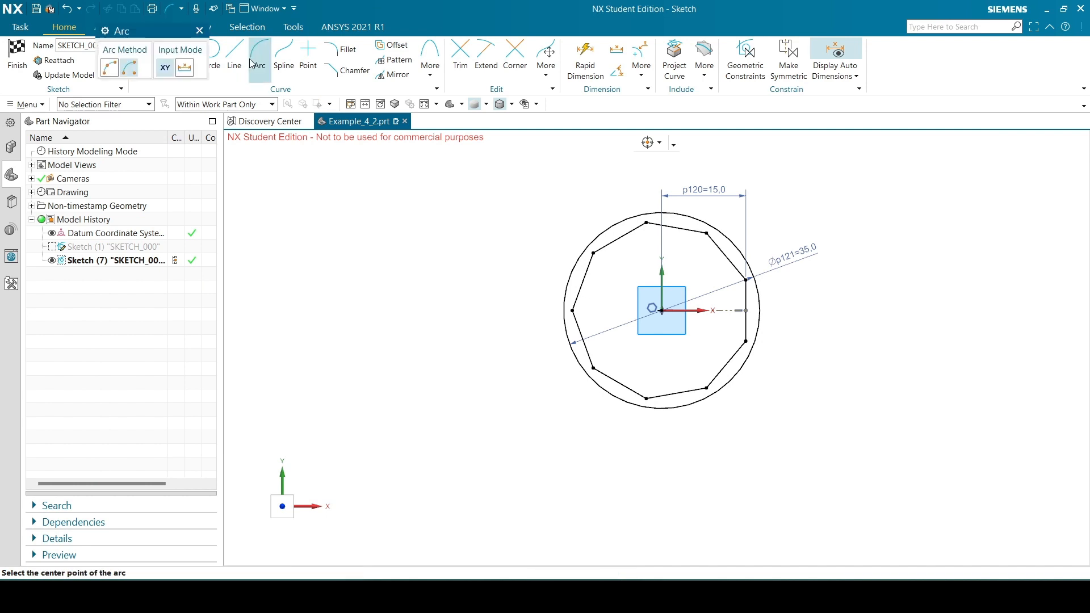
left_click(662, 310)
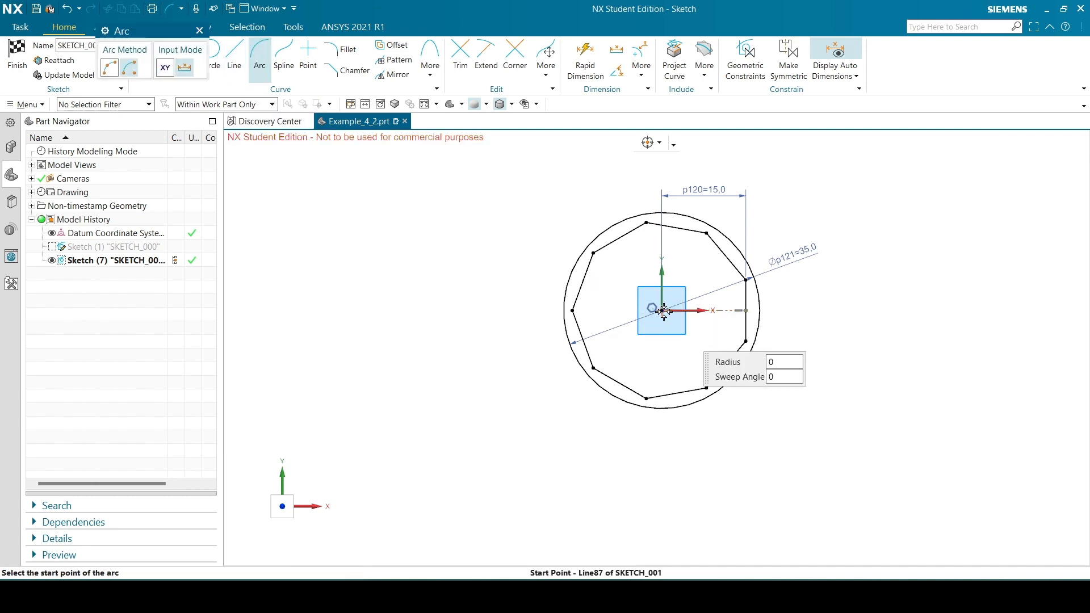
type("2")
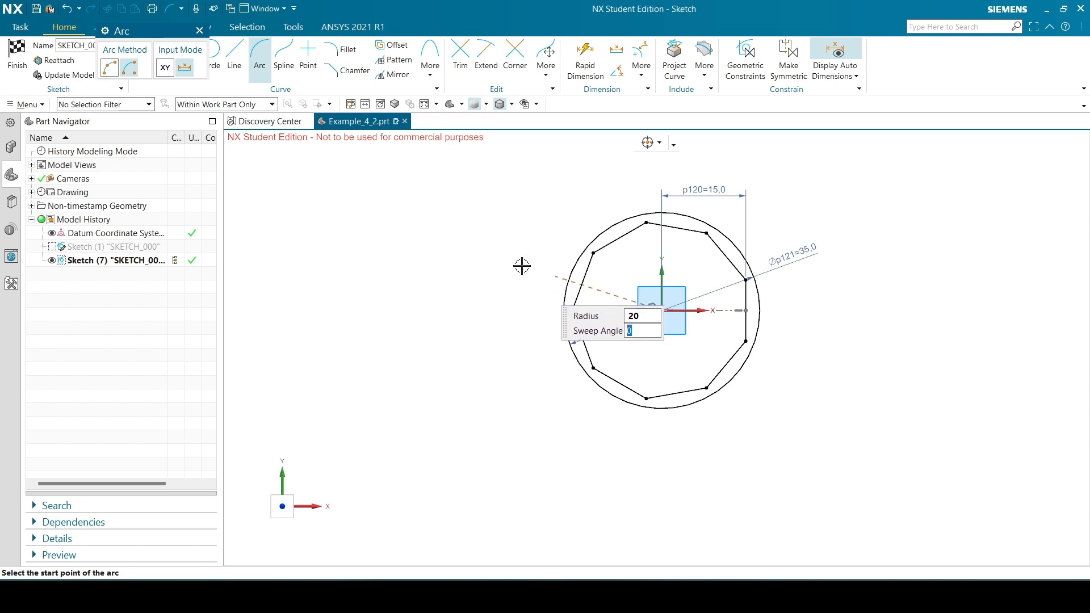
left_click(545, 236)
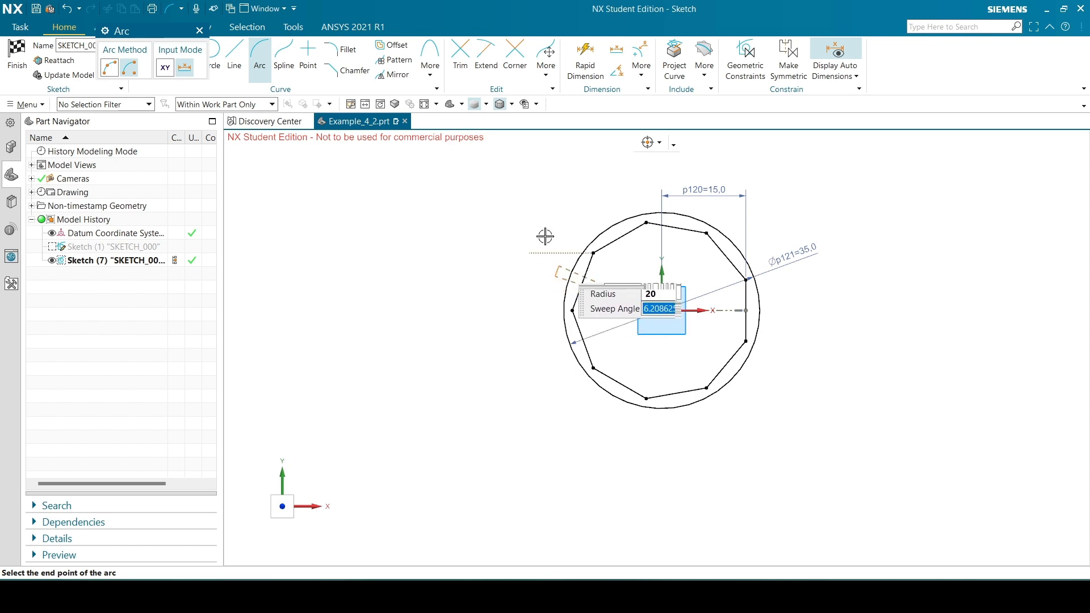
left_click(540, 358)
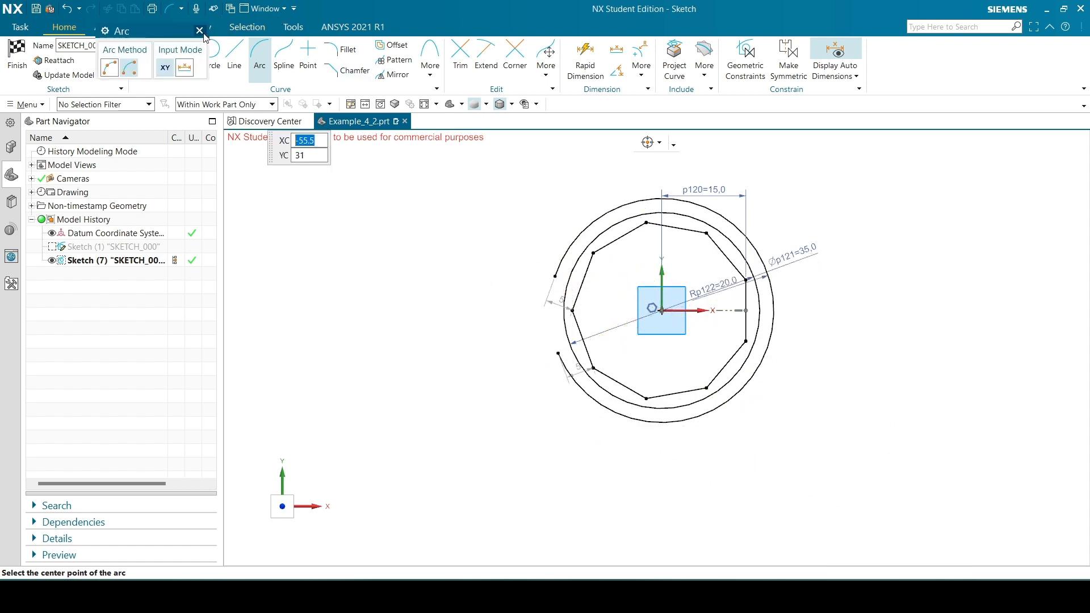
left_click(200, 31)
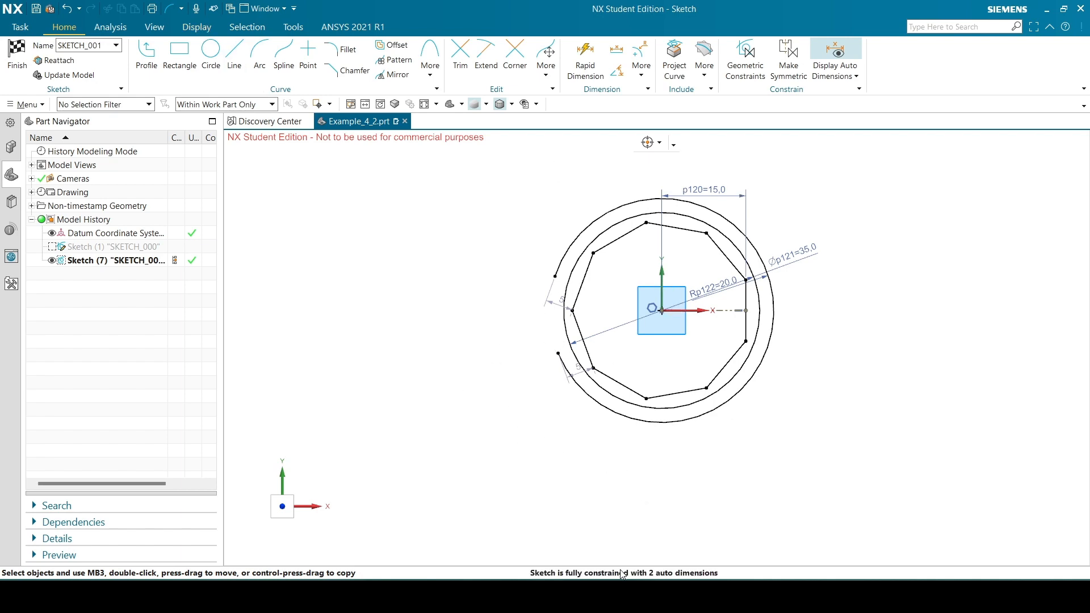
Check the reference drawing and draw a horizontal handle line about 112 mm long, extending left from the arc's upper endpoint
key("alt+Tab")
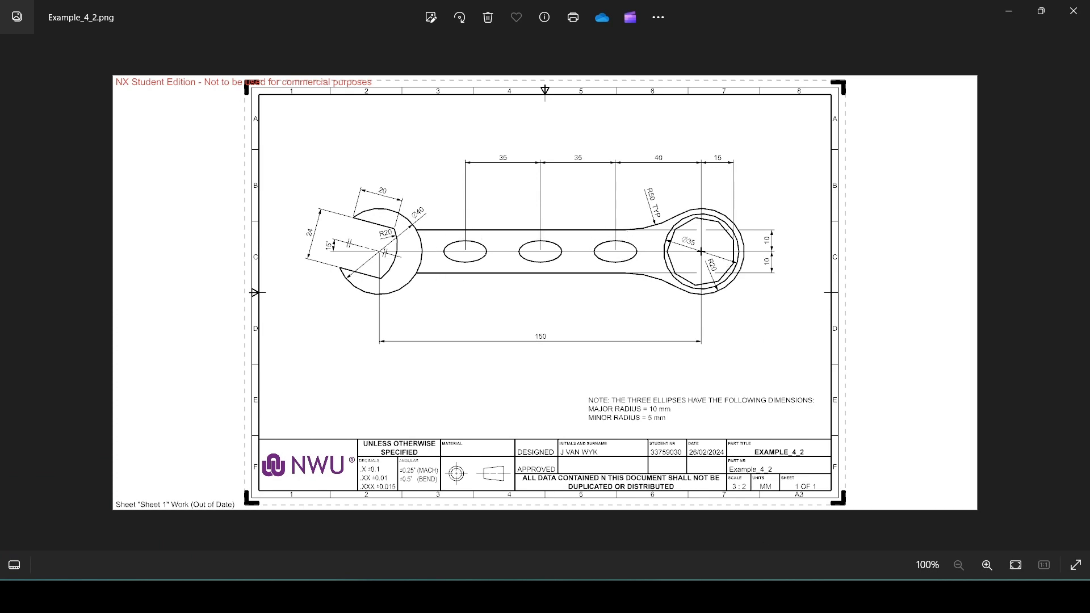
key("alt+Tab")
left_click(234, 55)
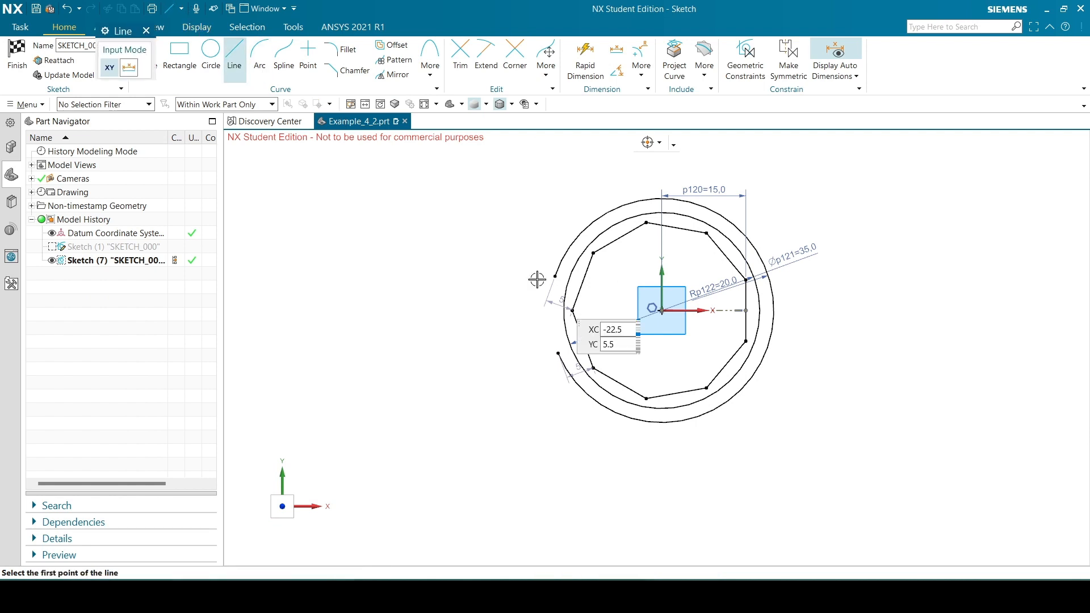
left_click(556, 275)
scroll(557, 275, "down", 5)
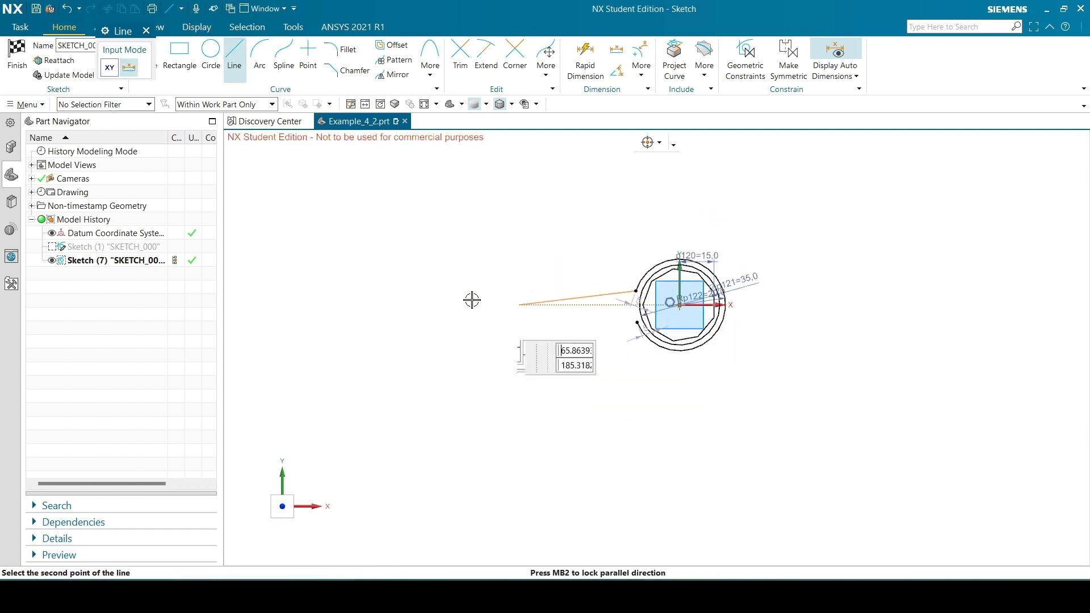
left_click(378, 290)
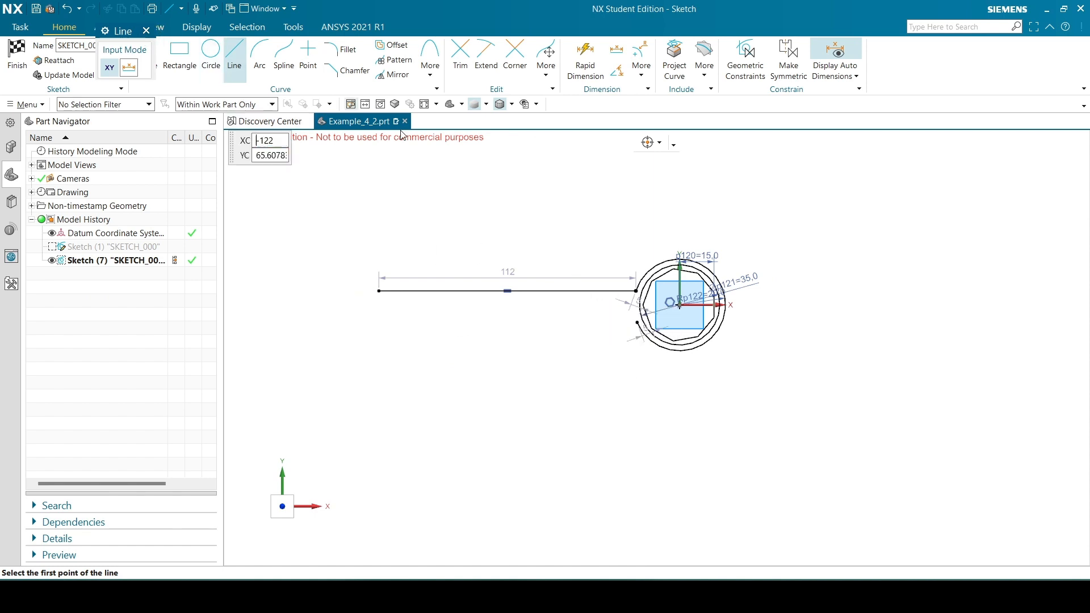
Draw a second horizontal handle line about 112.6 mm long, extending left from the ring arc's lower endpoint
left_click(637, 323)
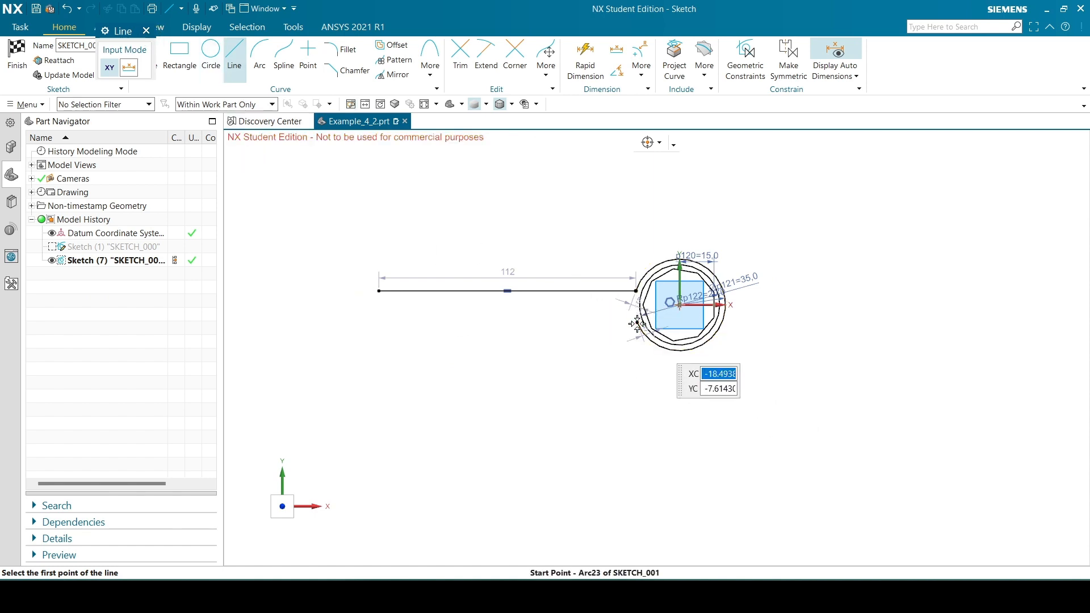
left_click(379, 322)
left_click(146, 31)
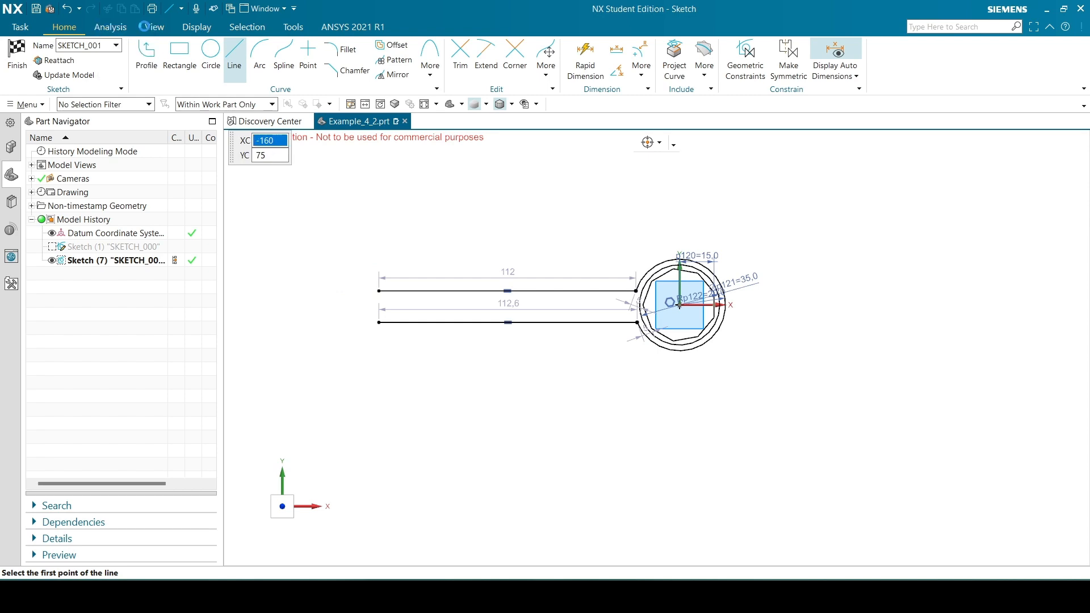
Check the reference drawing and dimension the vertical distance between the upper handle line and the sketch origin as 10 mm
scroll(574, 316, "up", 2)
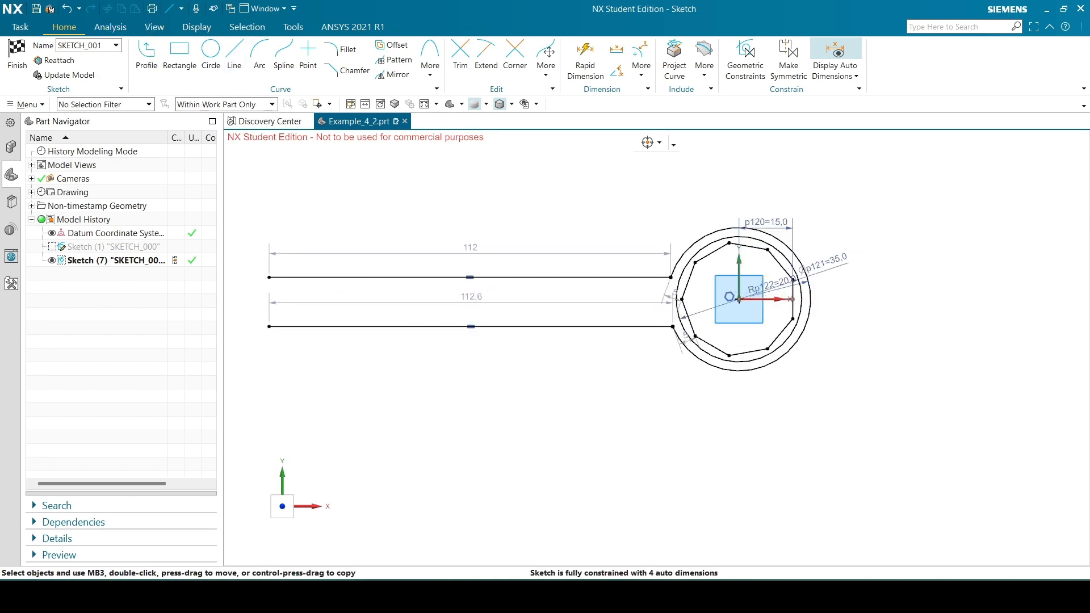
left_click(594, 595)
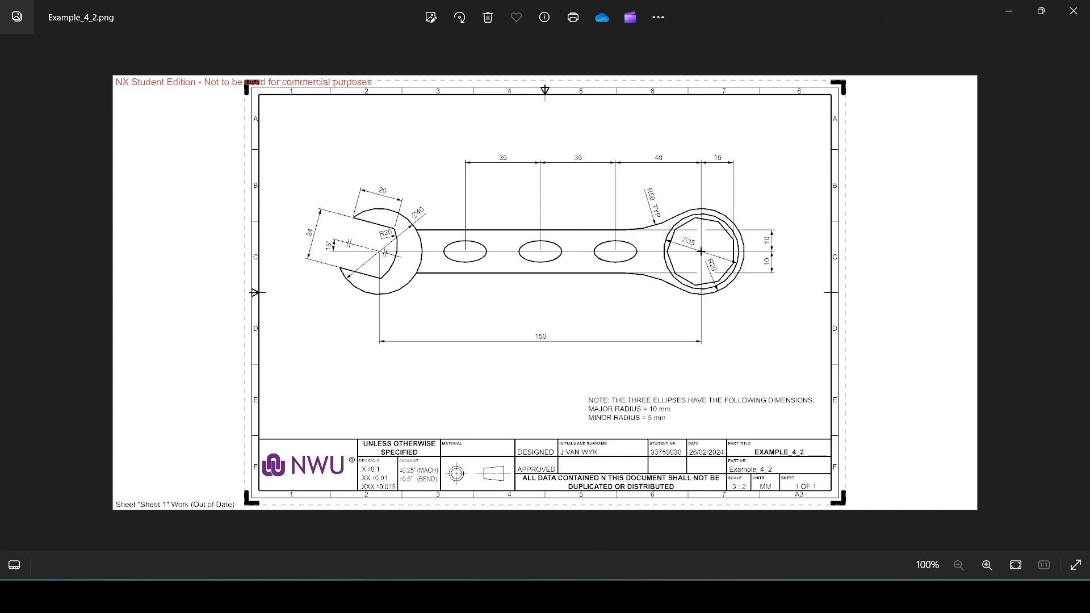
left_click(594, 595)
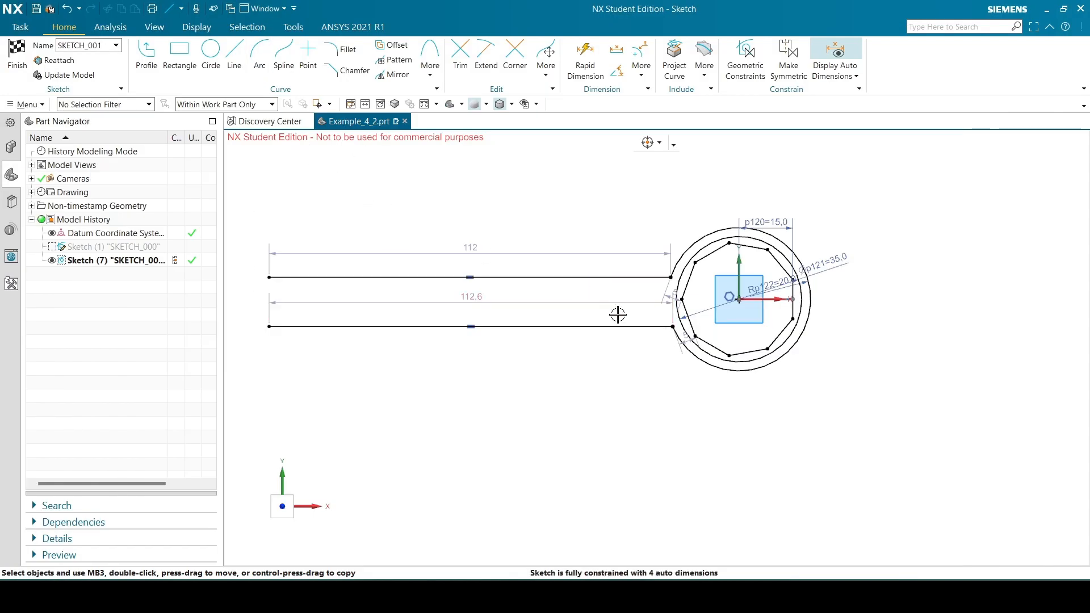
key("d")
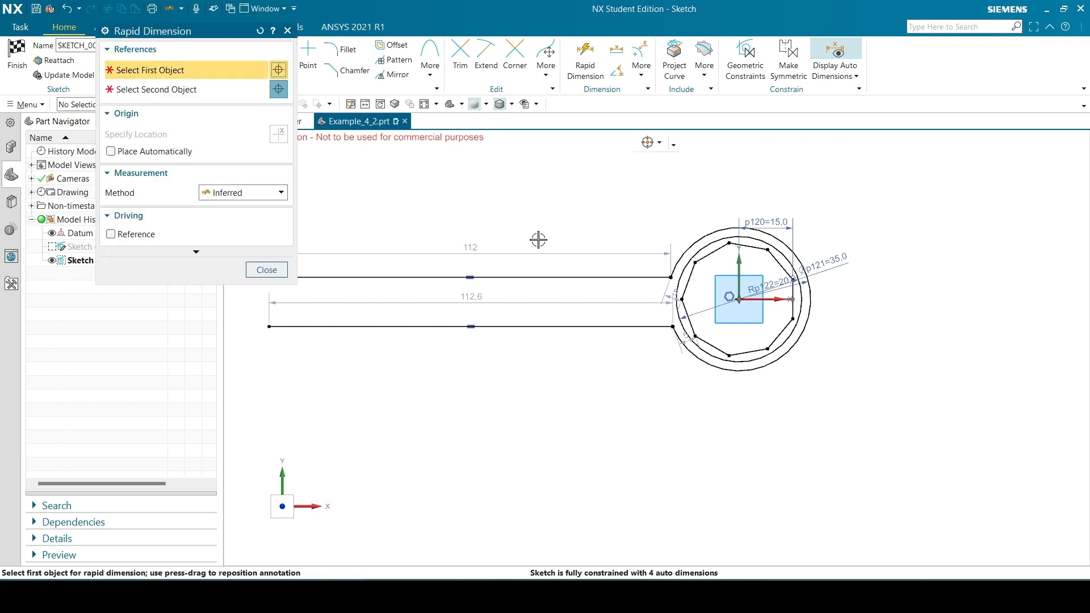
left_click(520, 277)
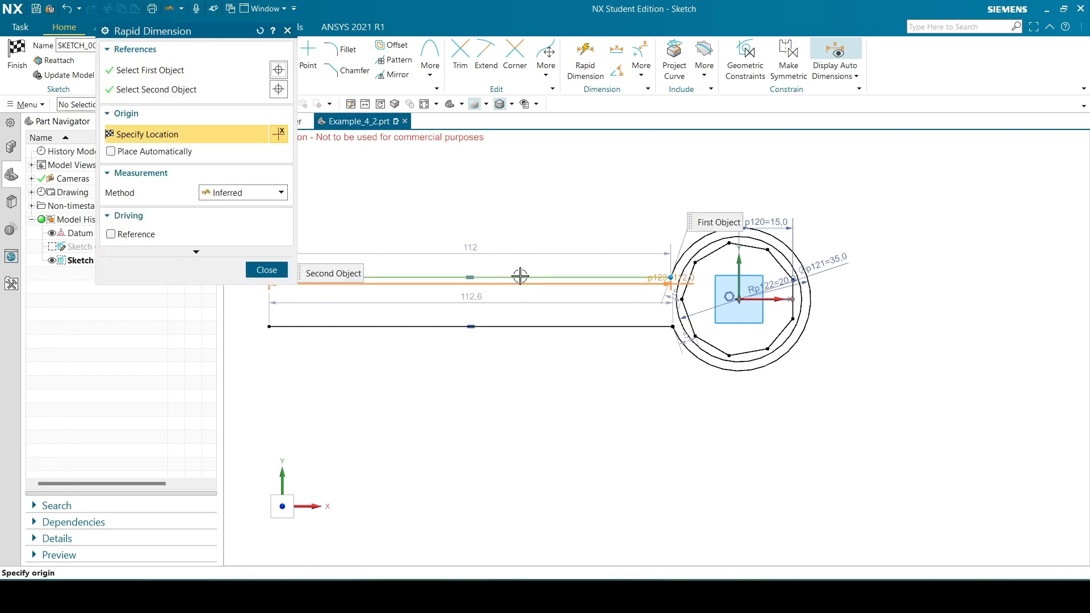
left_click(737, 299)
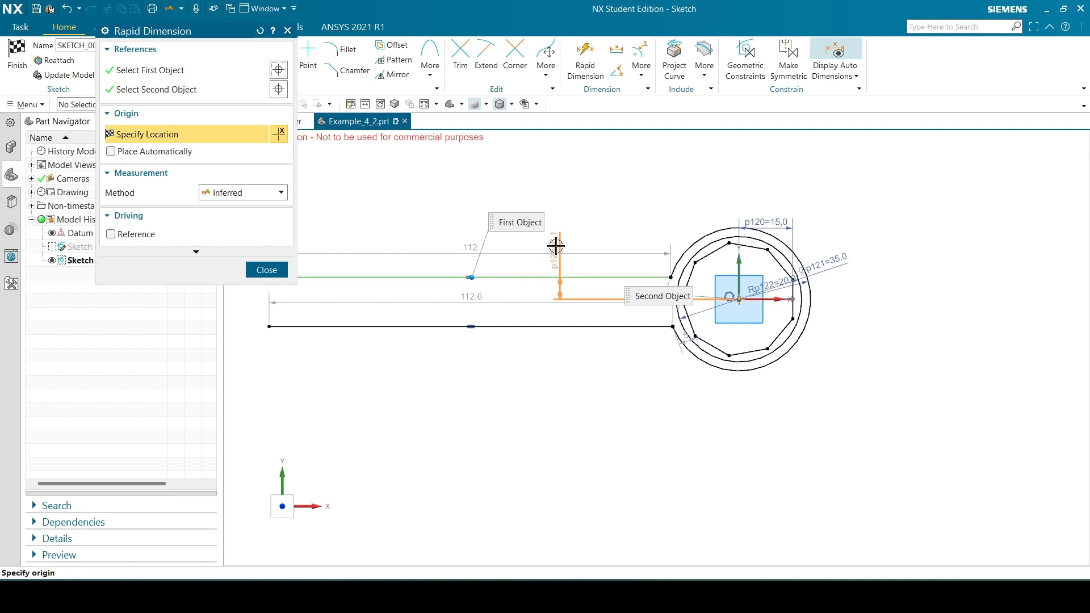
left_click(557, 246)
type("10")
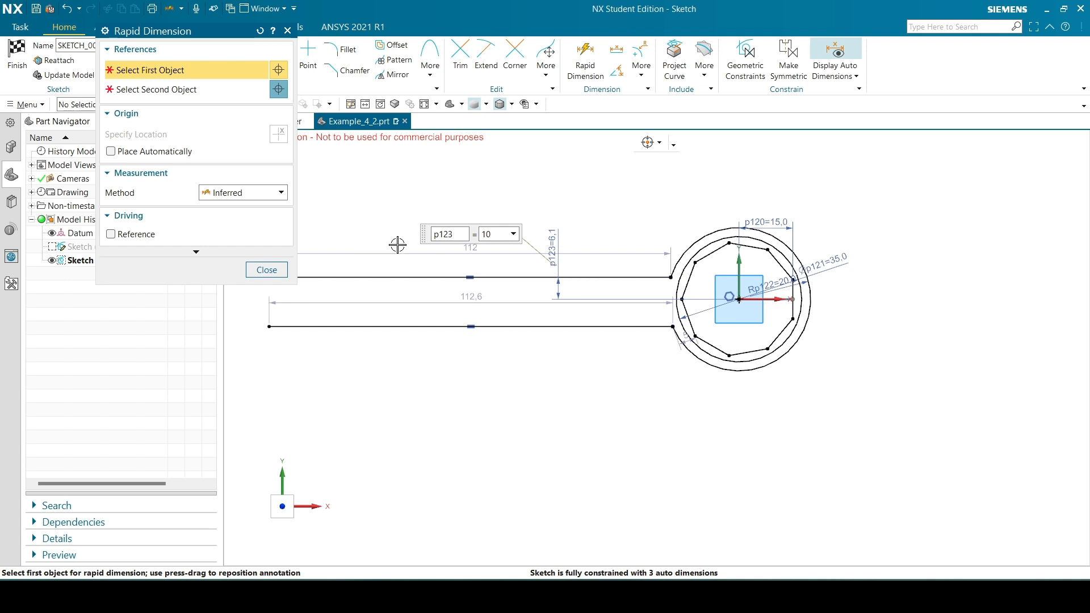
left_click(266, 271)
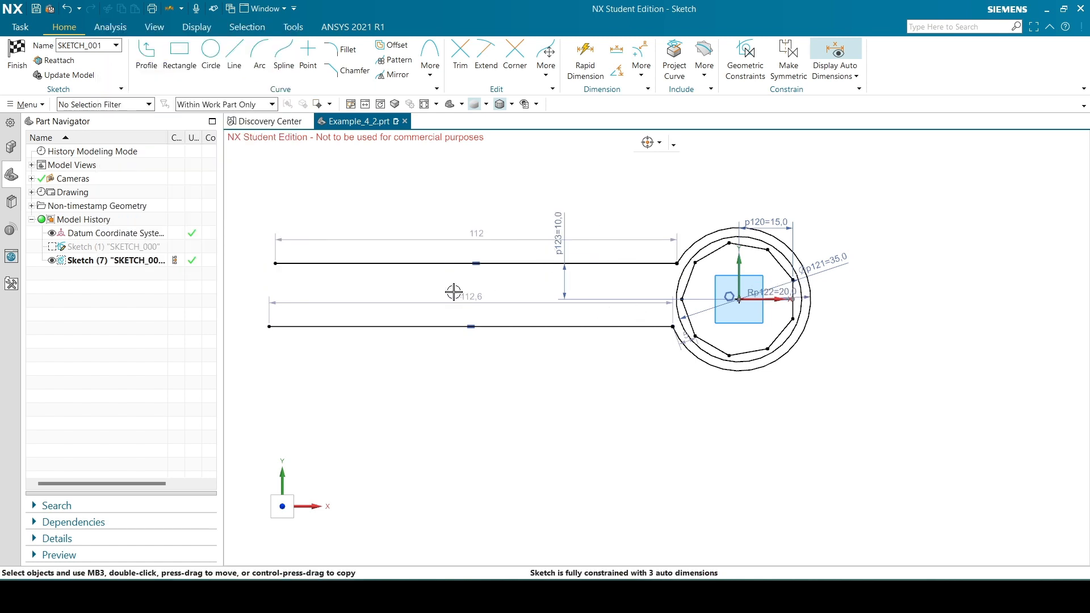
Dimension the vertical distance between the lower handle line and the ring circle's centre as 10 mm
key("d")
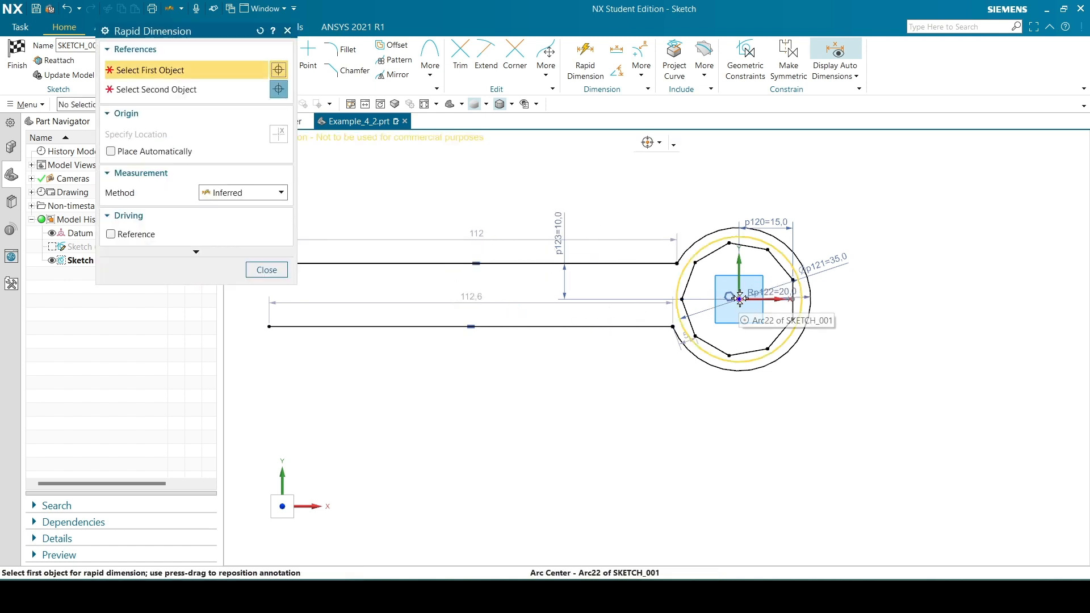
left_click(702, 250)
left_click(537, 326)
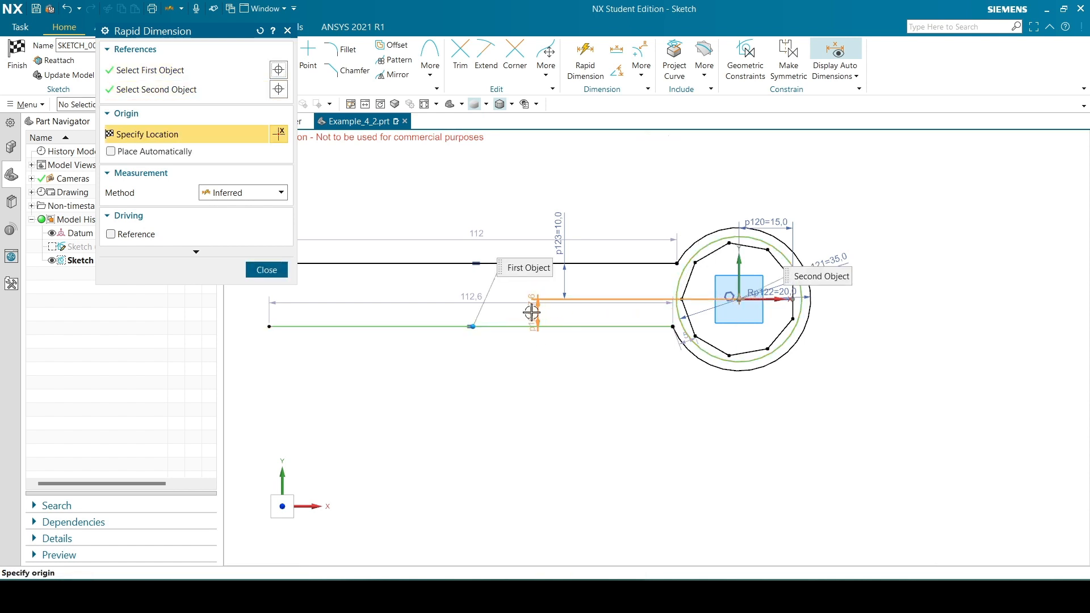
left_click(652, 318)
type("10")
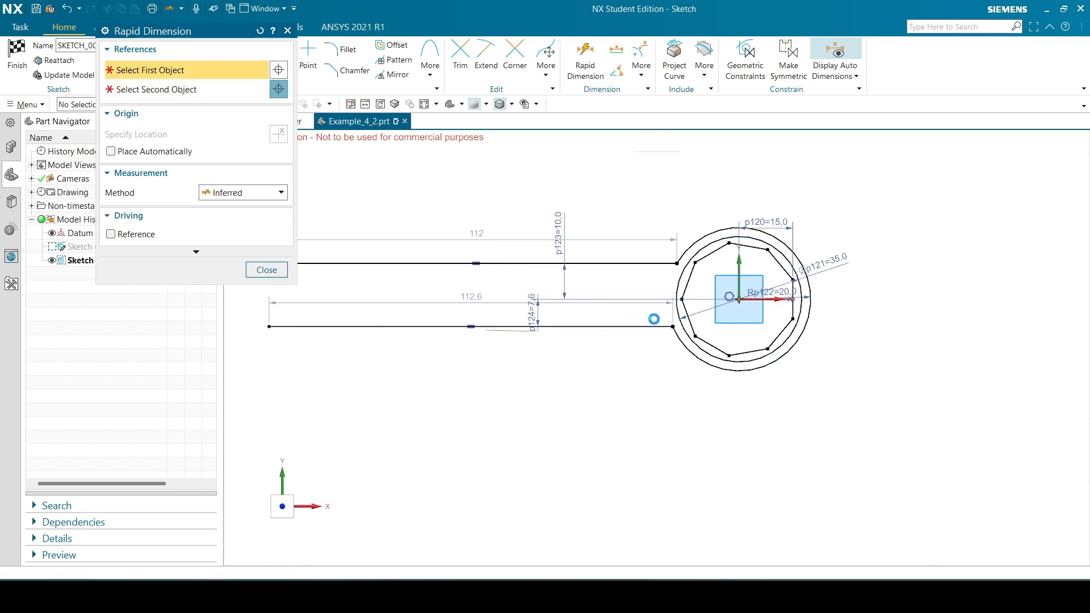
key("Return")
left_click(267, 270)
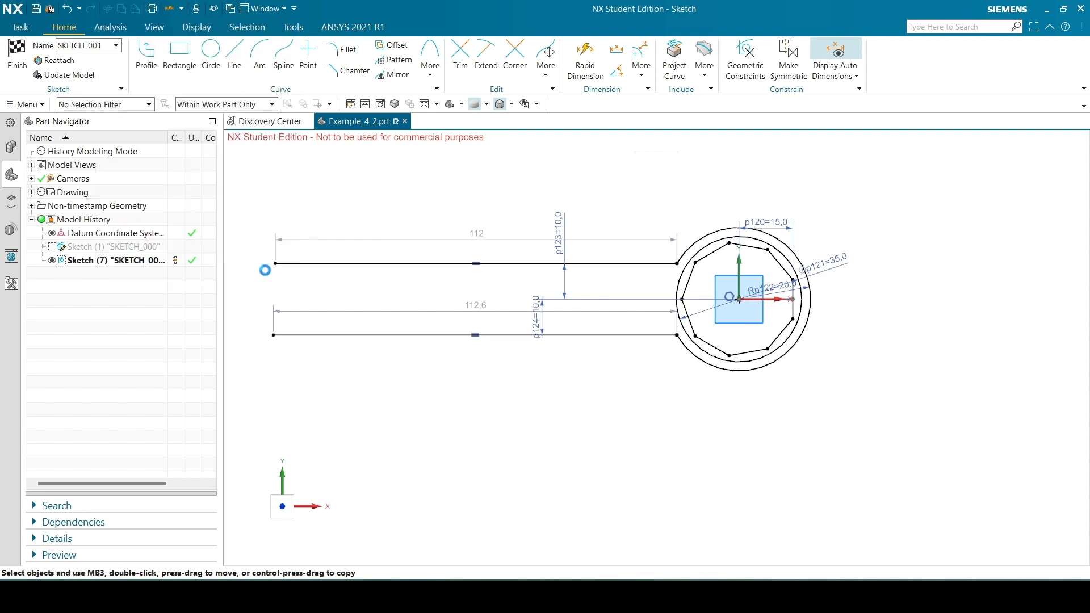
Try shortening the upper handle line to about 97.6 mm from its free left end, and undo that change
scroll(842, 457, "down", 1)
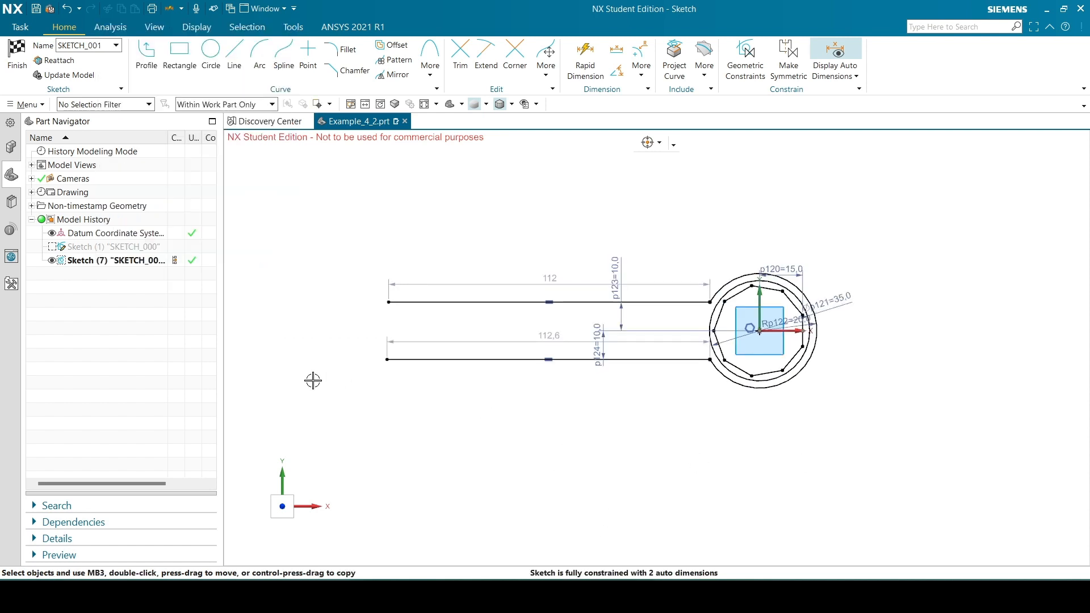
scroll(312, 380, "up", 1)
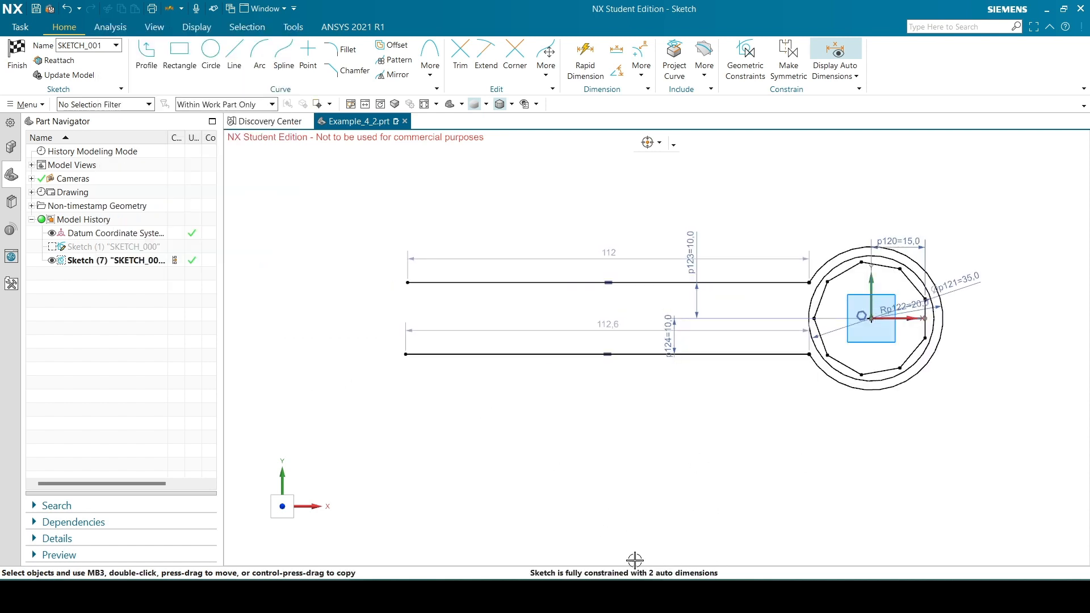
left_click_drag(407, 282, 459, 282)
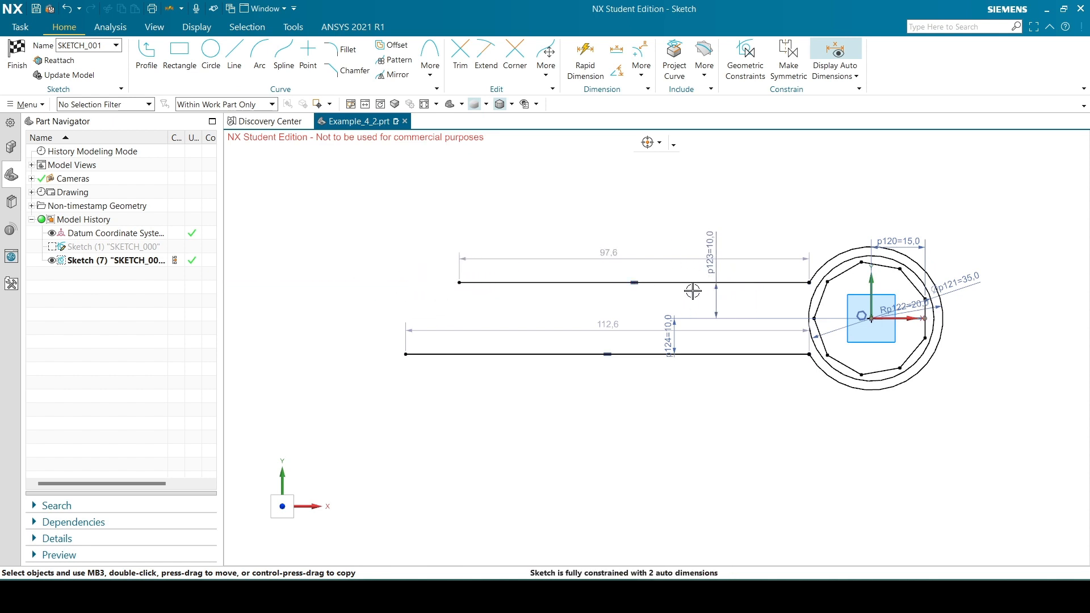
key("ctrl+z")
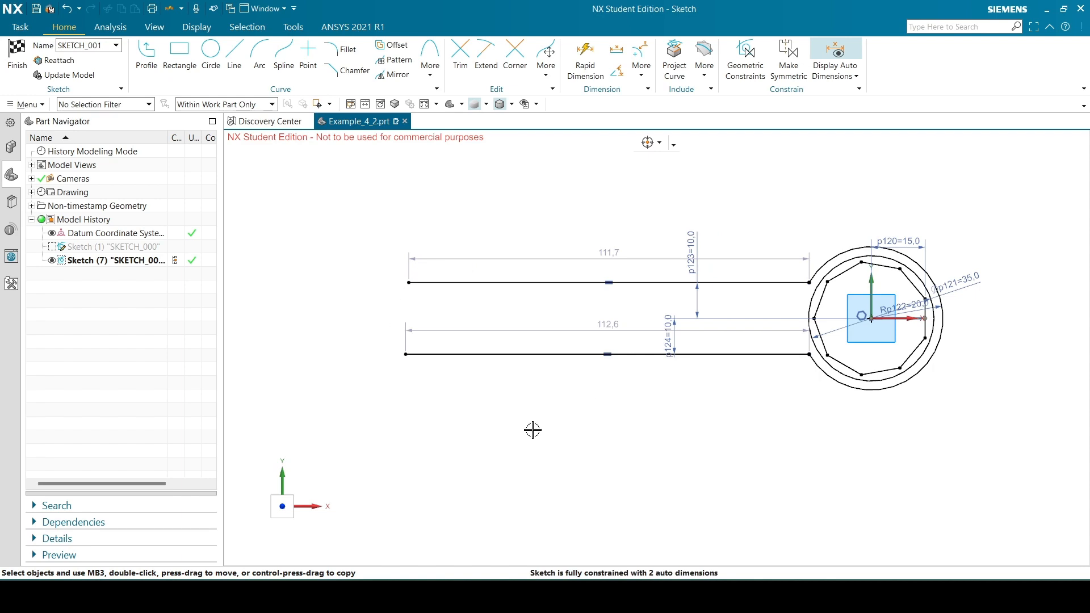
Check the reference drawing and draw a 40 mm diameter three-point circle through the left endpoints of both handle lines
key("alt+Tab")
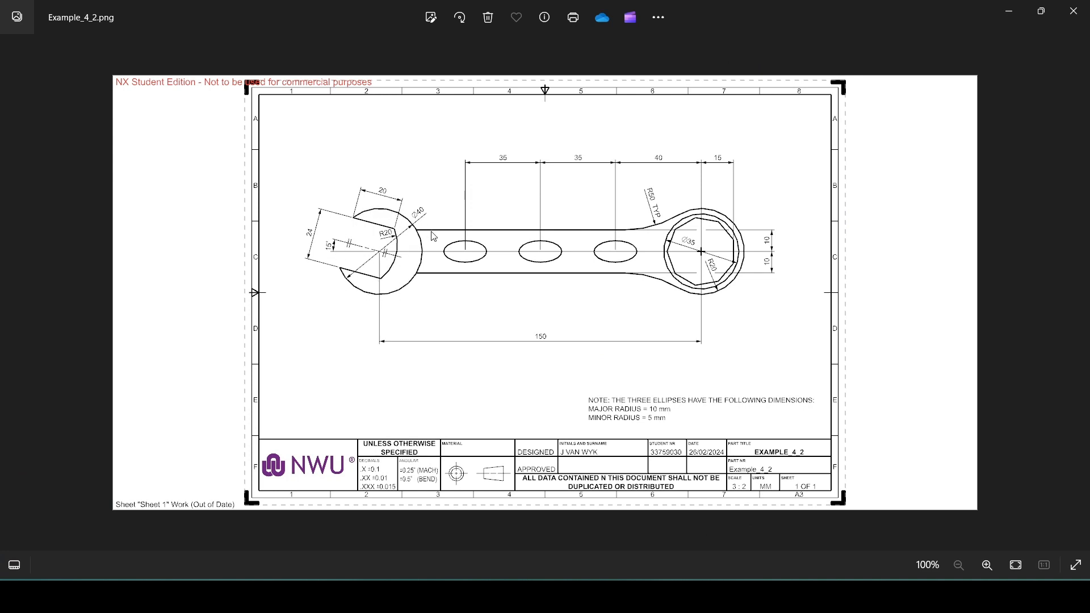
key("alt+Tab")
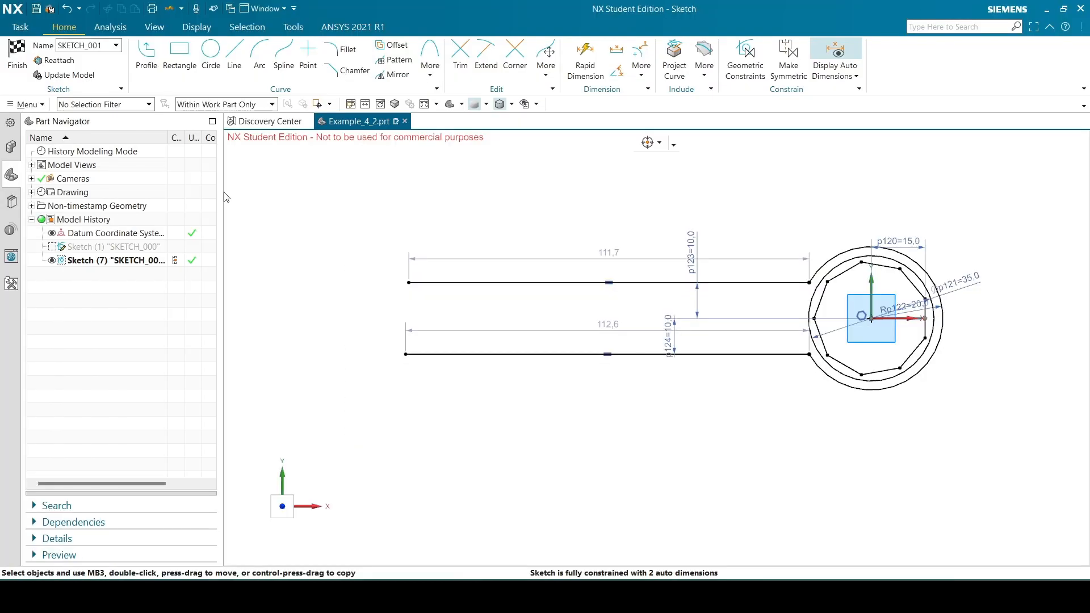
left_click(211, 52)
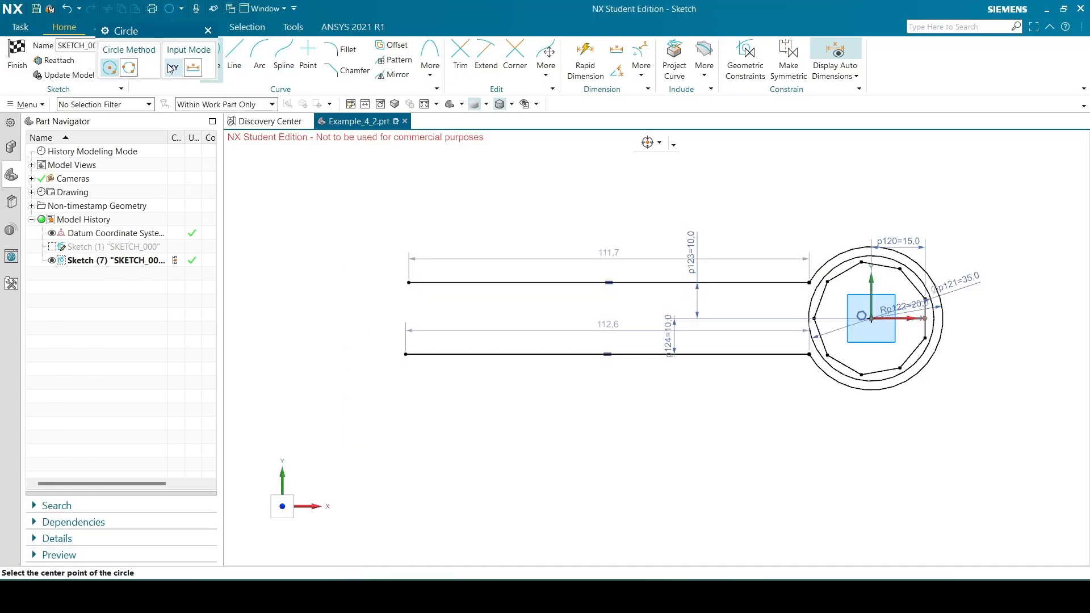
left_click(129, 68)
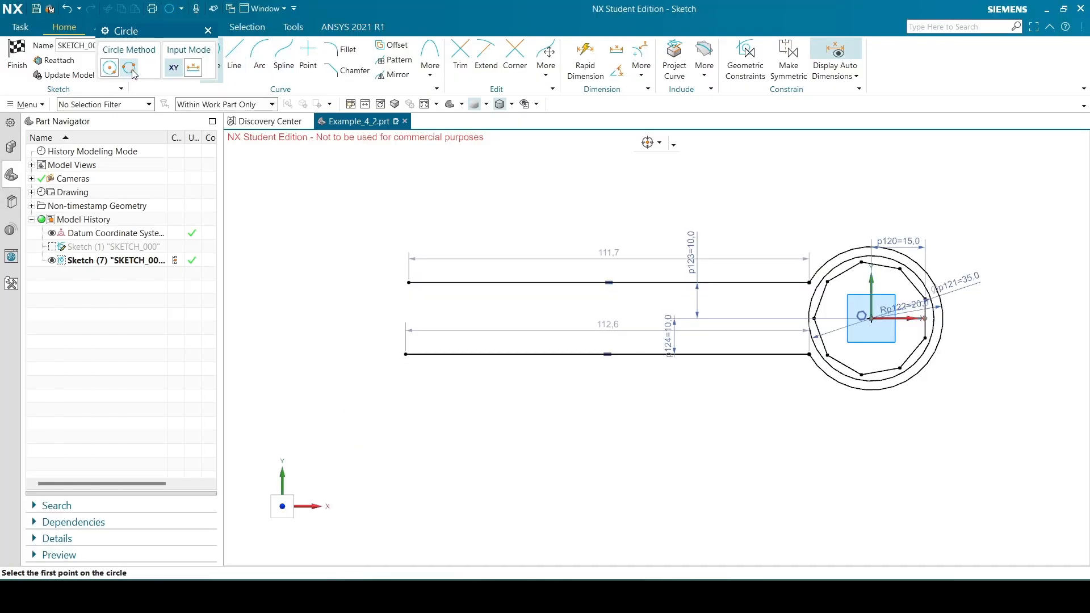
left_click(409, 284)
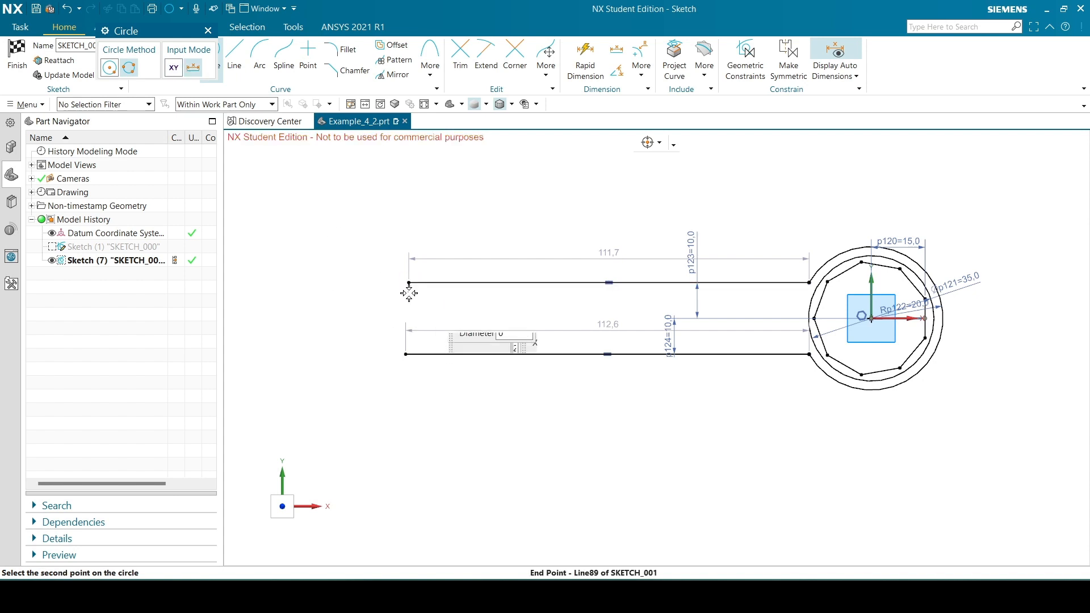
left_click(405, 354)
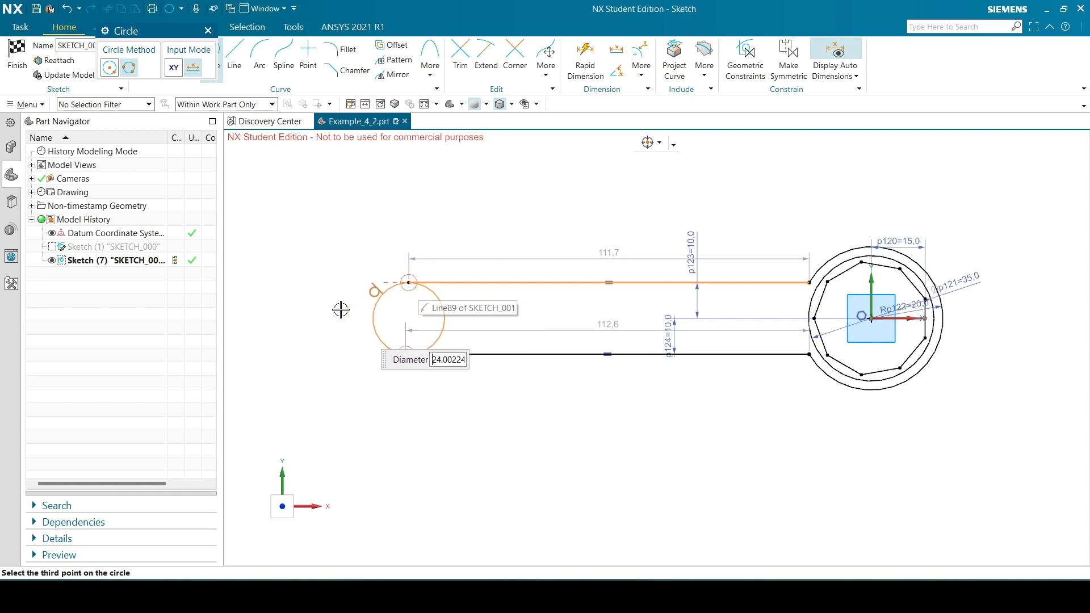
type("4")
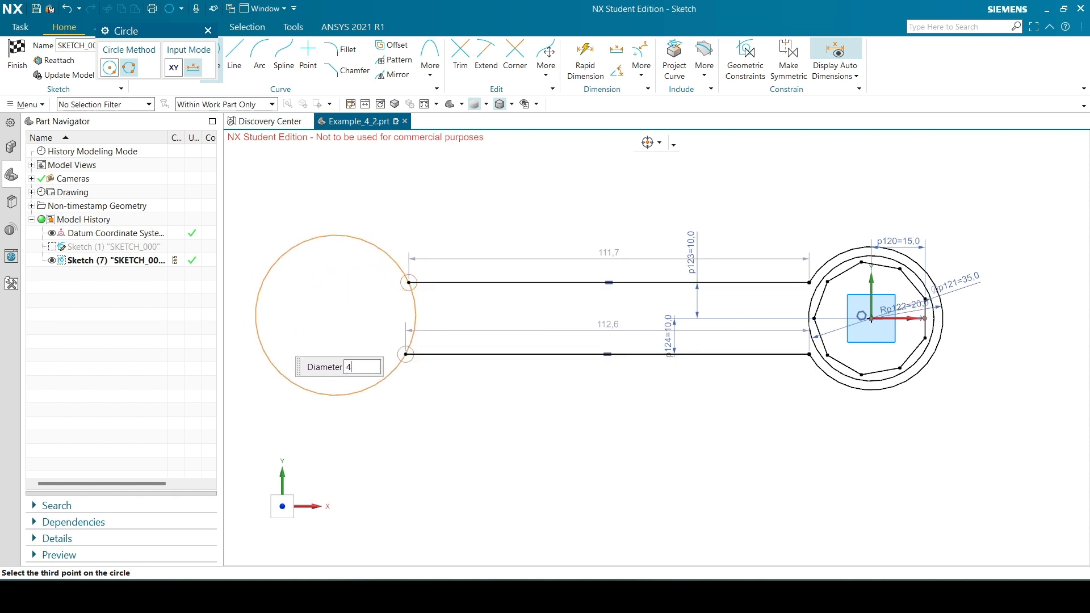
type("0")
left_click(304, 314)
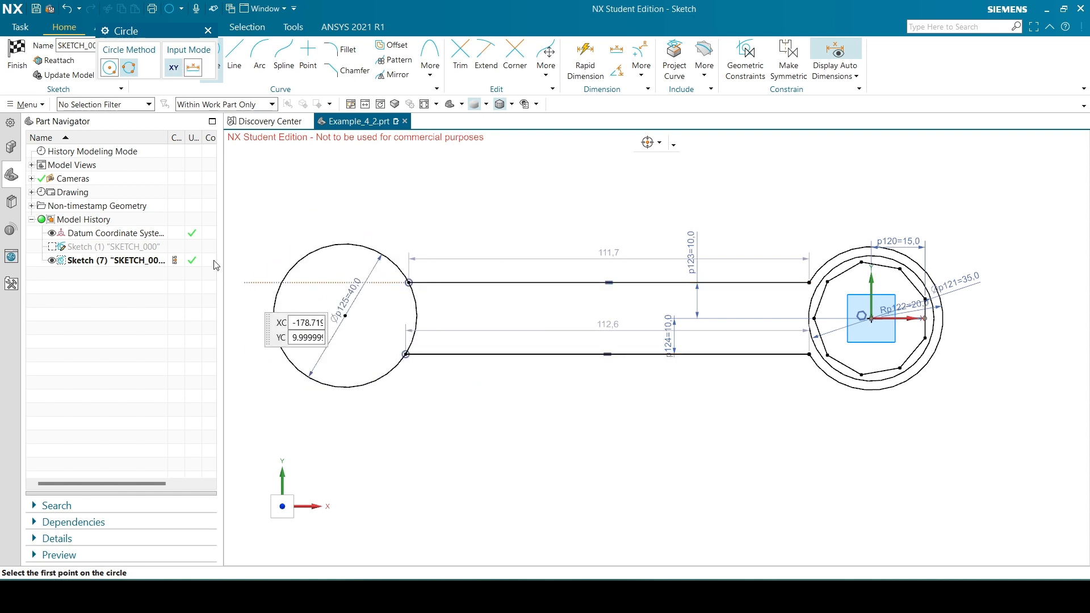
left_click(208, 30)
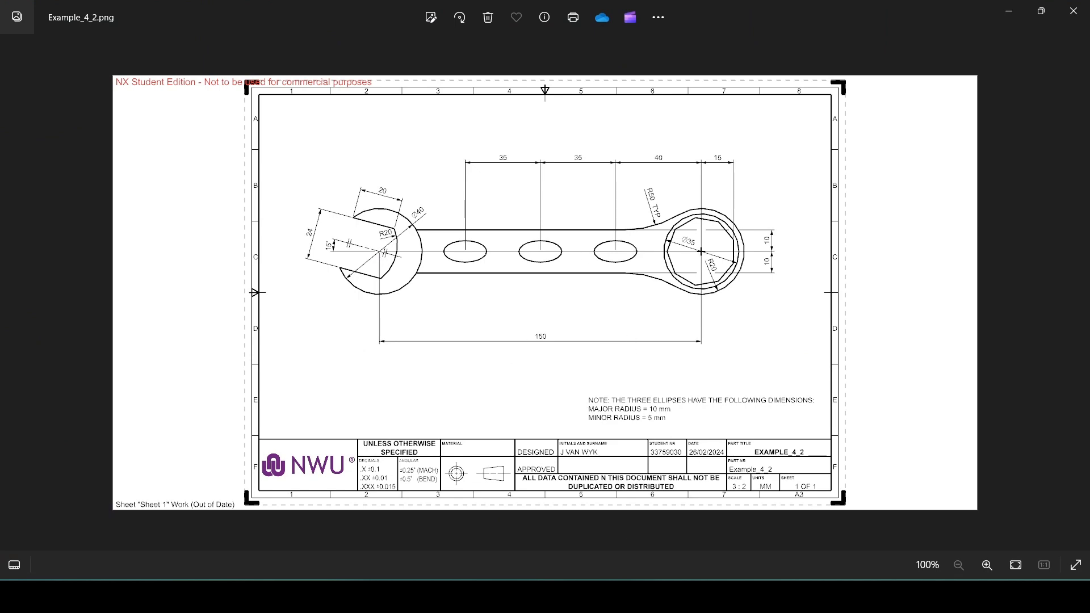
Check the reference drawing and dimension the horizontal distance between the 40 mm circle's centre and the ring centre as 150 mm
left_click(589, 597)
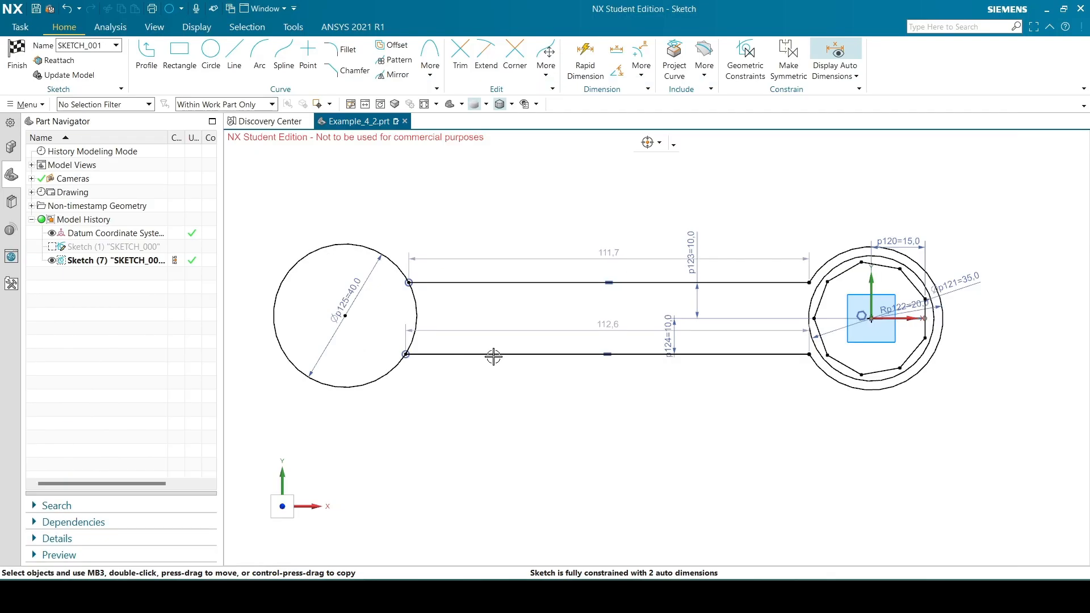
key("d")
left_click(344, 316)
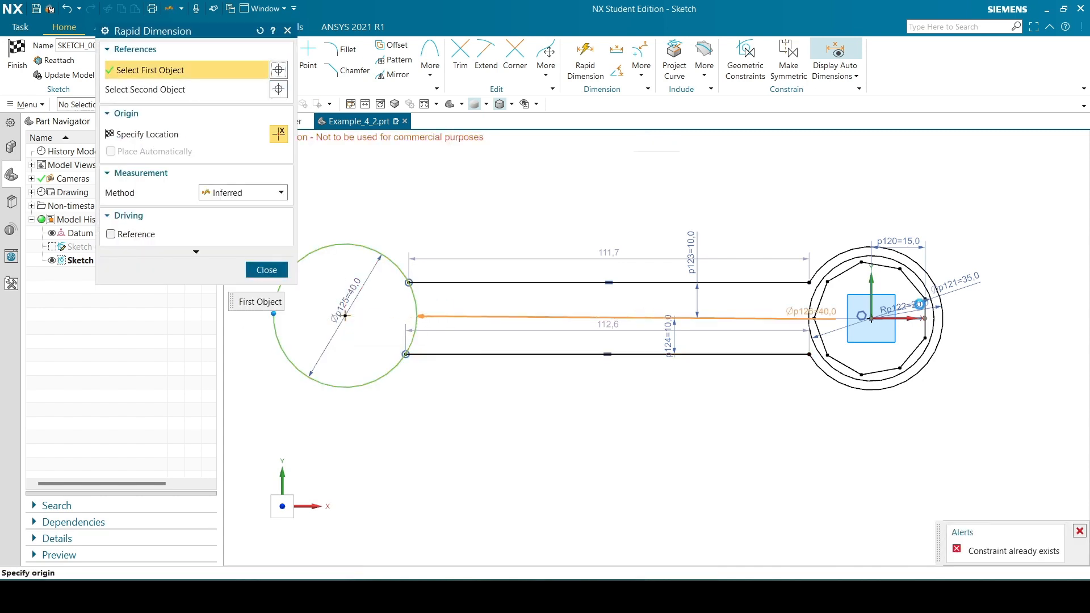
left_click(872, 318)
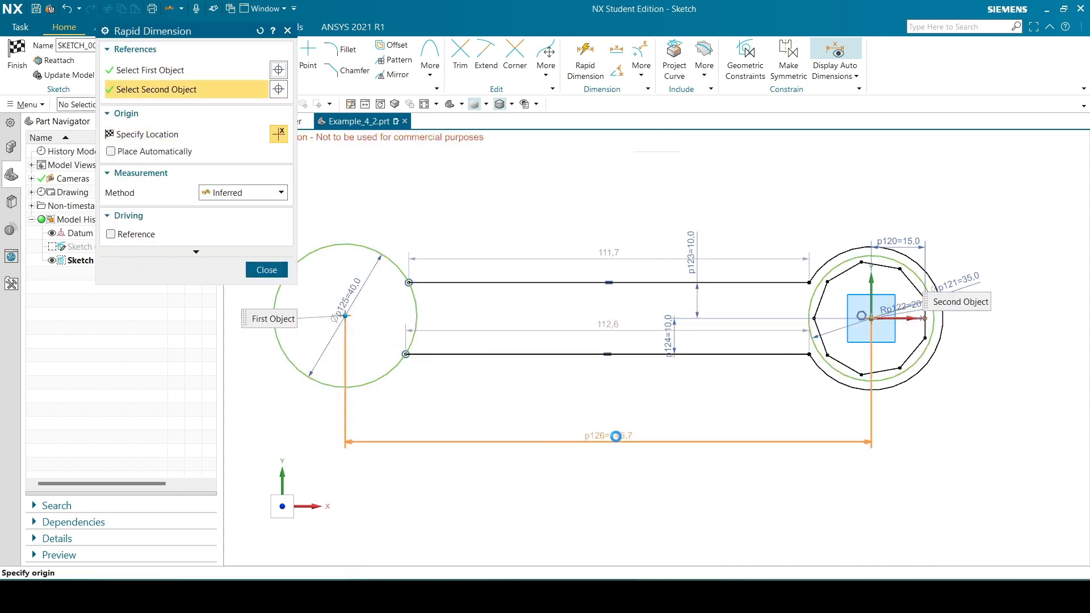
left_click(592, 451)
type("1")
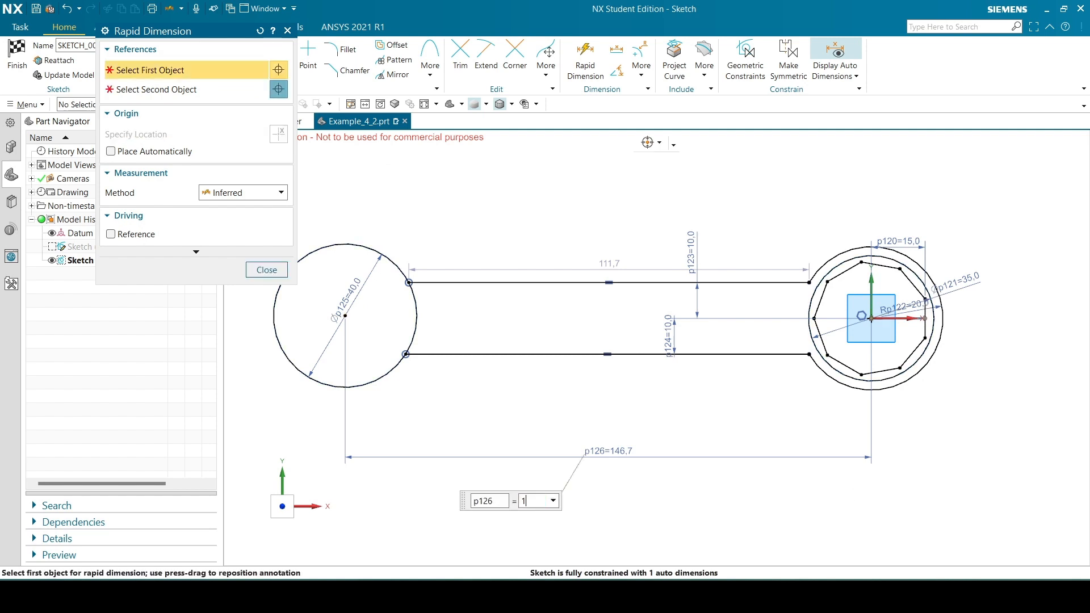
type("50")
key("Return")
left_click(285, 268)
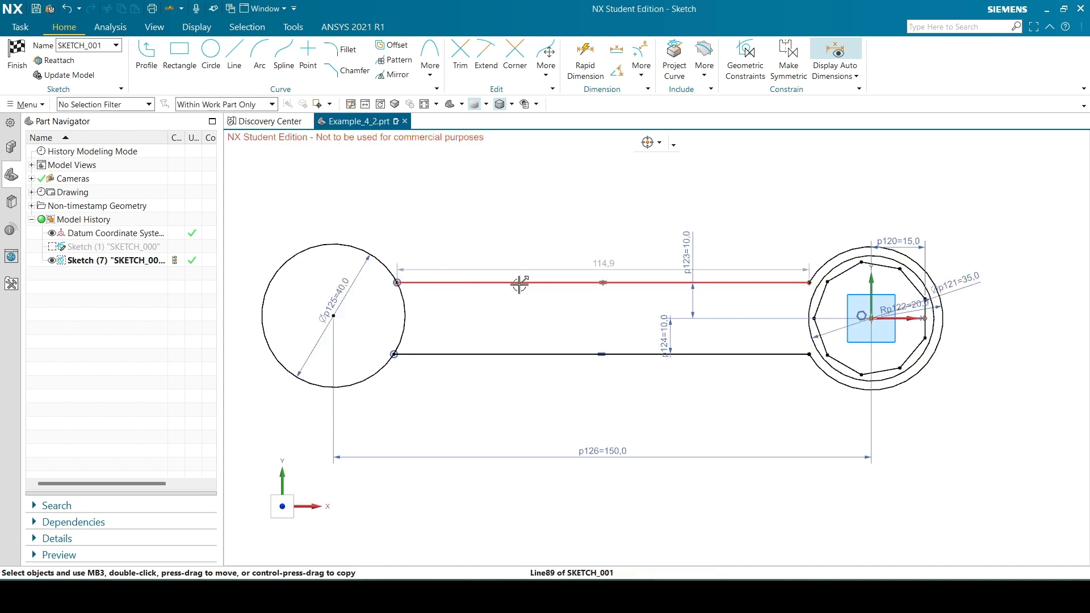
Shift the 40 mm circle down, move its centre back up near the handle's centreline, and check the reference drawing
left_click_drag(421, 283, 390, 245)
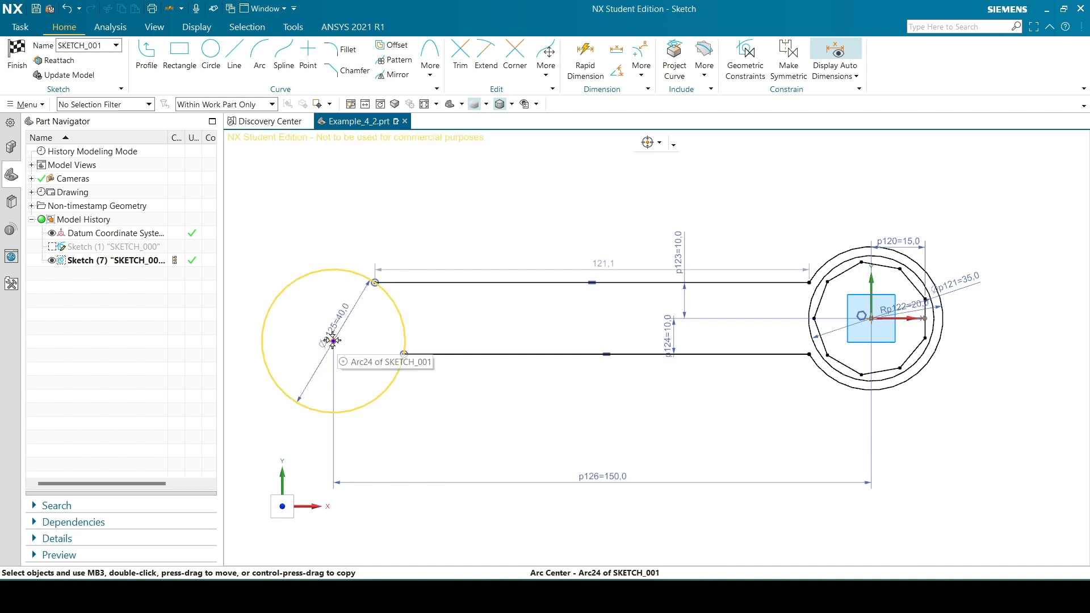
mouse_move(334, 340)
left_mouse_down()
mouse_move(335, 313)
mouse_move(349, 307)
mouse_move(343, 321)
left_mouse_up()
left_click(560, 597)
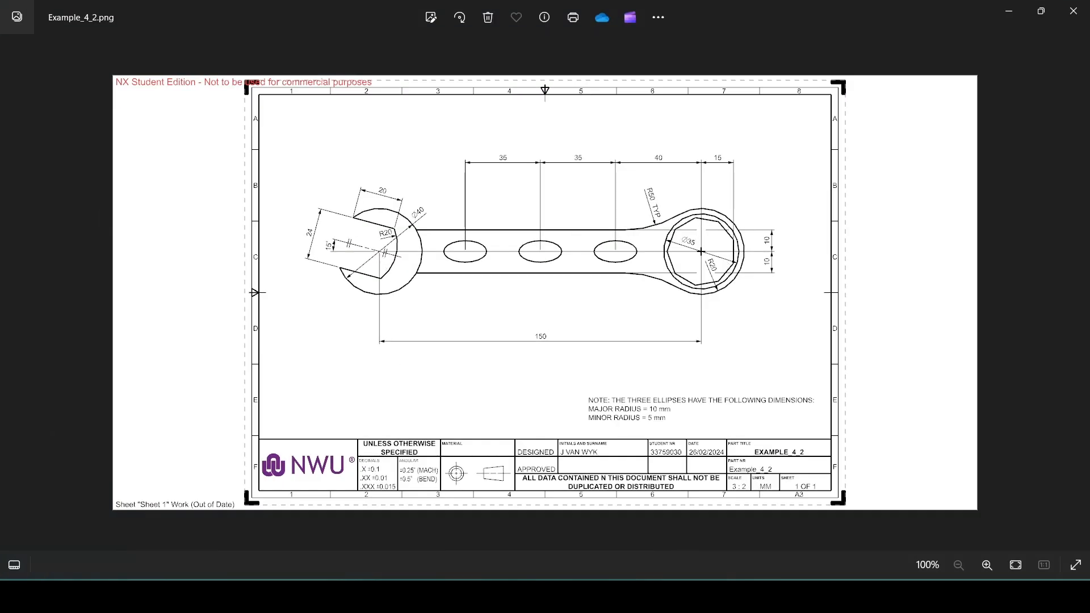
left_click(574, 596)
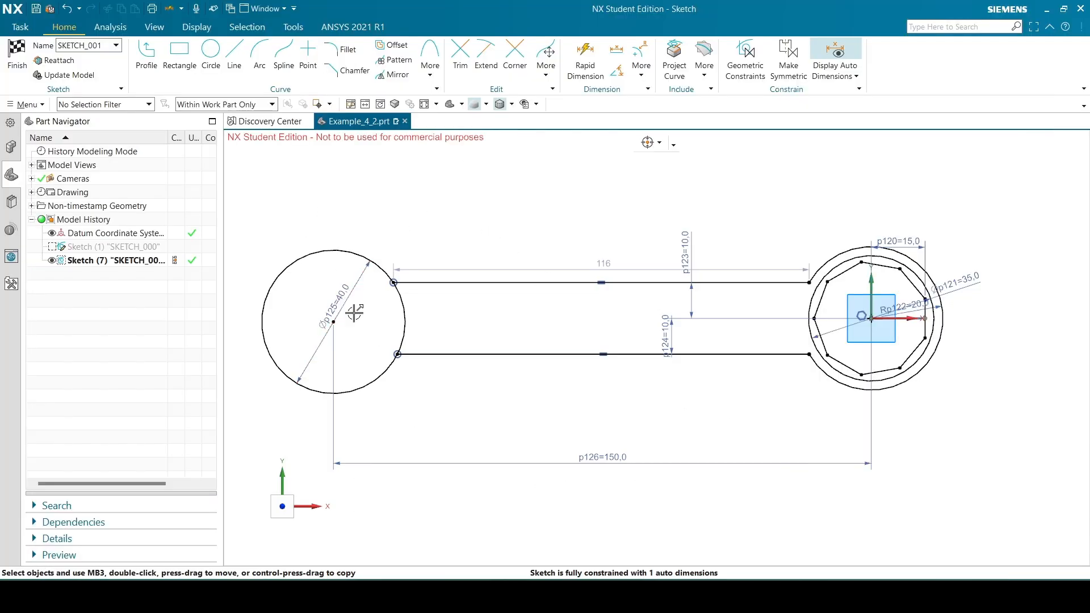
Constrain the 40 mm circle's centre to be horizontally aligned with the ring end's centre
left_click(333, 322)
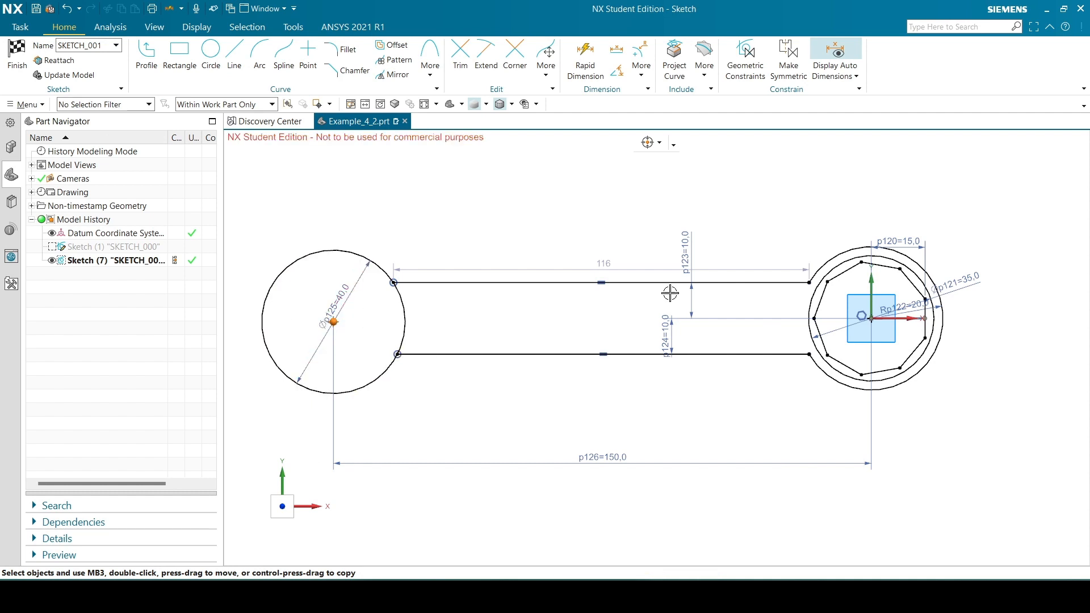
left_click(872, 319)
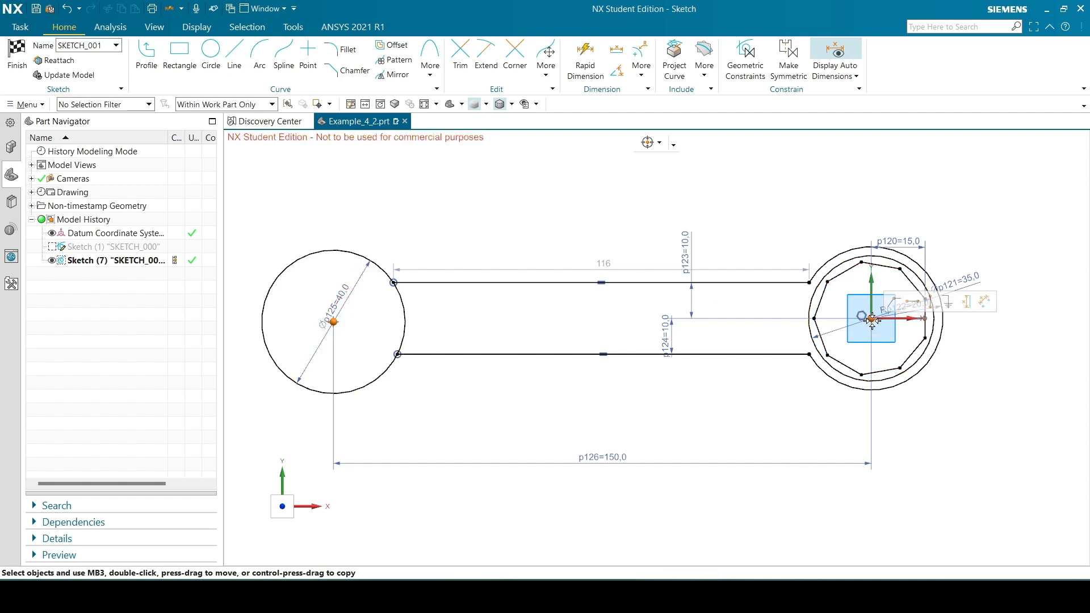
left_click(912, 304)
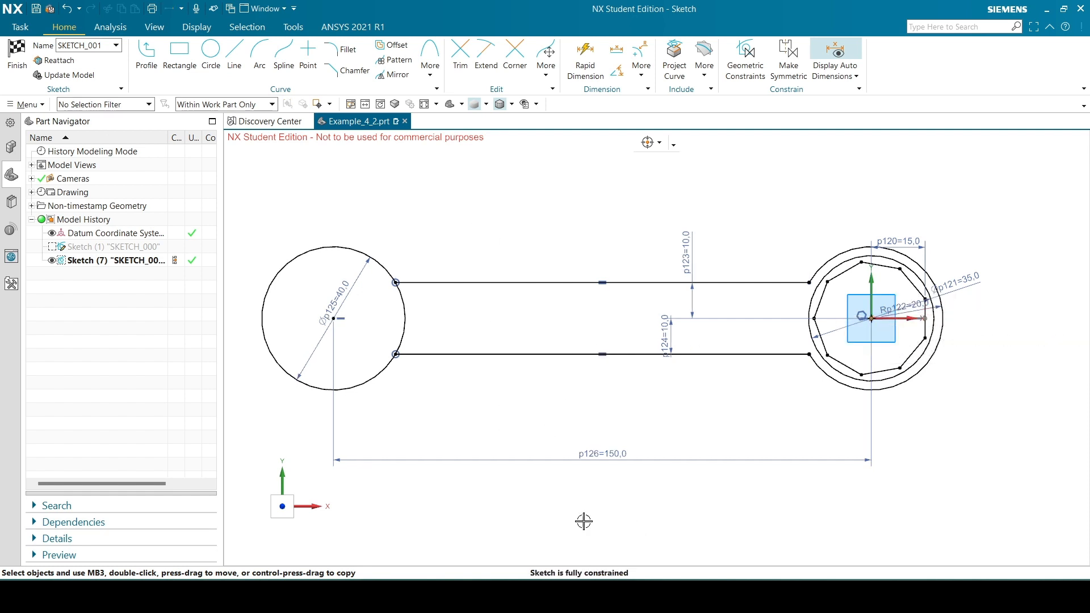
Check the reference drawing and sketch the jaw profile inside the 40 mm circle: an inclined line about 25 mm, an arc about R7.9 and a line about 22.7 mm
left_click(490, 596)
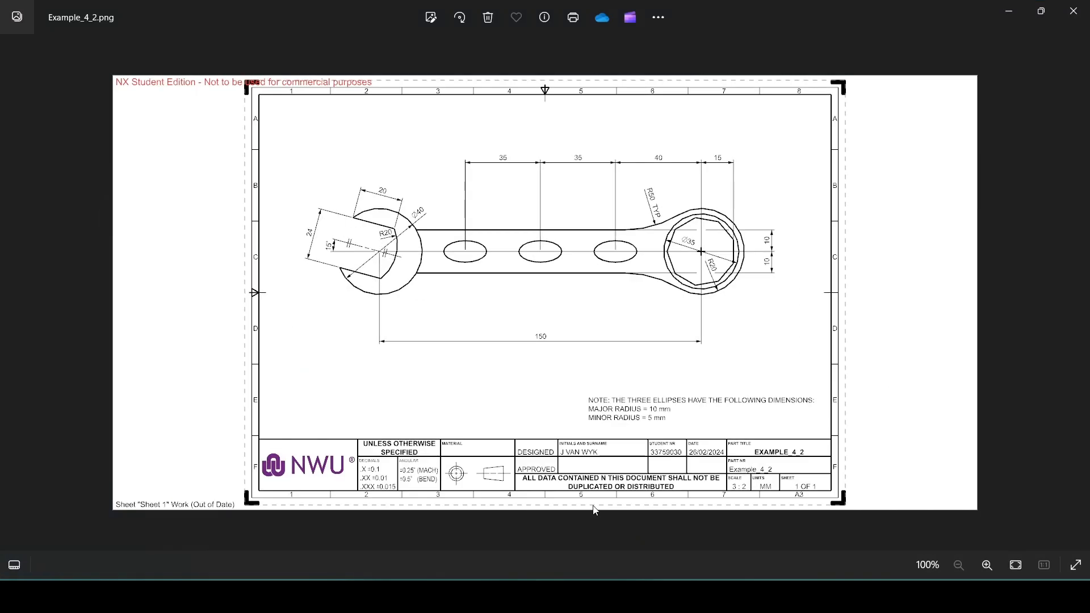
left_click(489, 597)
left_click(147, 55)
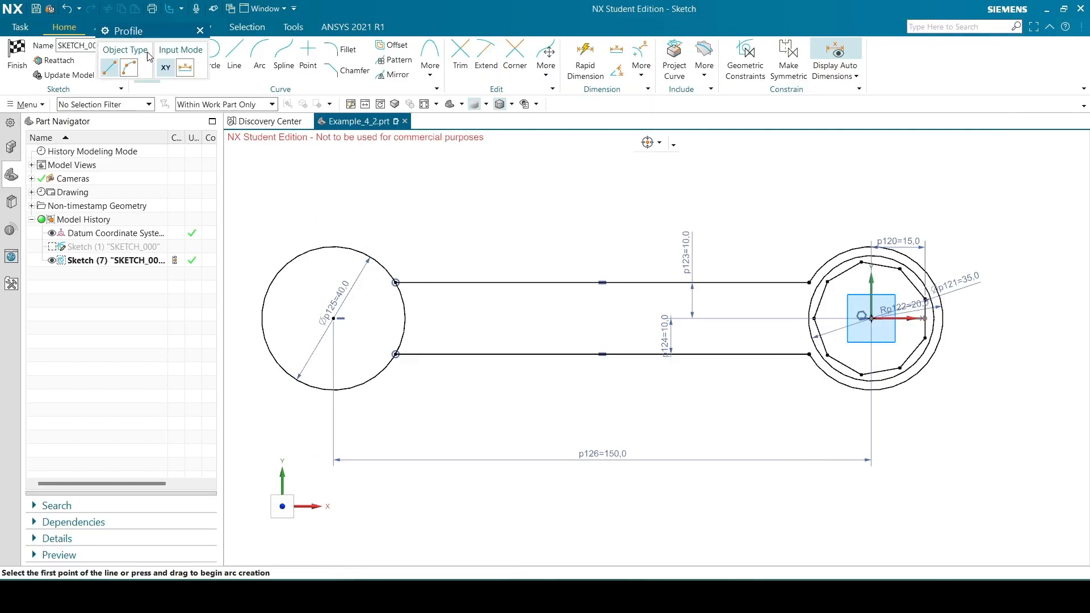
left_click(289, 262)
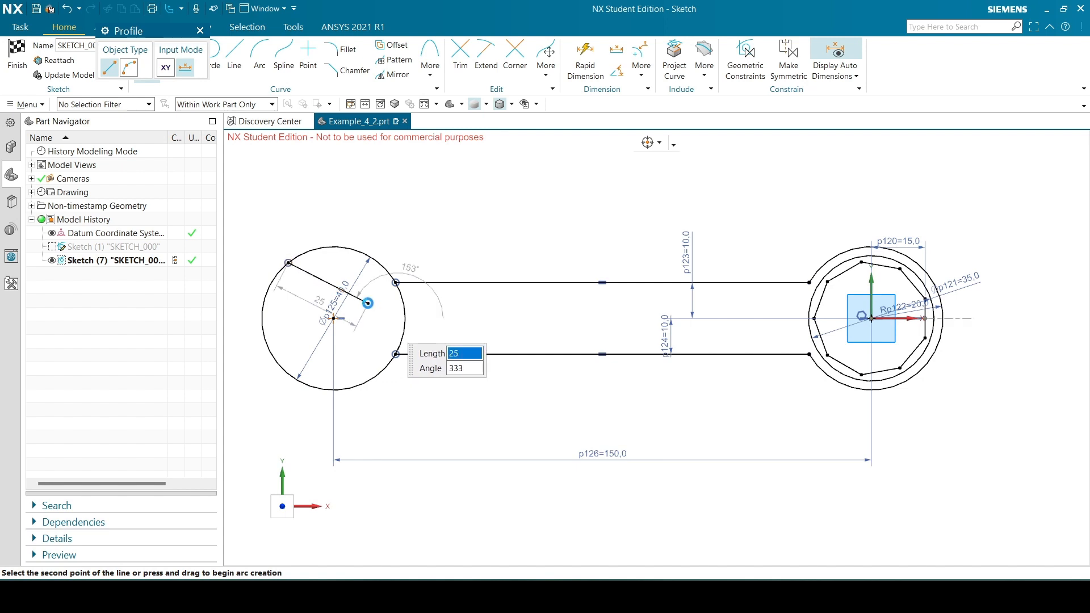
left_click(129, 68)
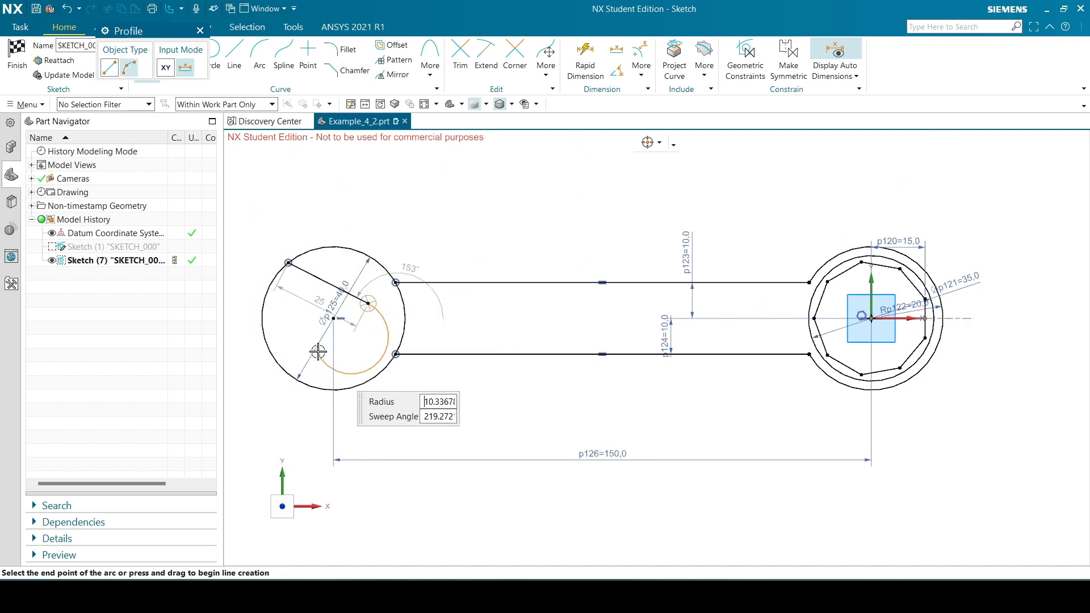
left_click(321, 346)
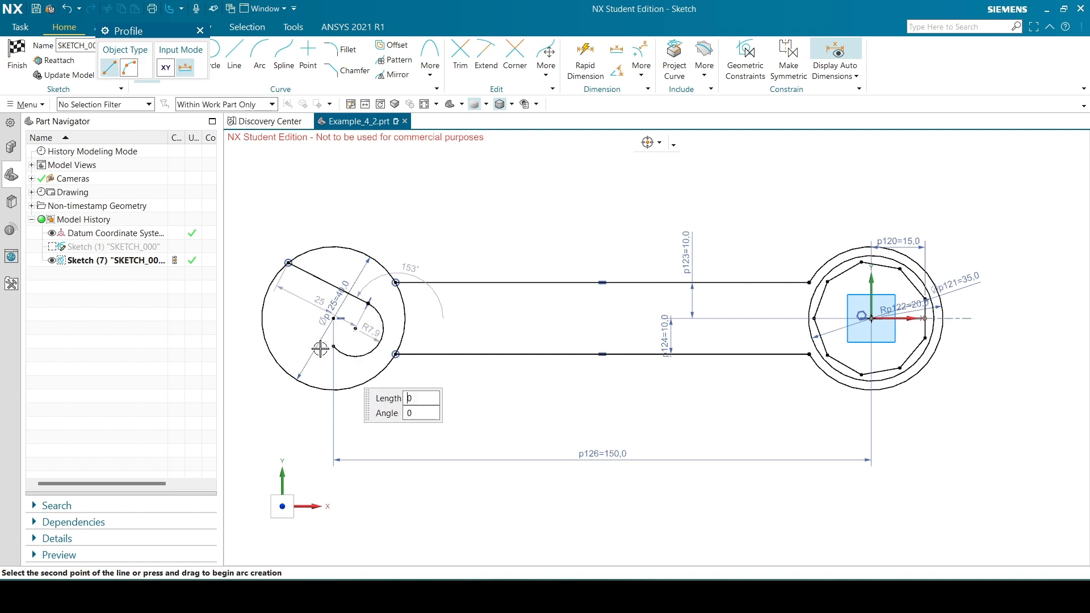
left_click(263, 306)
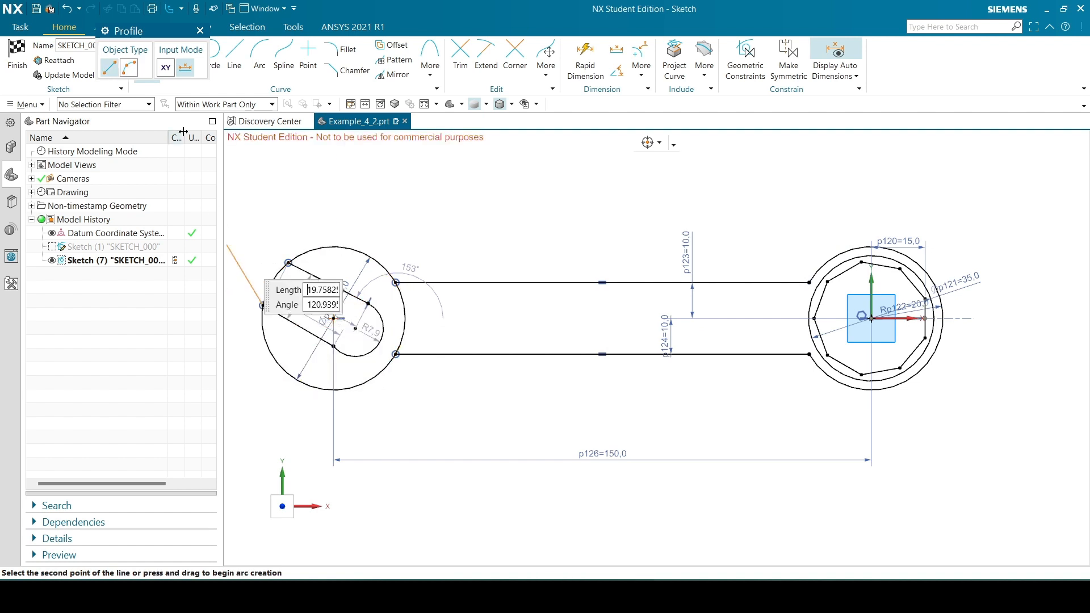
left_click(200, 31)
Delete the tangent constraint between the upper jaw line and the jaw arc
scroll(310, 302, "up", 2)
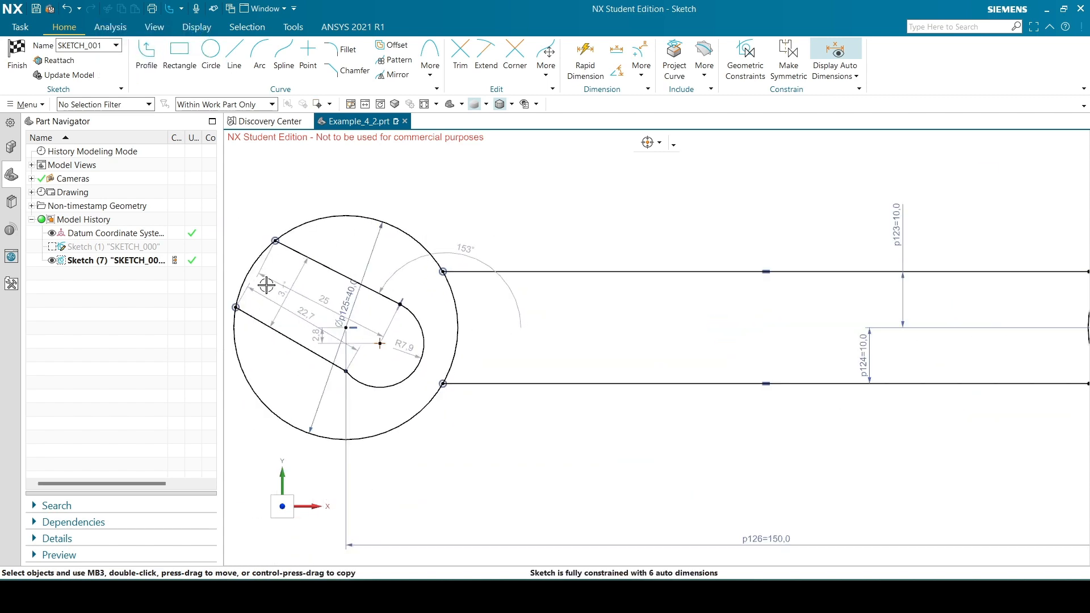
scroll(523, 231, "up", 3)
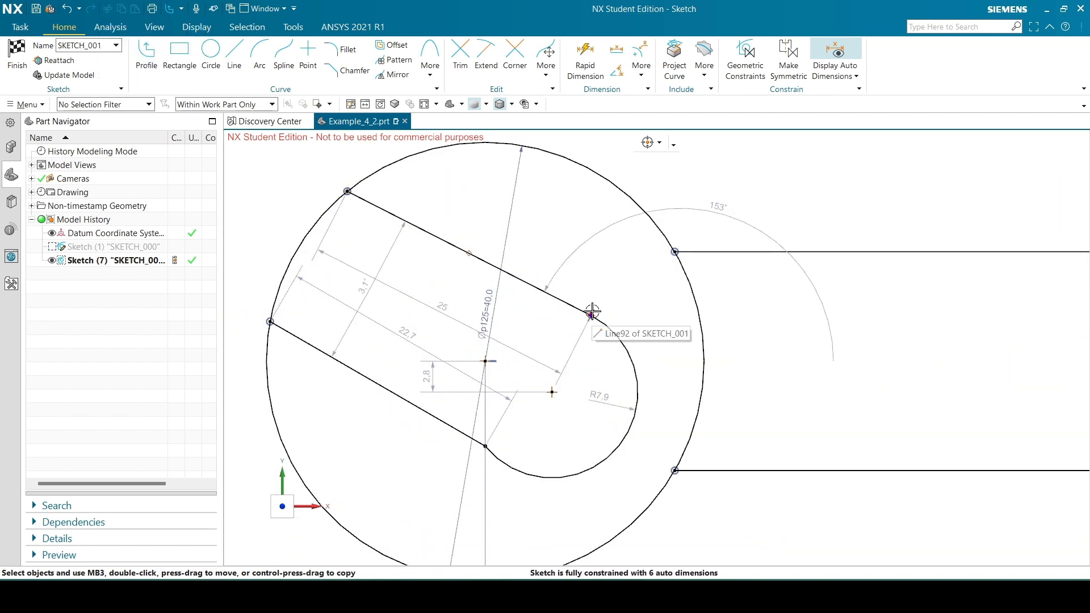
left_click(595, 311)
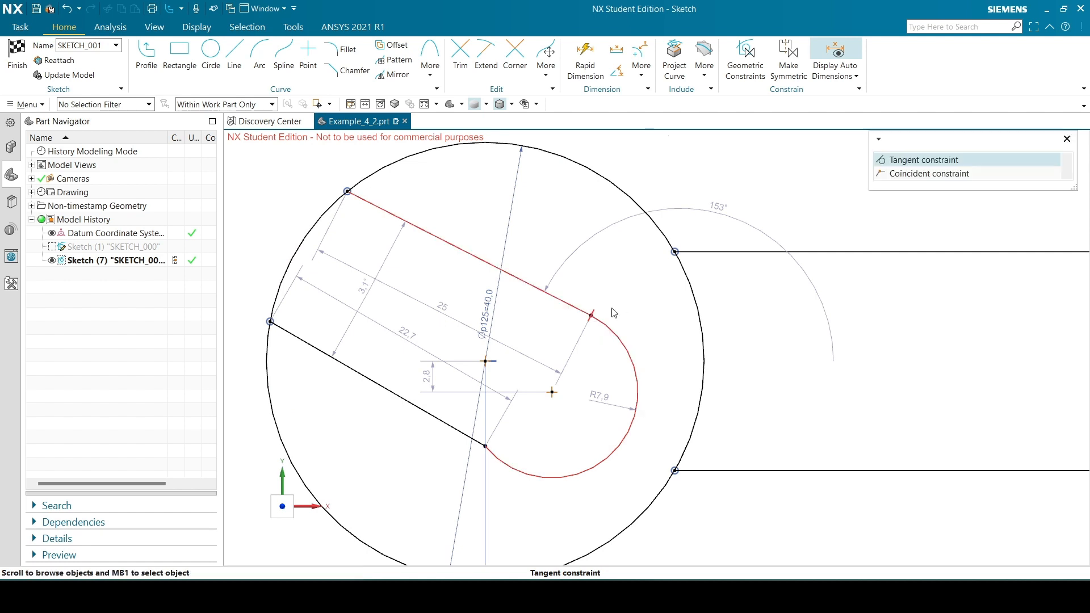
left_click(896, 156)
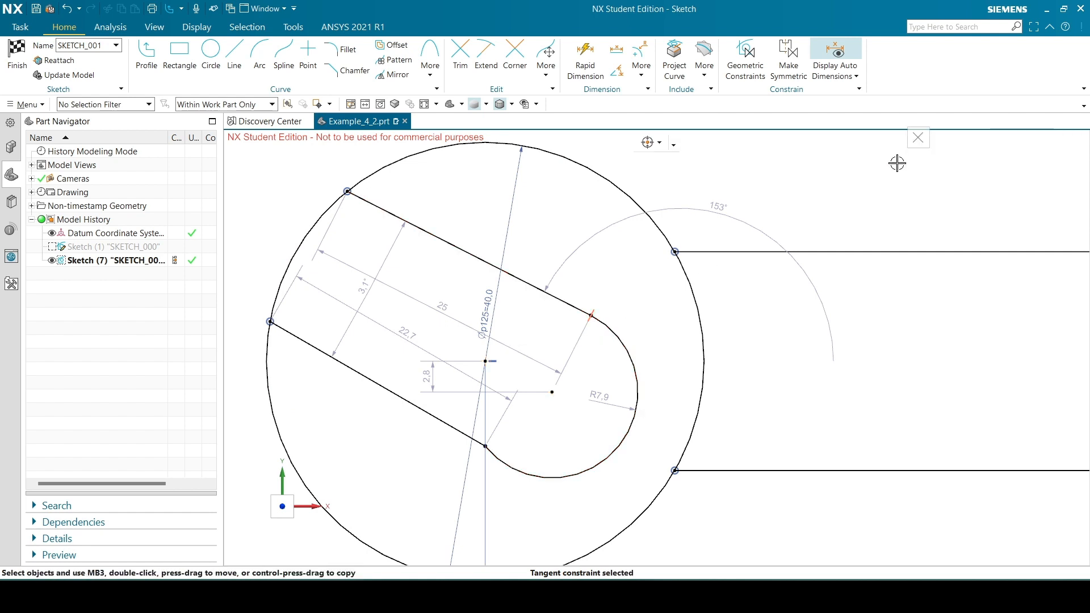
key("Delete")
Check the reference drawing, dimension the upper jaw line's length as 20 mm and place the dimension outside the circle
scroll(301, 304, "down", 2)
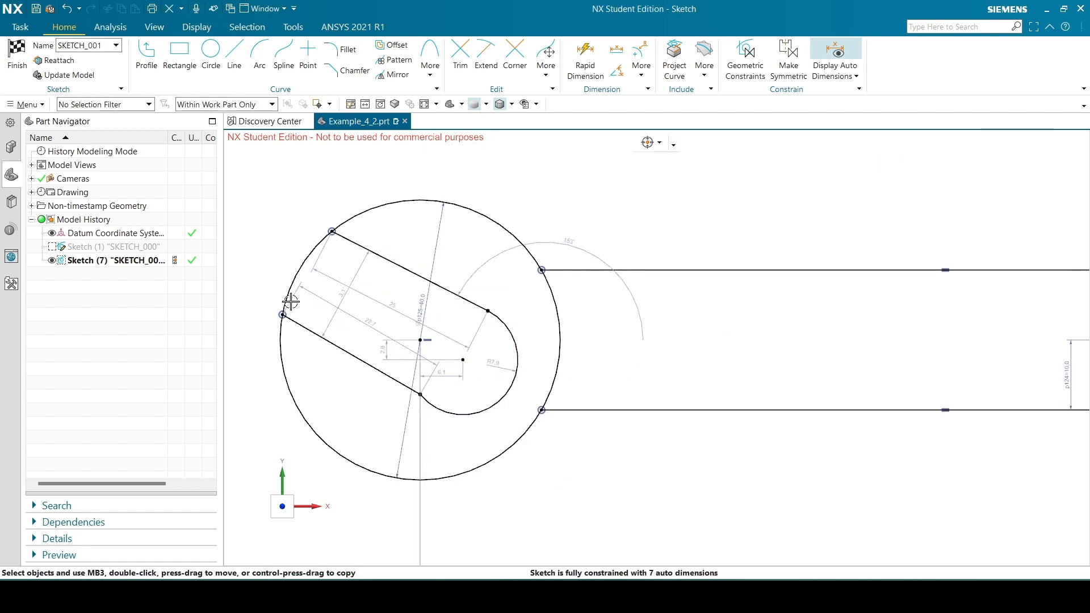
scroll(673, 406, "down", 1)
mouse_move(588, 598)
left_click(589, 525)
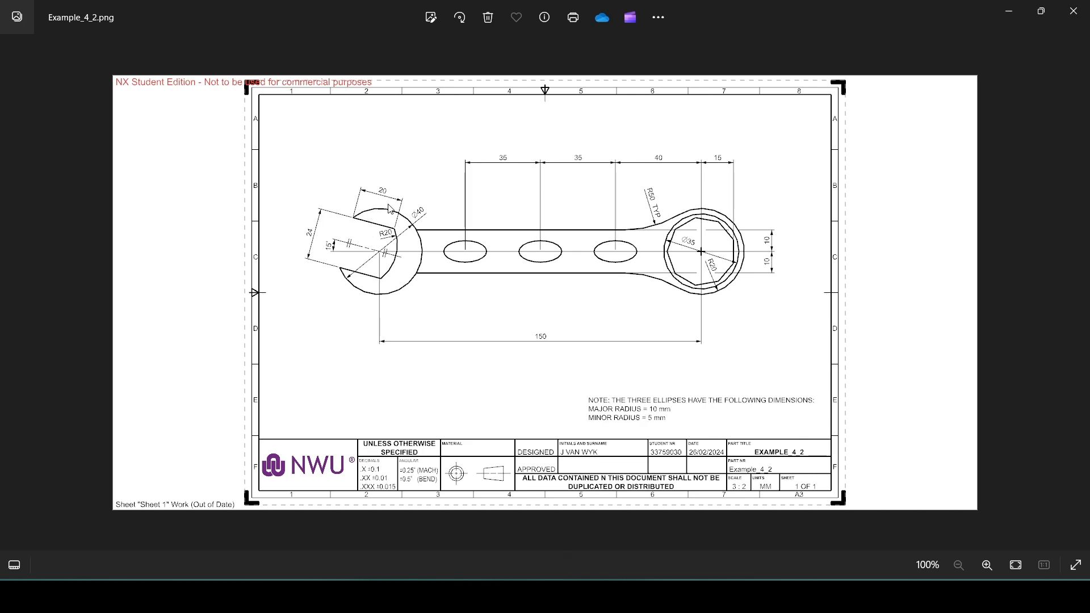
key("alt+Tab")
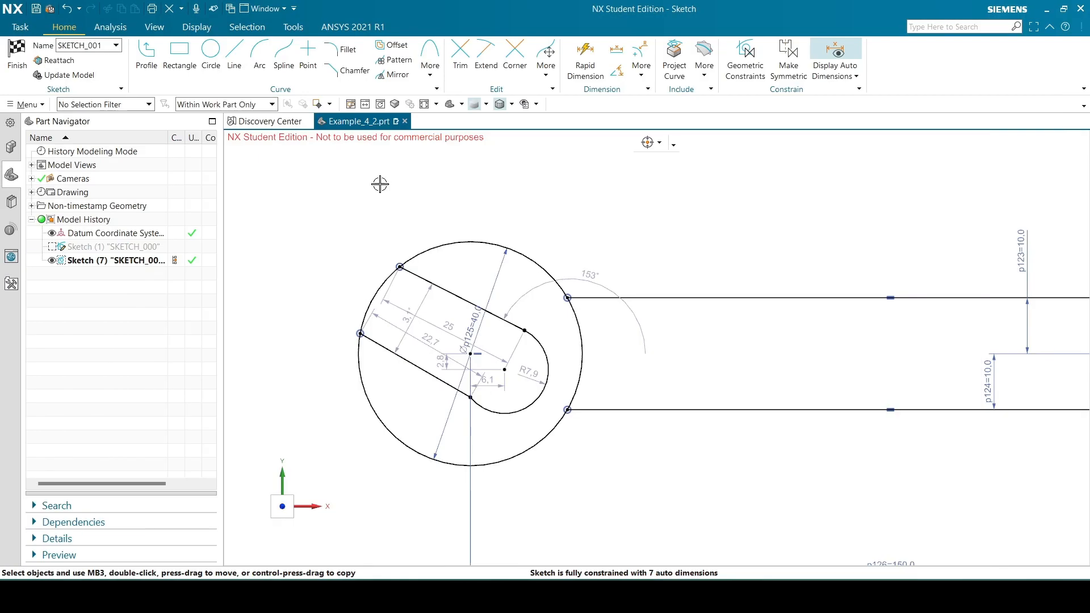
key("d")
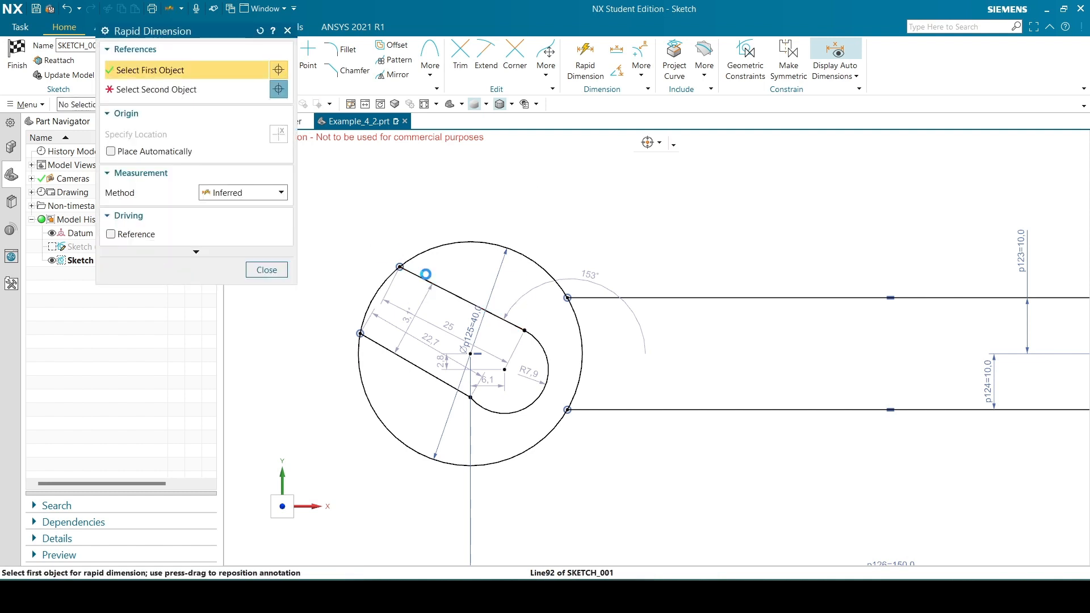
left_click(427, 280)
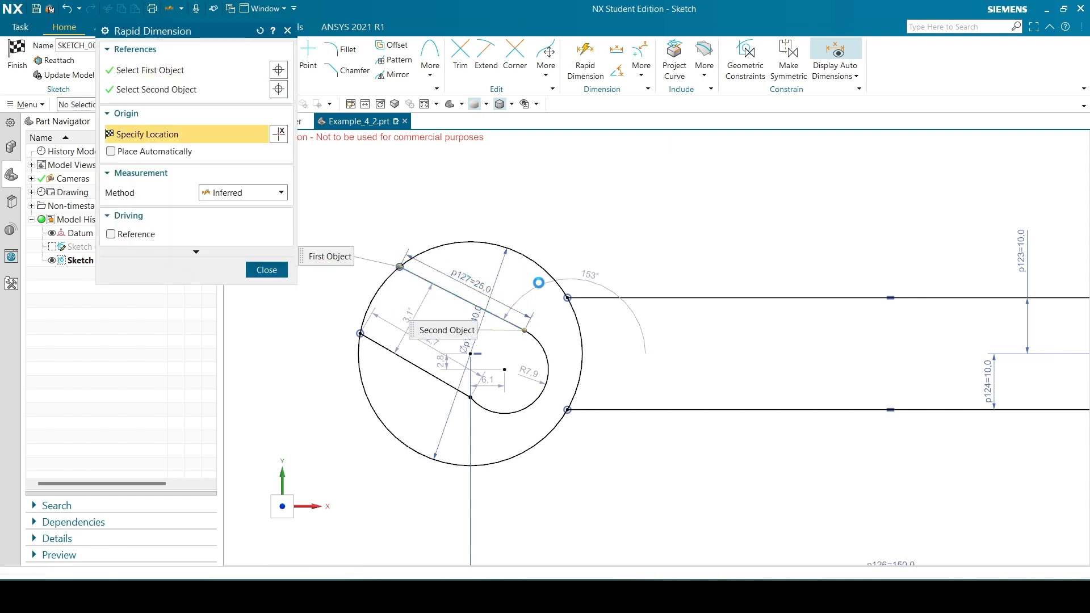
left_click(480, 284)
type("20")
key("Return")
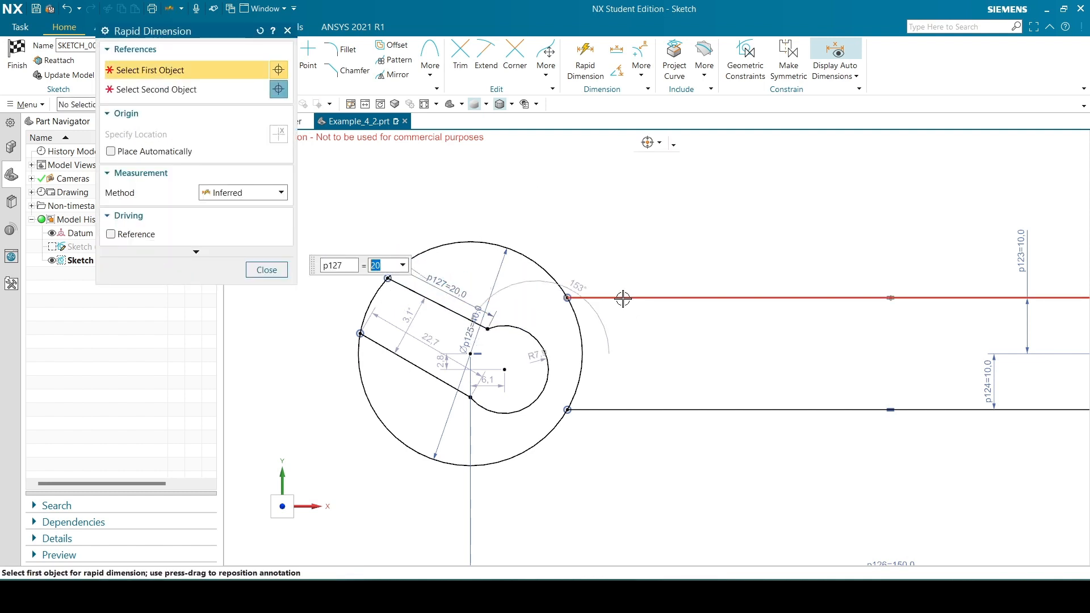
left_click(266, 269)
left_click_drag(447, 286, 501, 204)
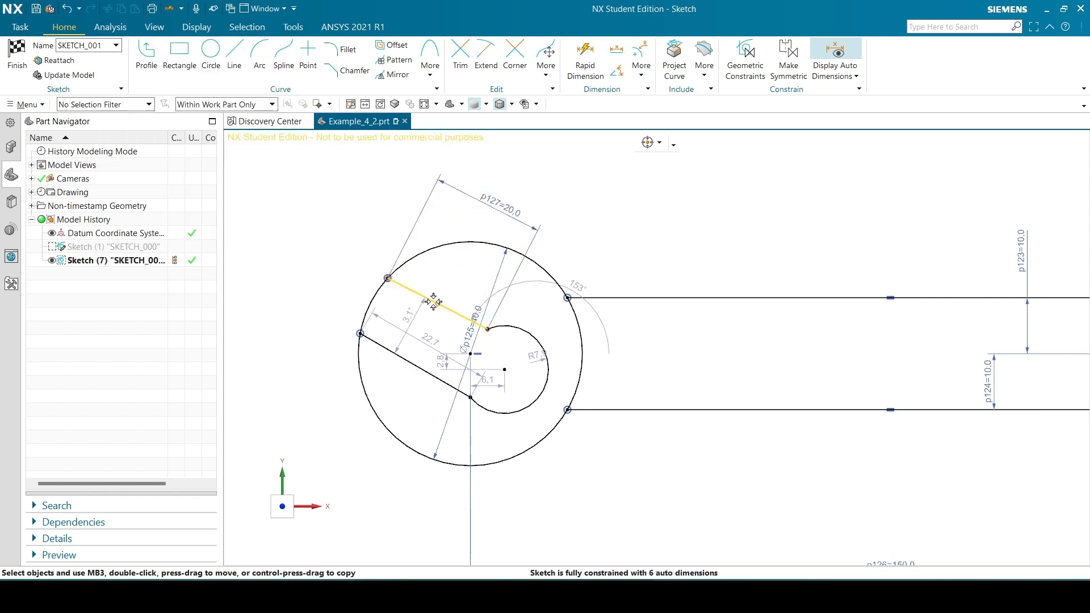
Constrain the upper and lower jaw lines to equal length
left_click(404, 286)
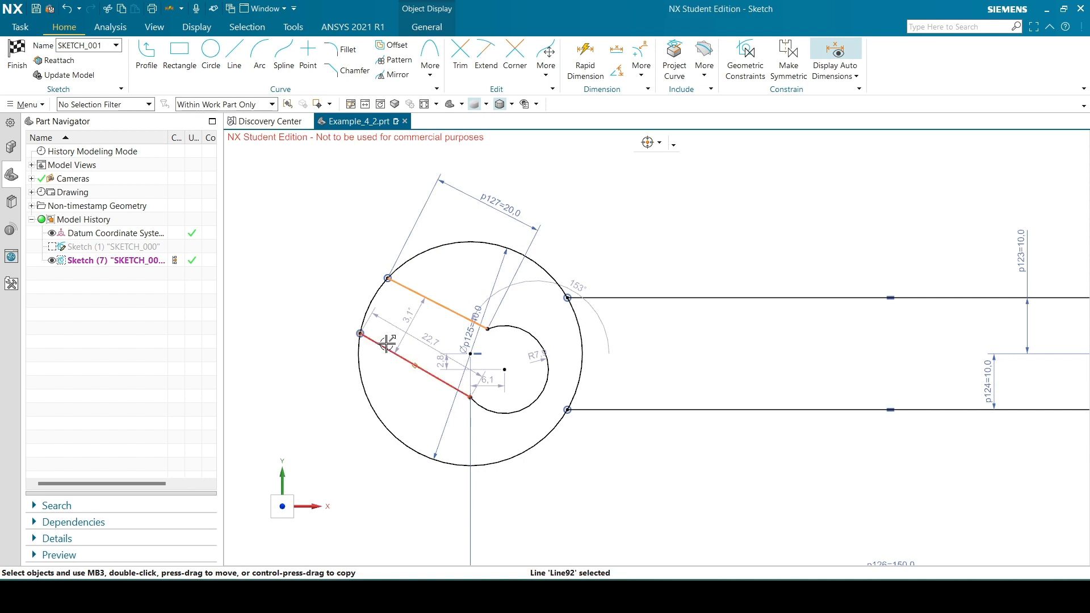
left_click(386, 346)
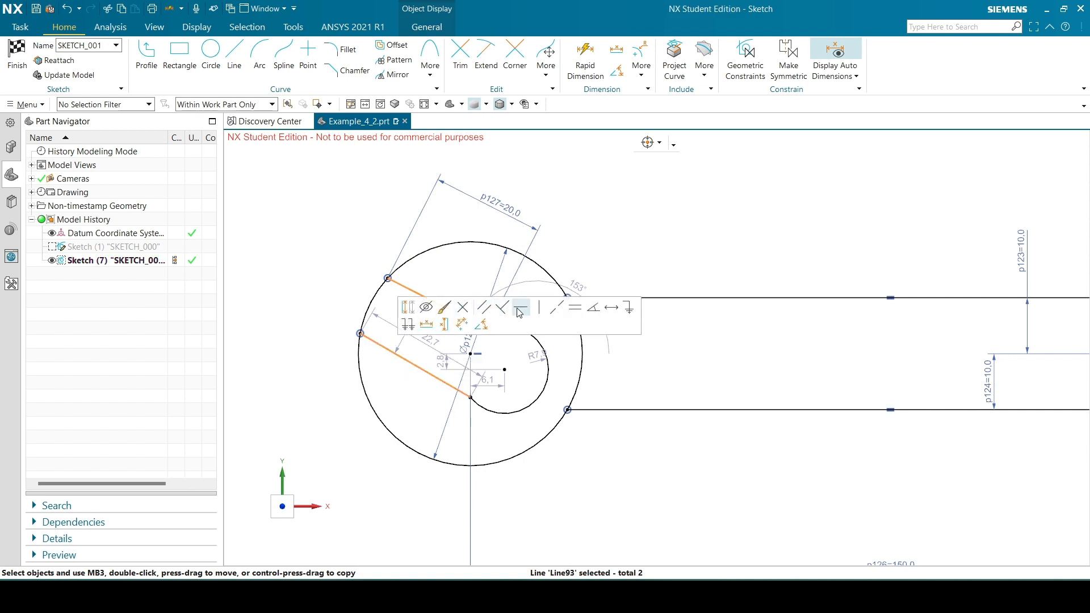
left_click(576, 313)
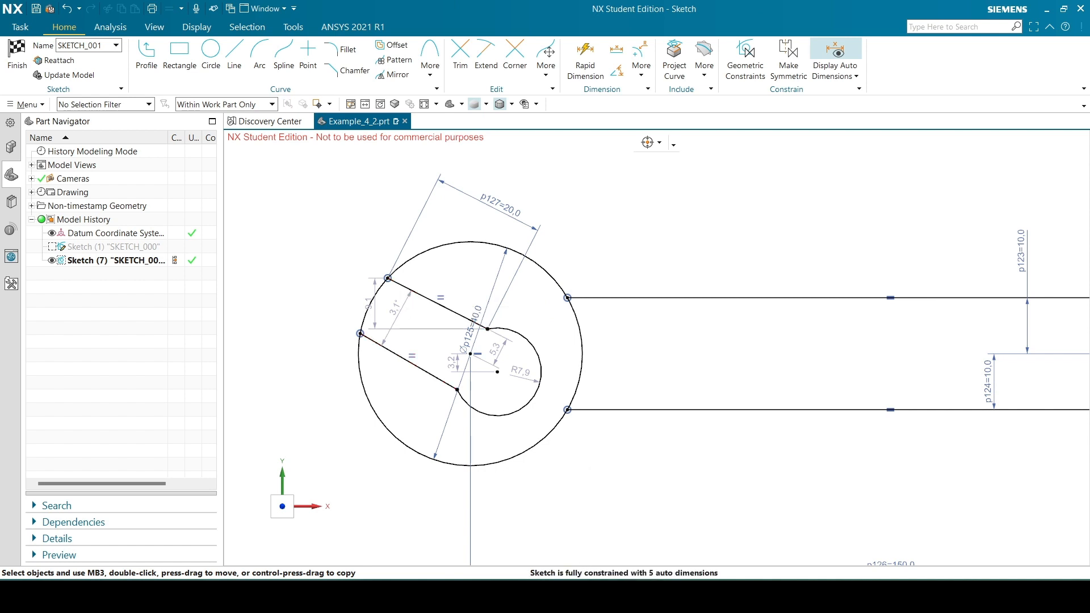
left_click(415, 292)
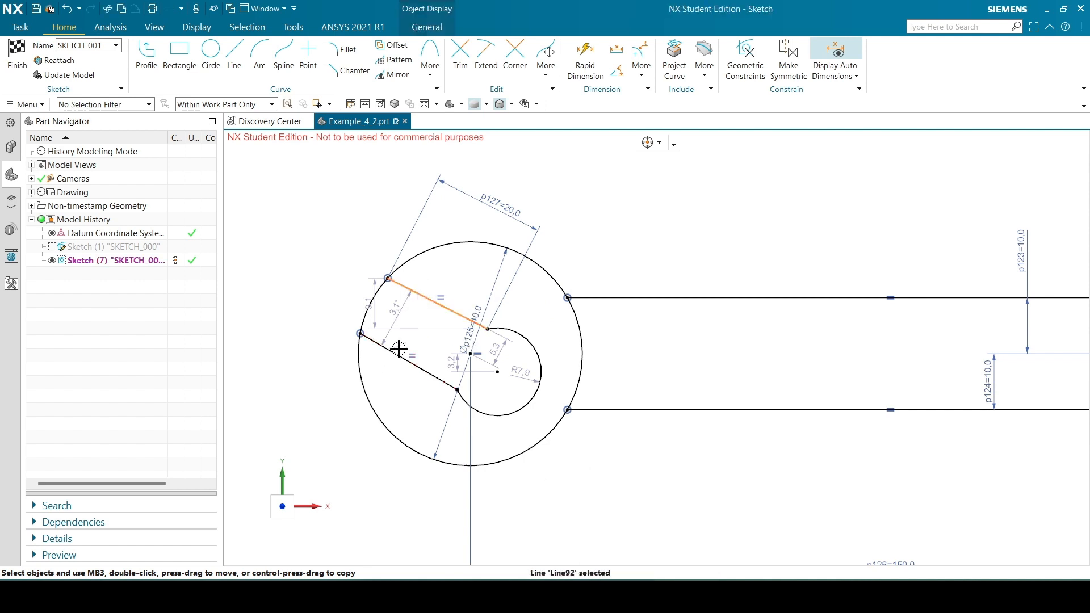
left_click(399, 348)
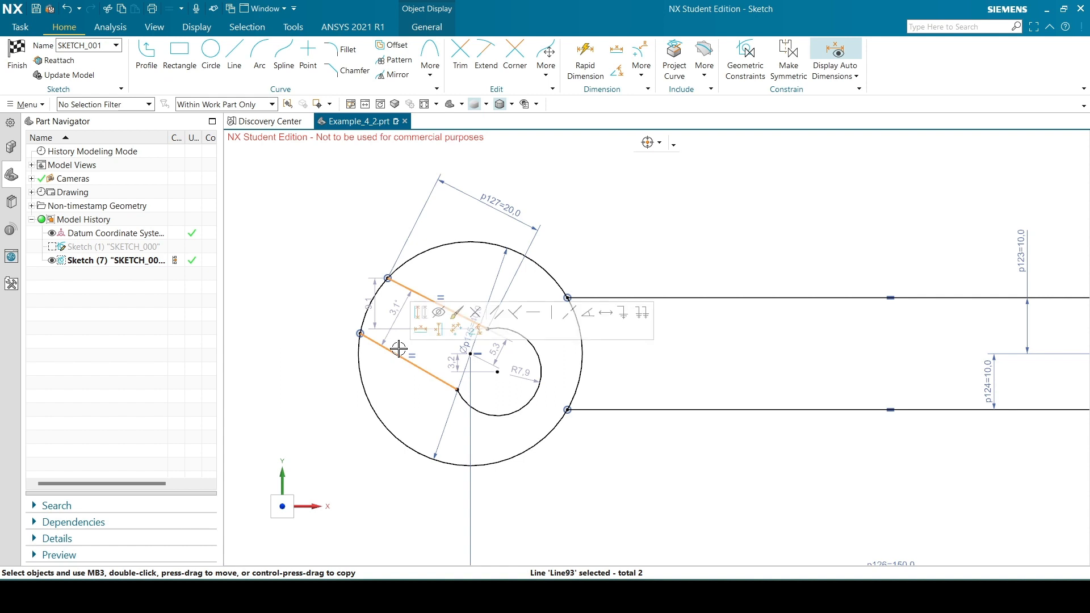
left_click(543, 321)
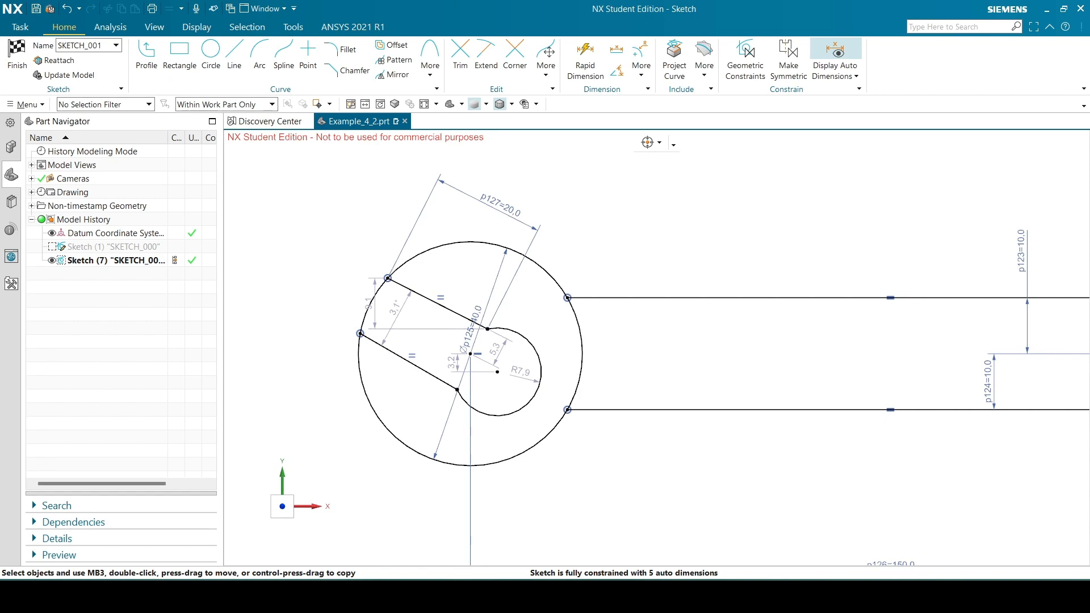
Check the reference drawing and constrain the upper and lower jaw lines to be parallel
key("alt+Tab")
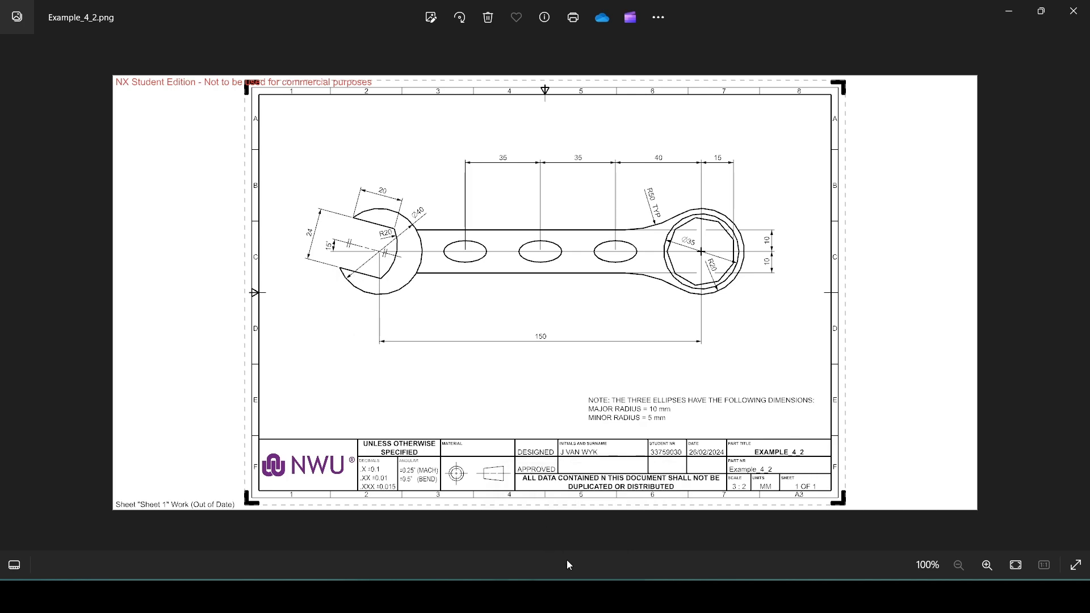
mouse_move(588, 597)
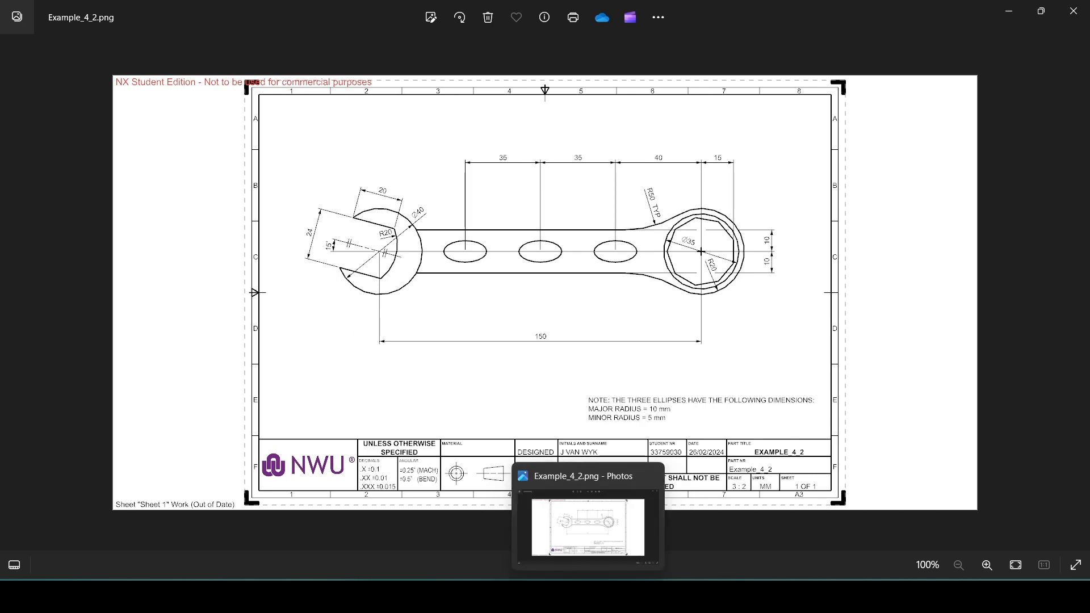
left_click(588, 597)
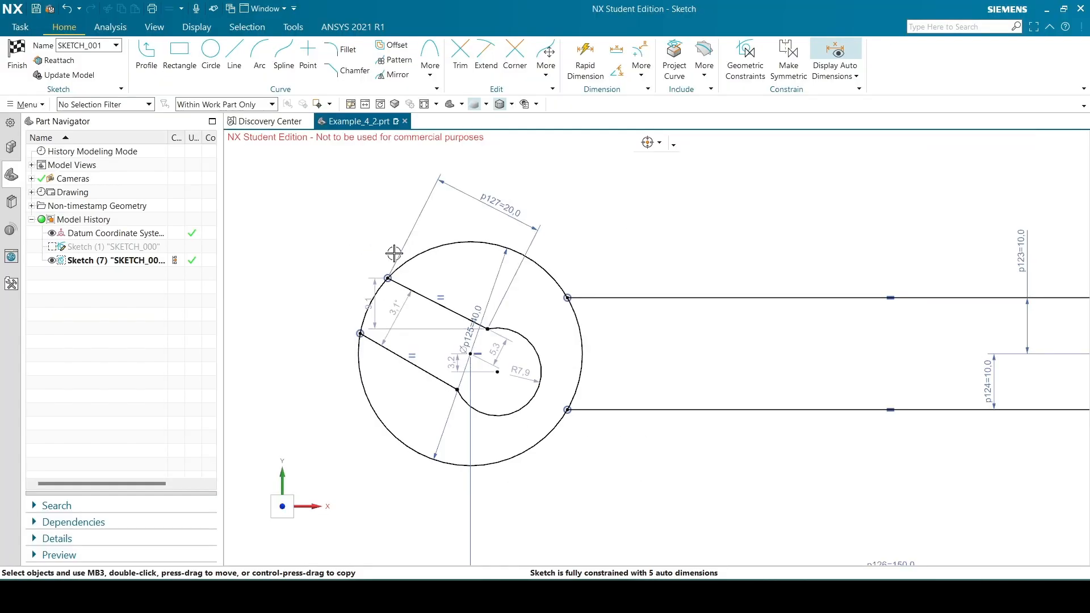
left_click(415, 290)
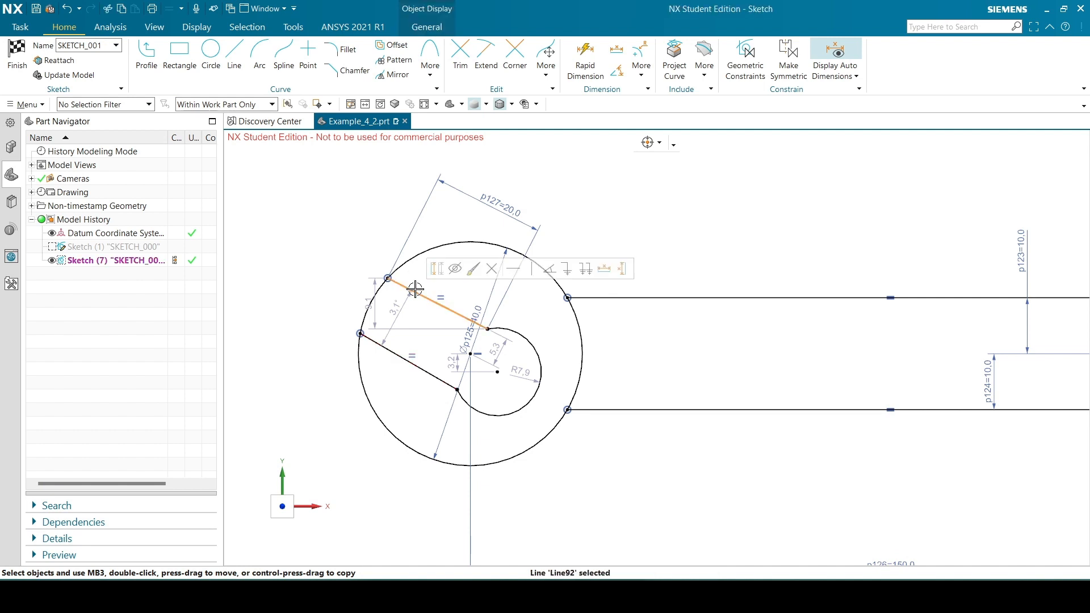
left_click(392, 348)
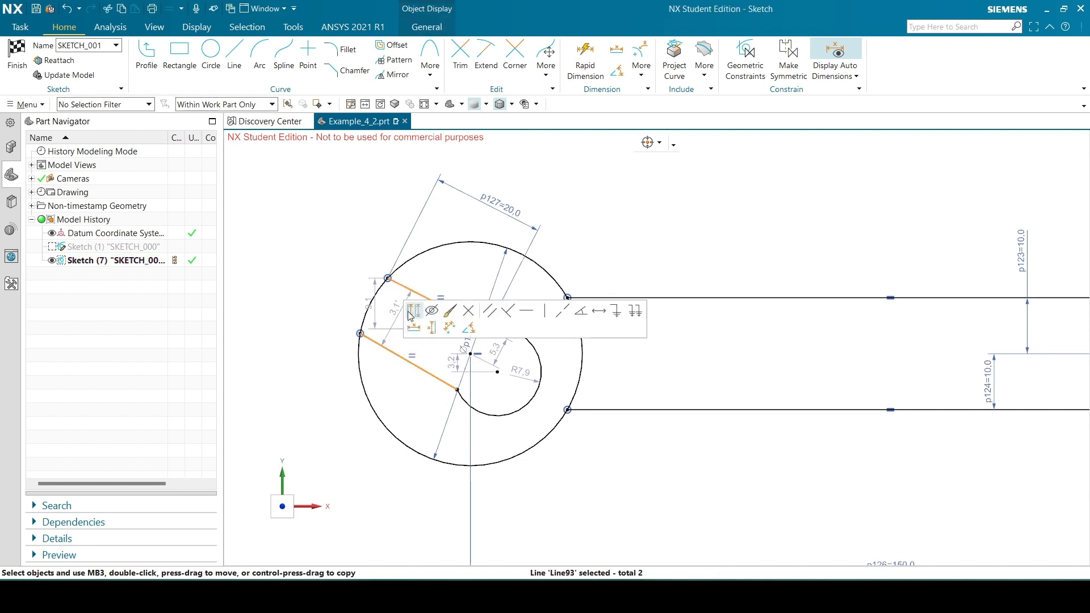
left_click(491, 312)
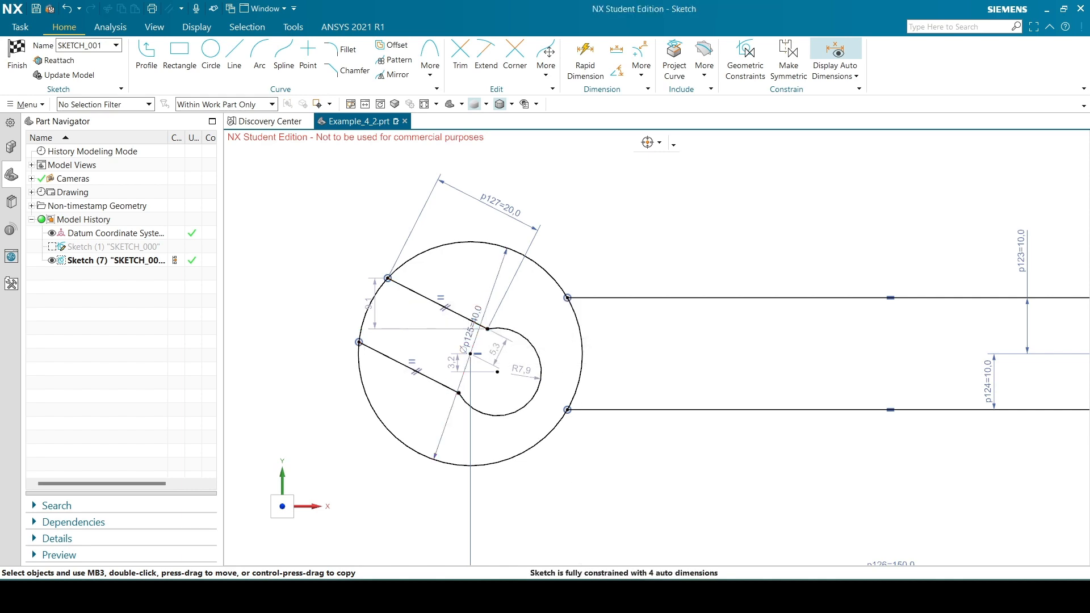
Check the reference drawing, dimension the distance between the two parallel jaw lines as 24 mm and reposition the jaw lower within the circle
key("alt+Tab")
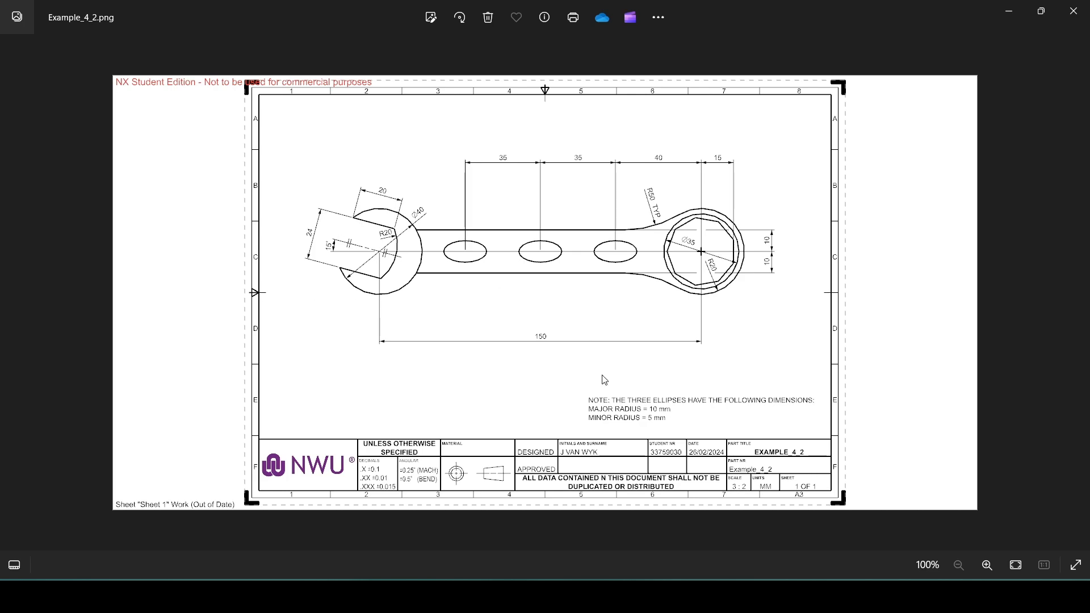
key("alt+Tab")
key("d")
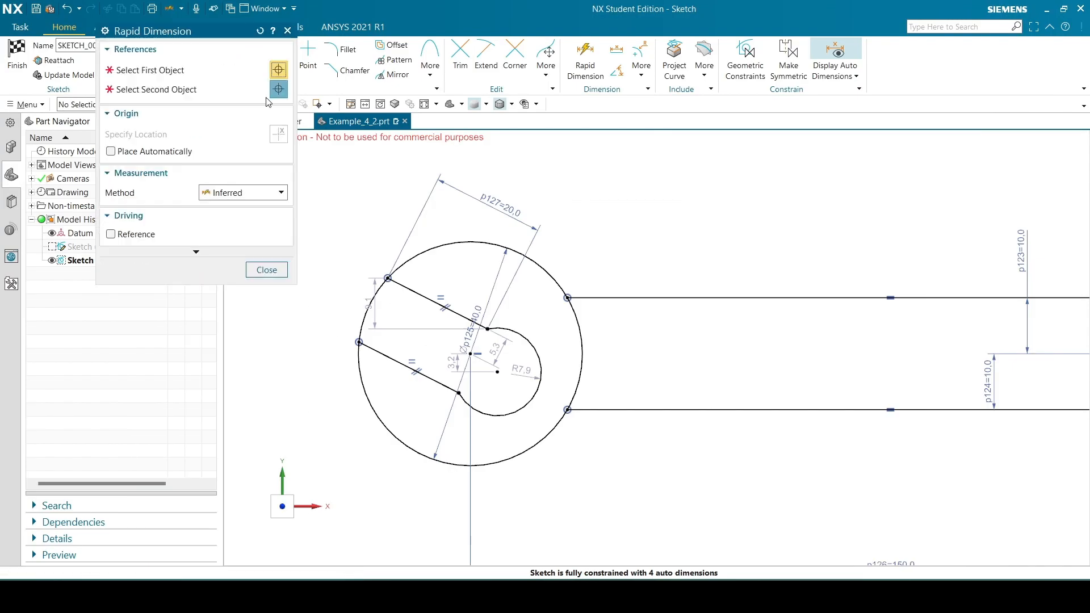
left_click(398, 283)
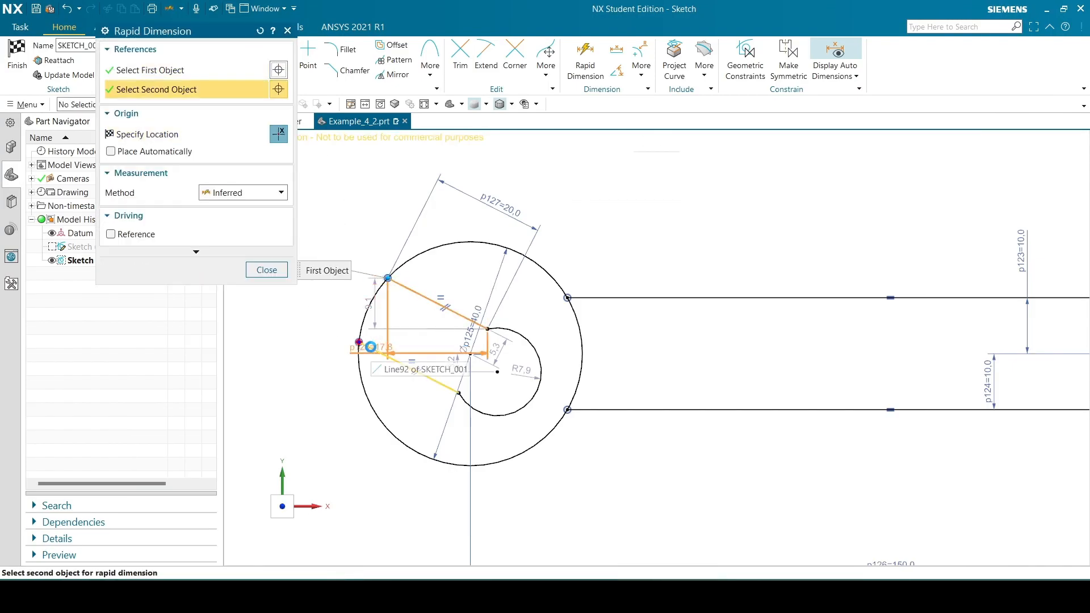
left_click(372, 347)
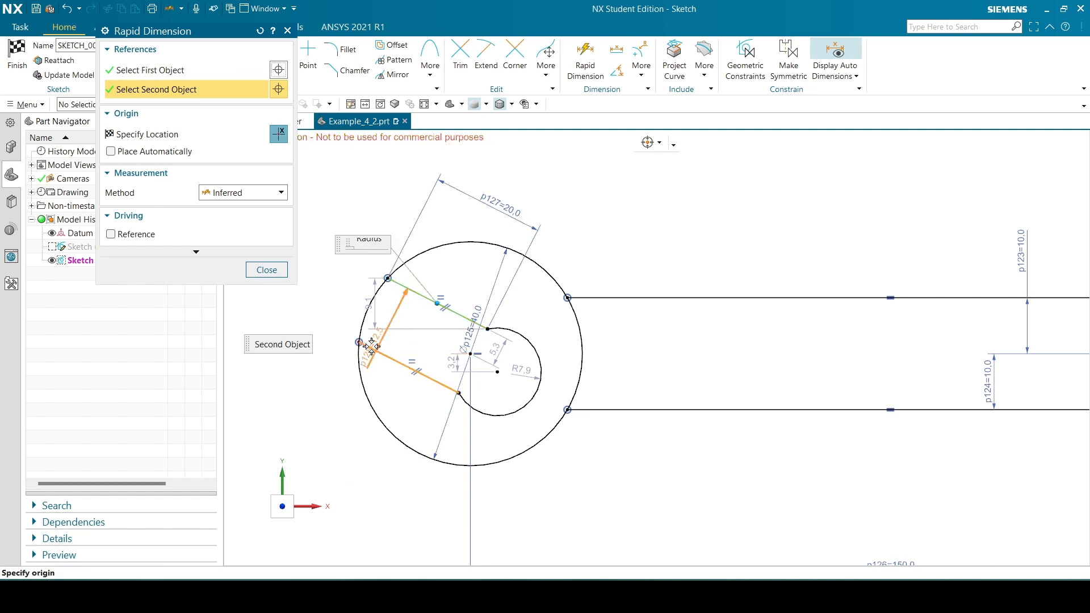
left_click(327, 275)
type("24")
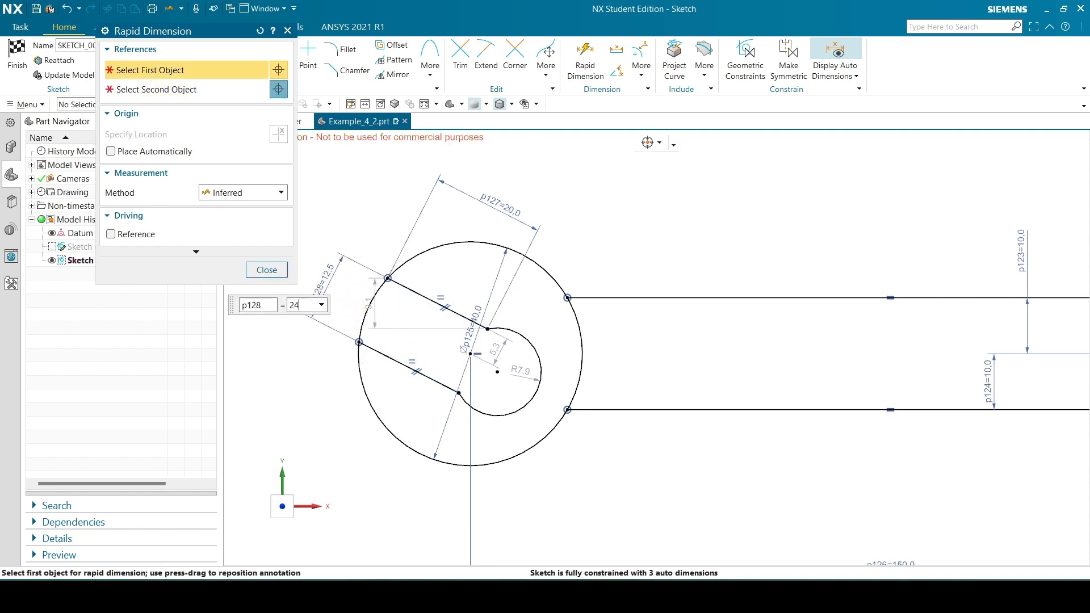
key("Return")
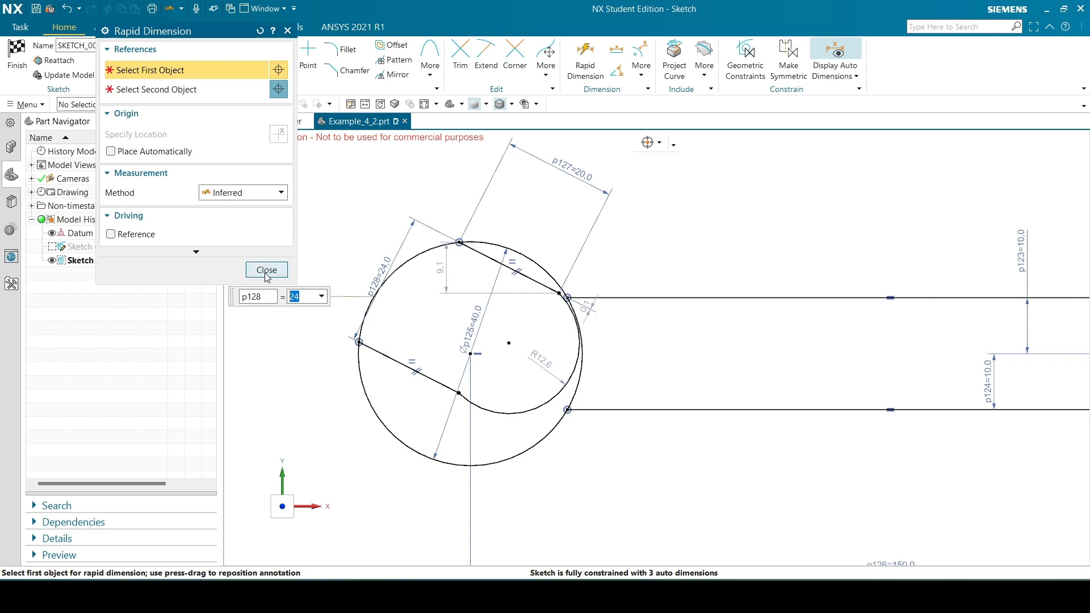
left_click(267, 270)
mouse_move(497, 262)
left_mouse_down()
mouse_move(460, 274)
mouse_move(557, 337)
mouse_move(506, 302)
mouse_move(554, 315)
mouse_move(506, 324)
mouse_move(540, 323)
mouse_move(486, 418)
mouse_move(467, 366)
mouse_move(479, 370)
mouse_move(481, 395)
mouse_move(479, 385)
left_mouse_up()
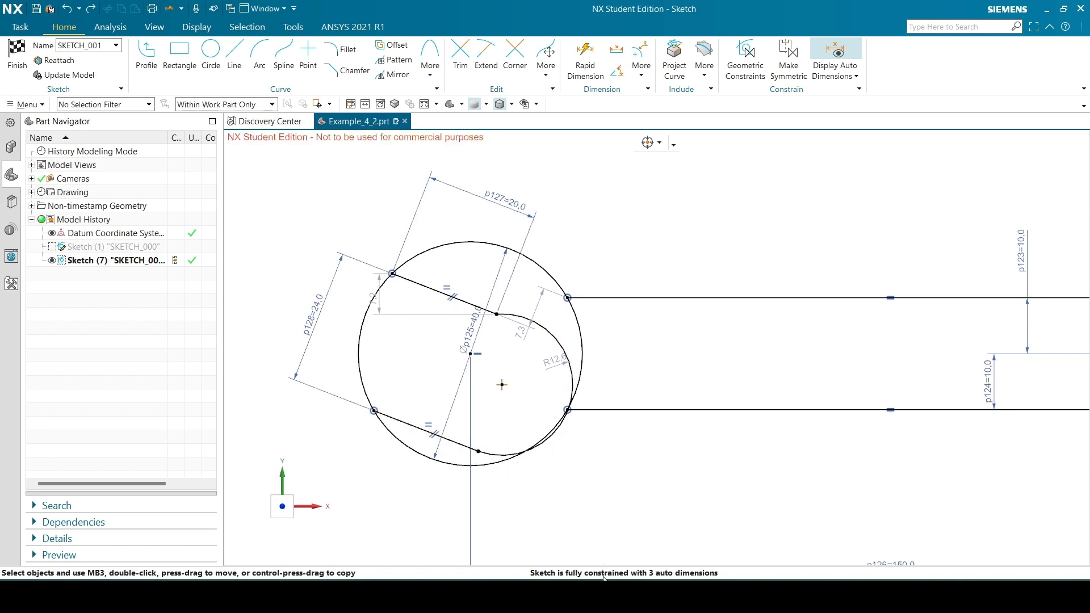
Check the reference drawing, draw a 15 mm line from the 40 mm circle's centre toward the jaw opening and convert it to reference
left_click(588, 596)
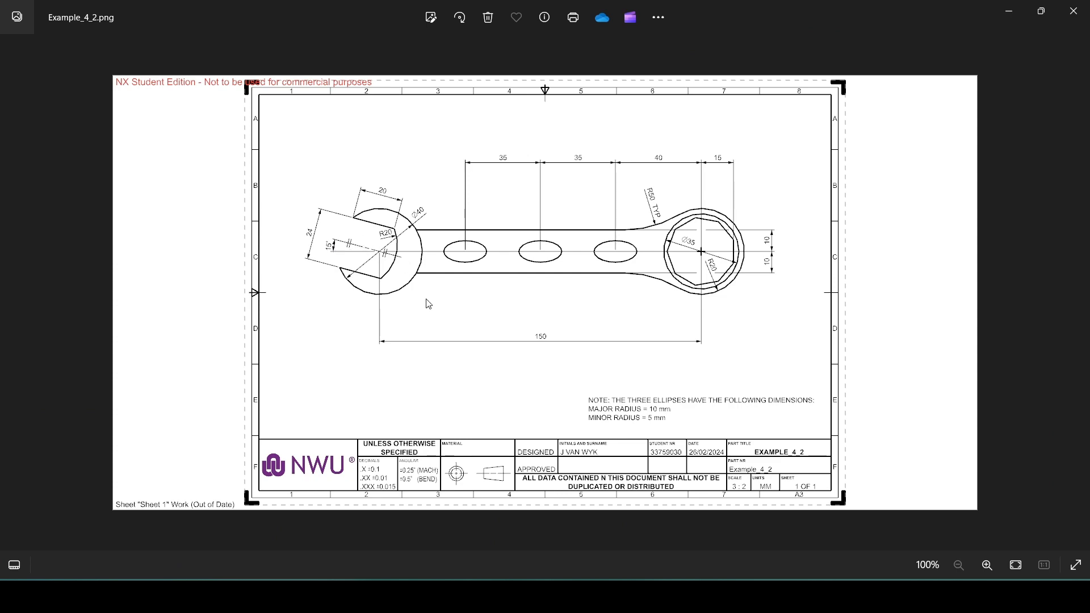
key("alt+Tab")
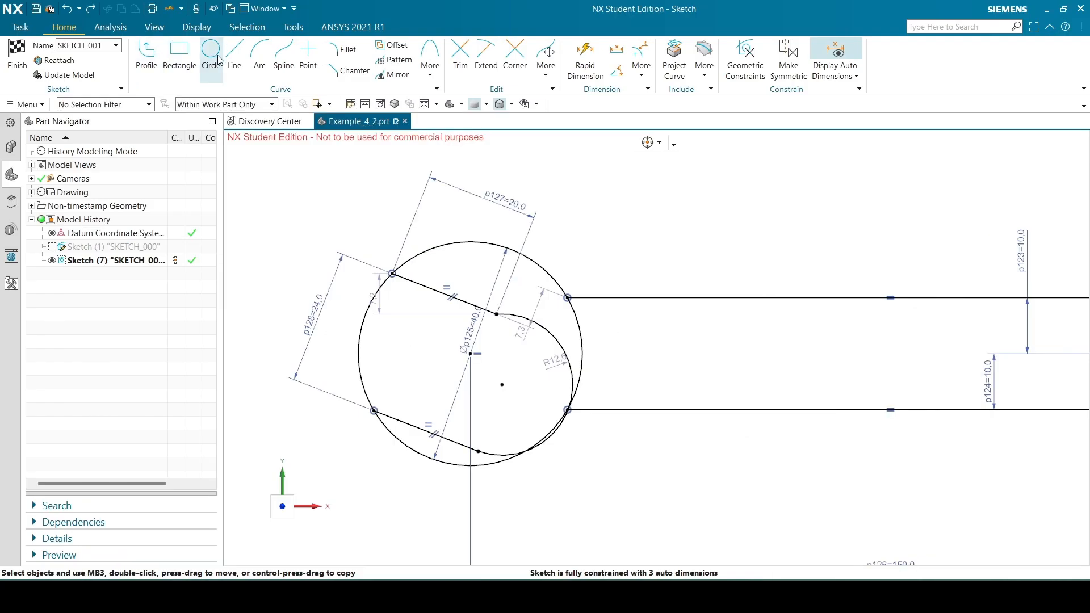
left_click(234, 57)
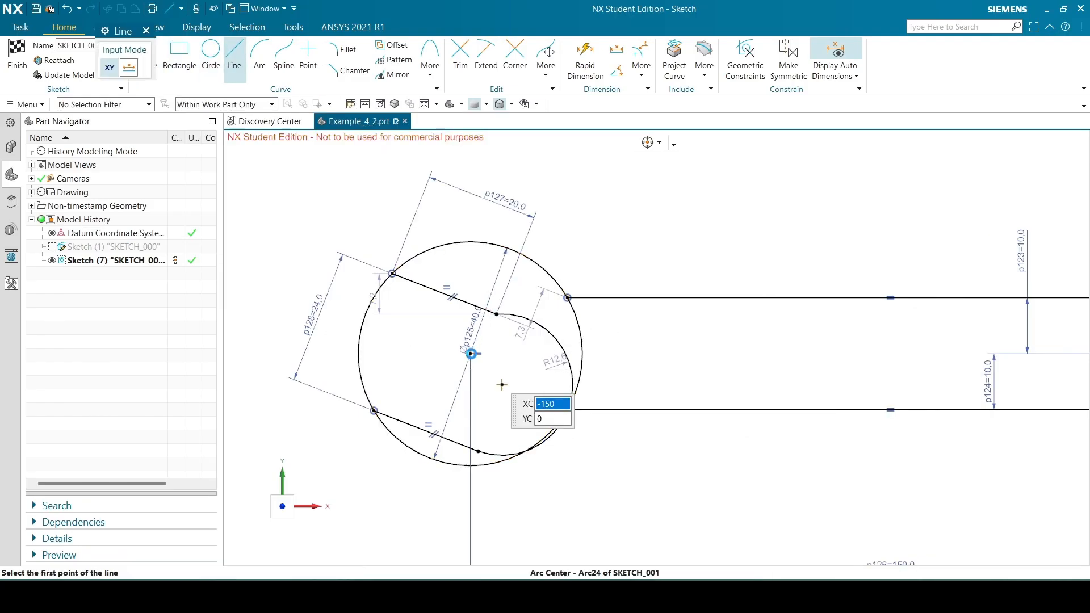
left_click(471, 353)
type("15")
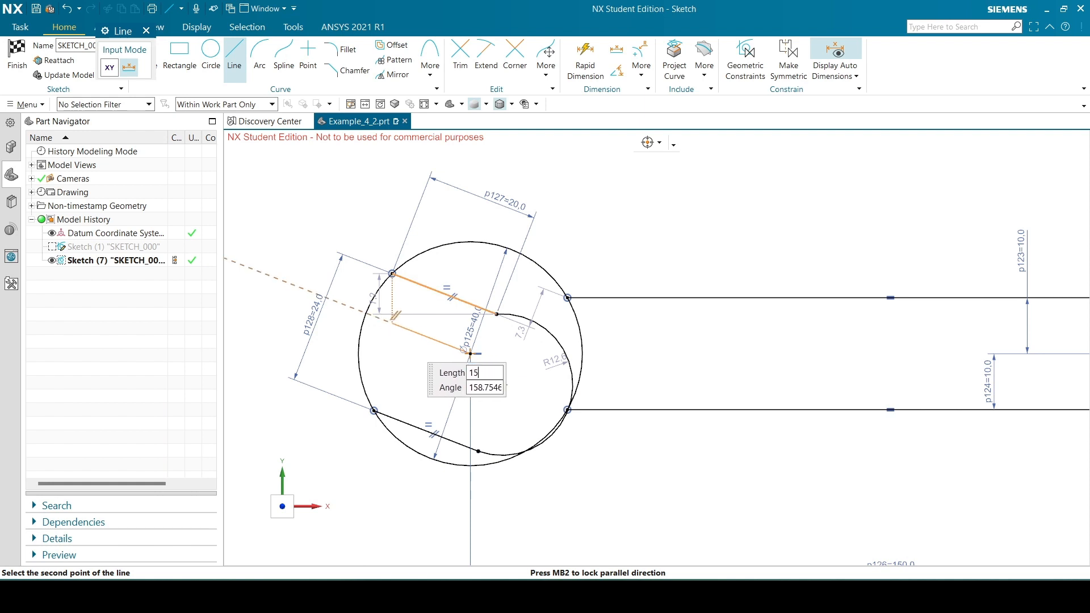
key("Tab")
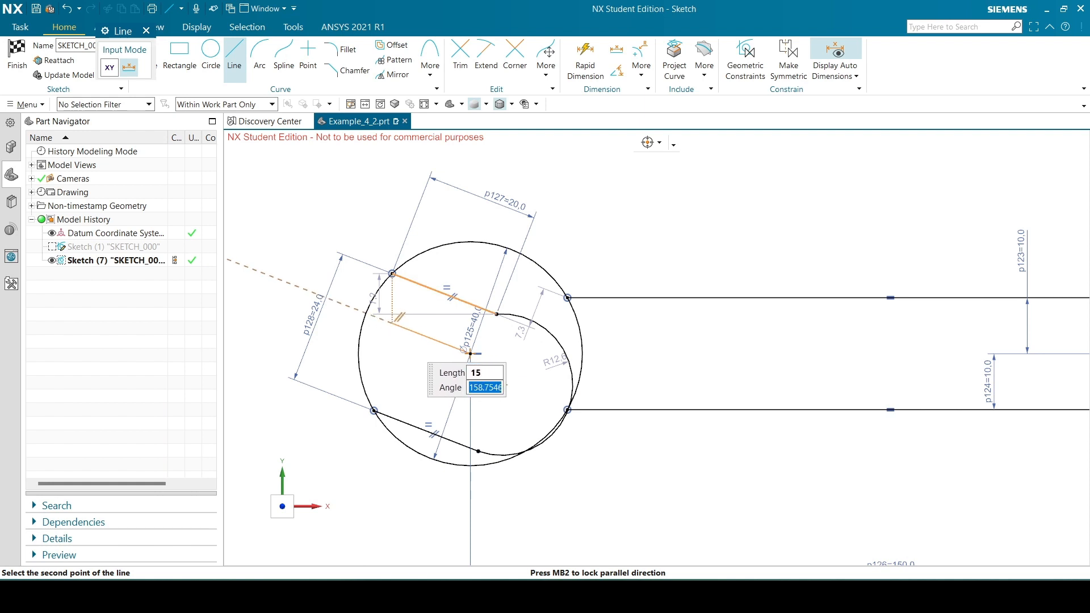
left_click(379, 324)
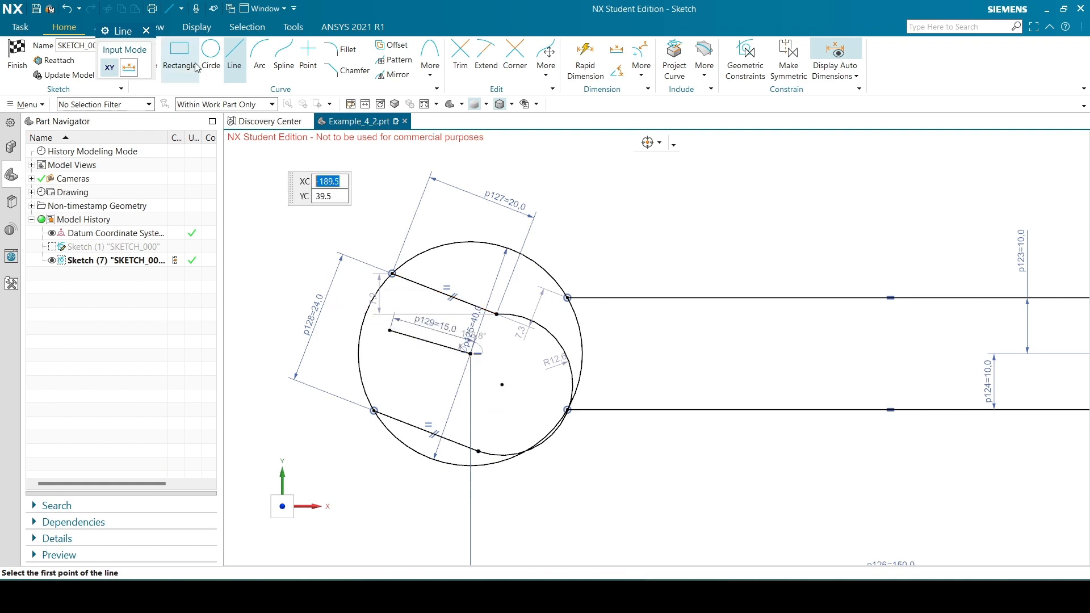
left_click(146, 31)
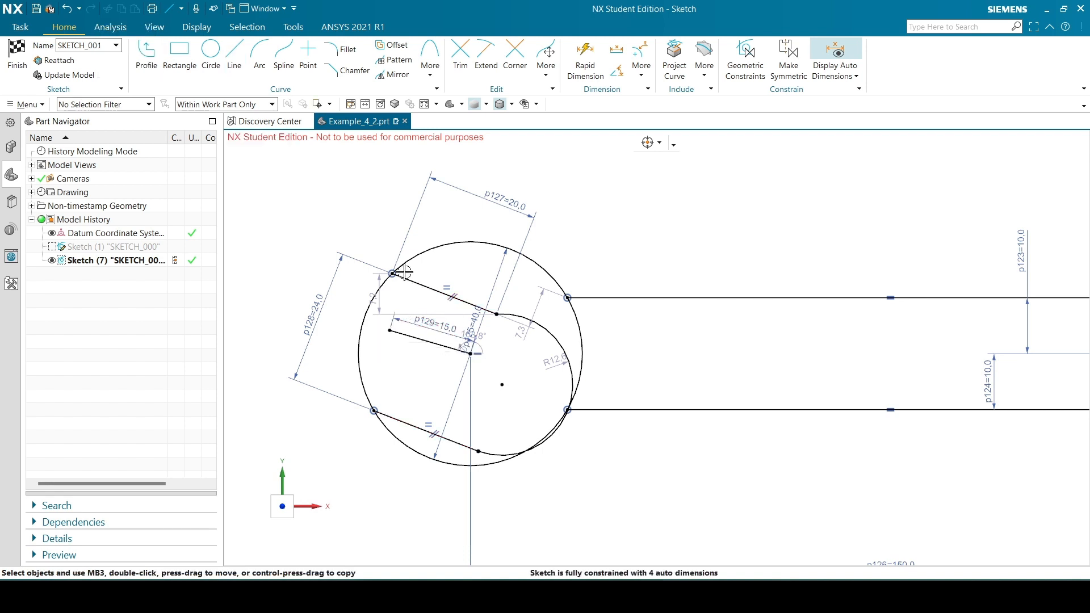
left_click(417, 335)
left_click(434, 315)
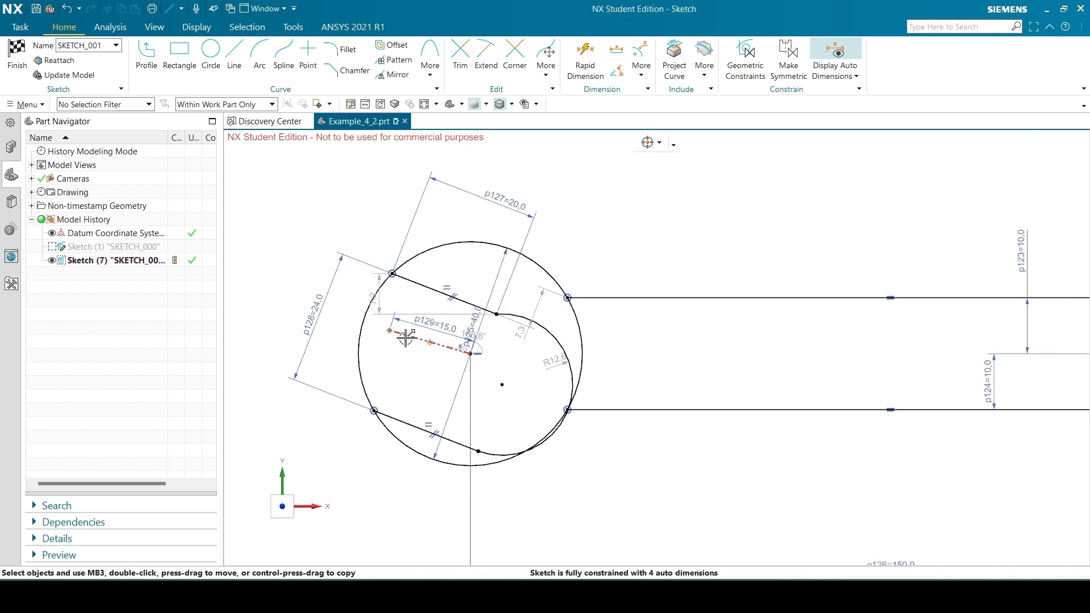
Constrain the reference line to be parallel to the upper jaw line
left_click(404, 336)
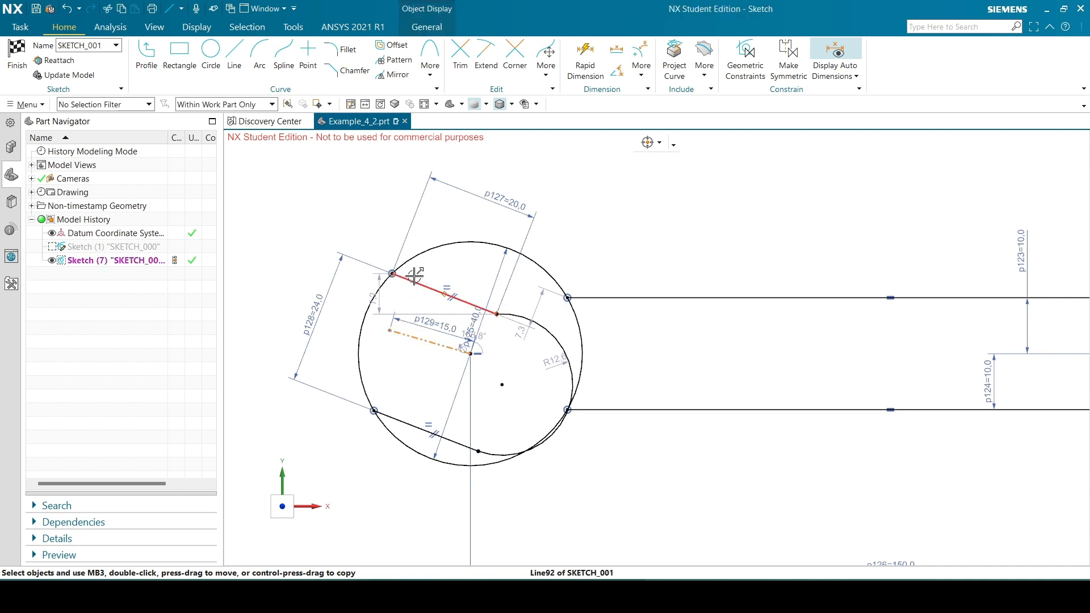
left_click(415, 276)
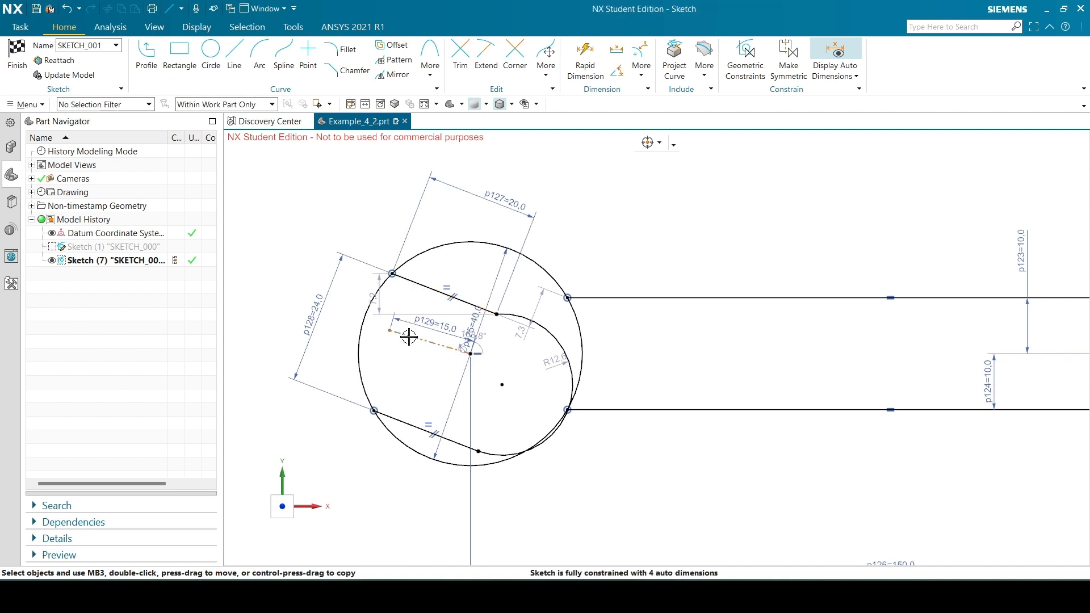
left_click(415, 282, "shift")
left_click(415, 278)
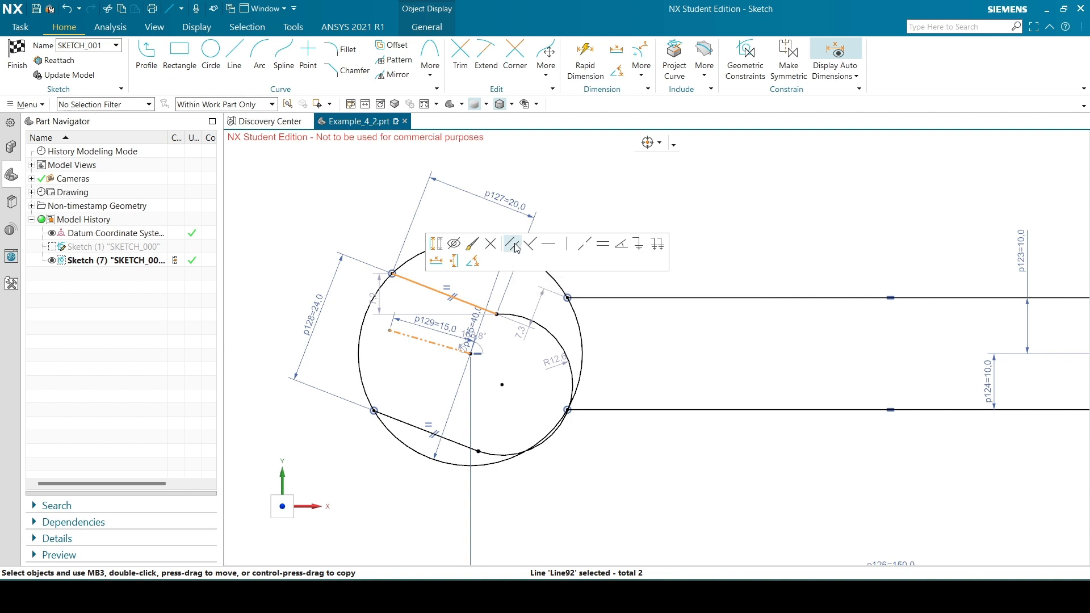
left_click(516, 246)
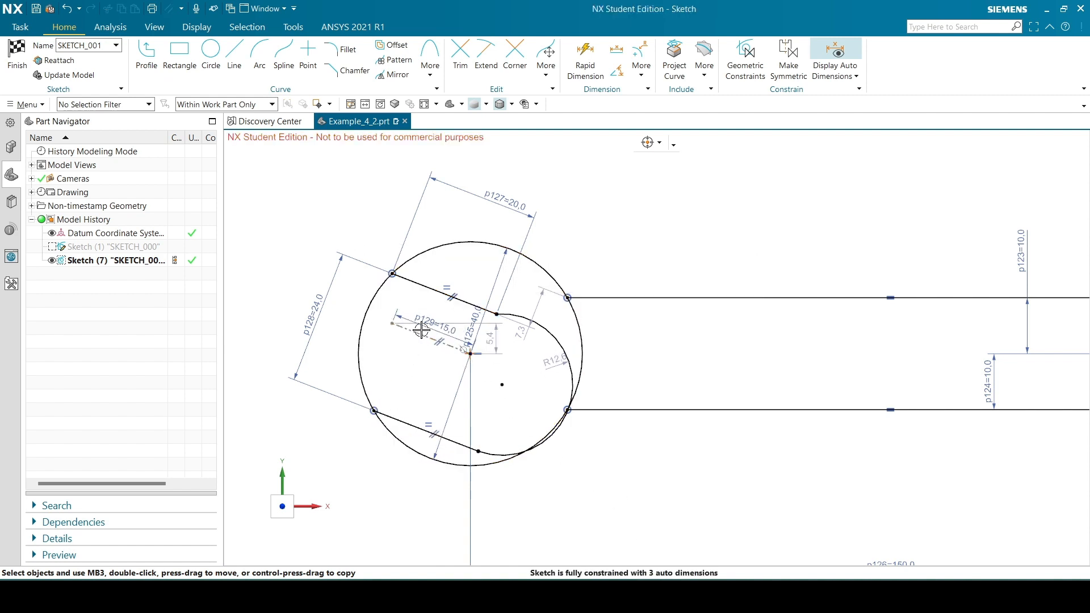
Check the reference drawing and dimension the angle between the reference line and the sketch's horizontal axis as 15°
key("alt+Tab")
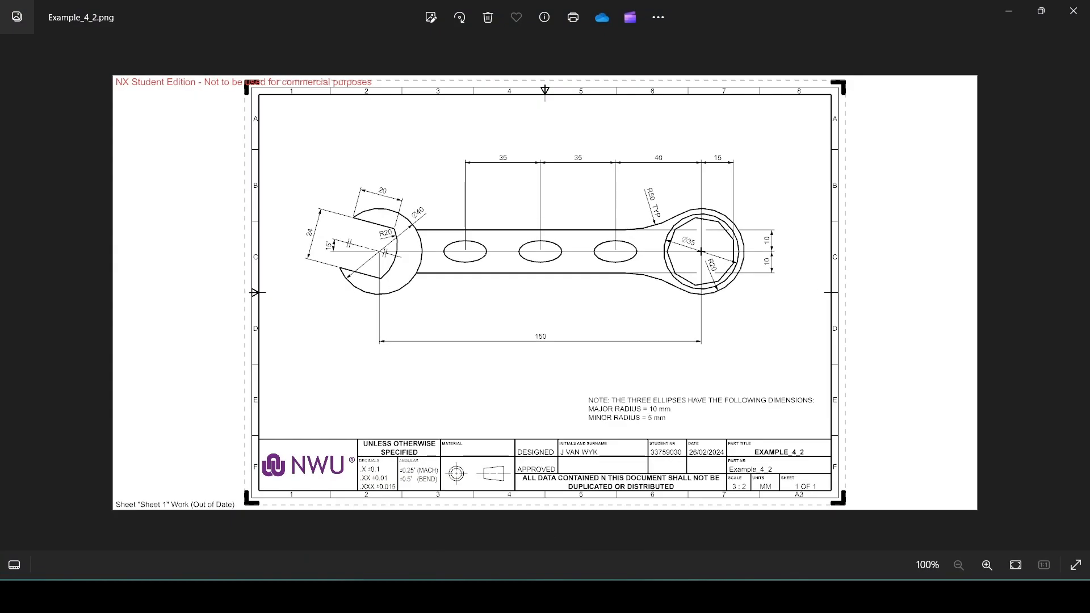
key("alt+Tab")
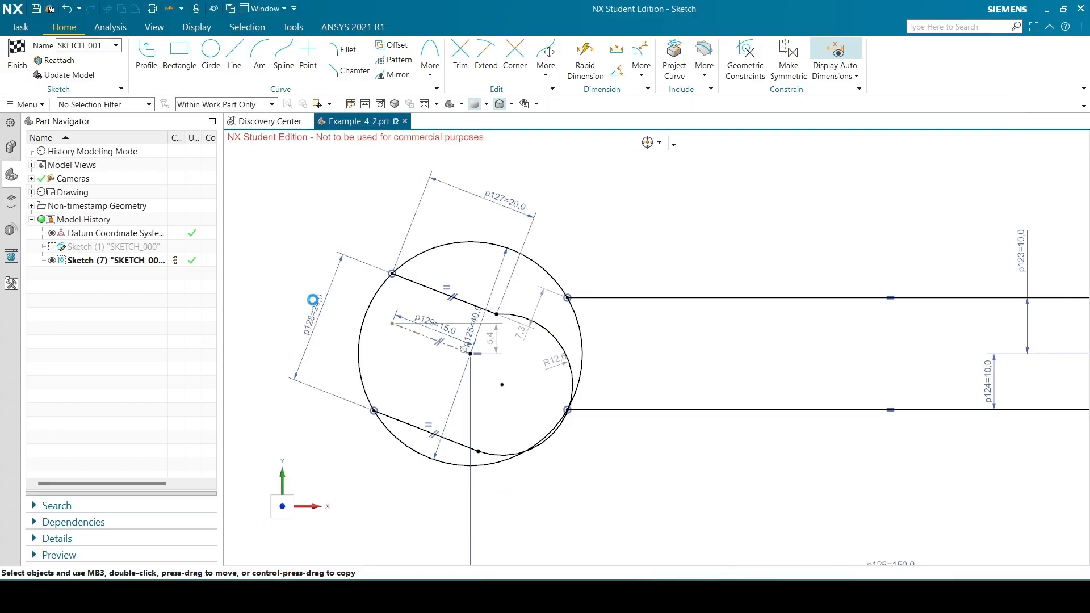
key("d")
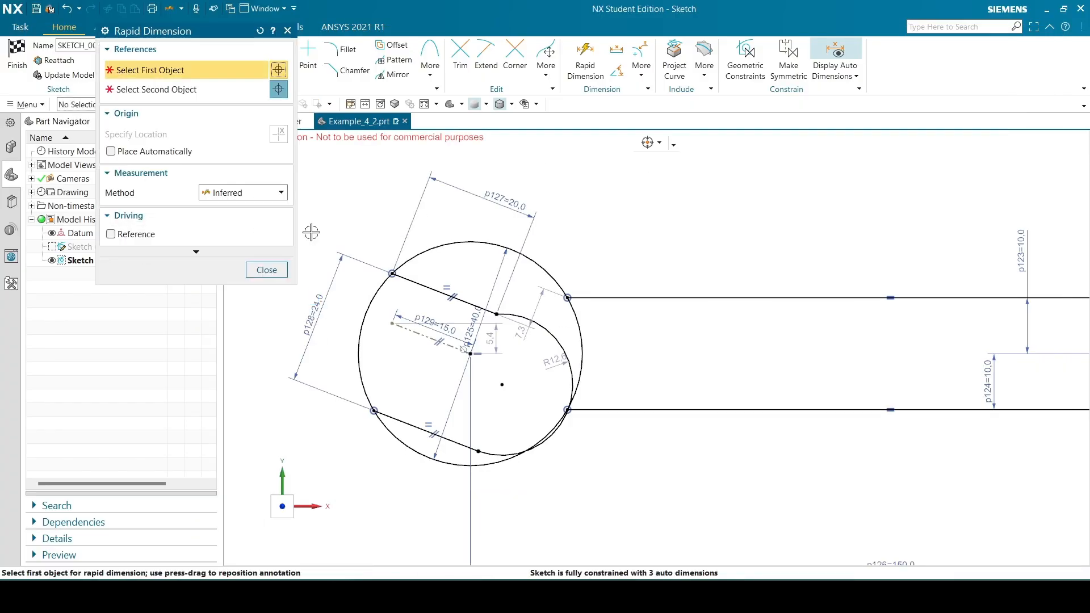
left_click(410, 330)
scroll(345, 331, "down", 2)
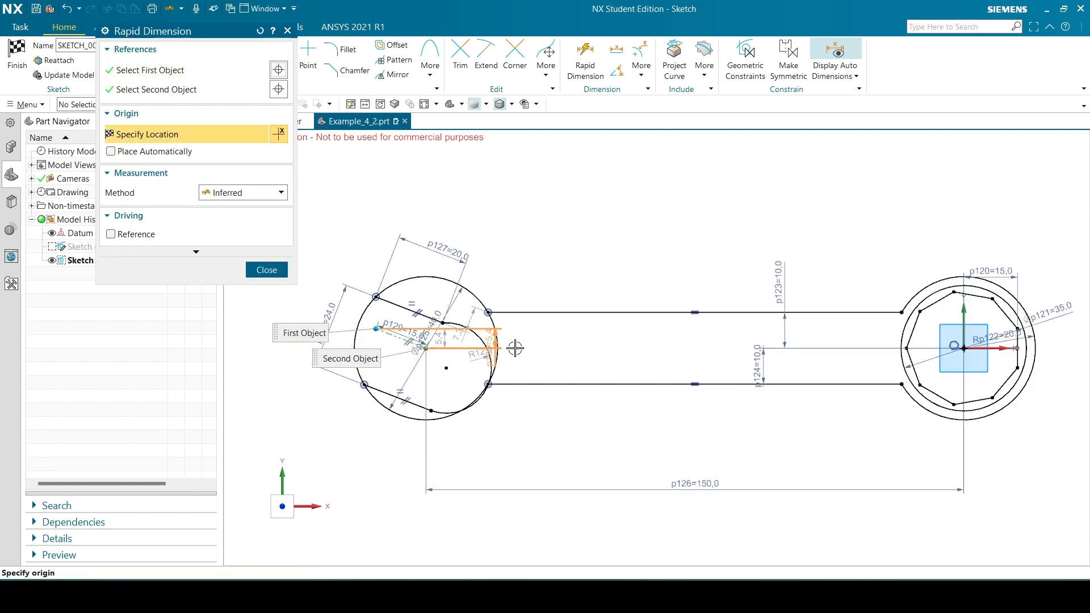
scroll(540, 345, "up", 1)
scroll(670, 338, "down", 1)
scroll(986, 349, "up", 2)
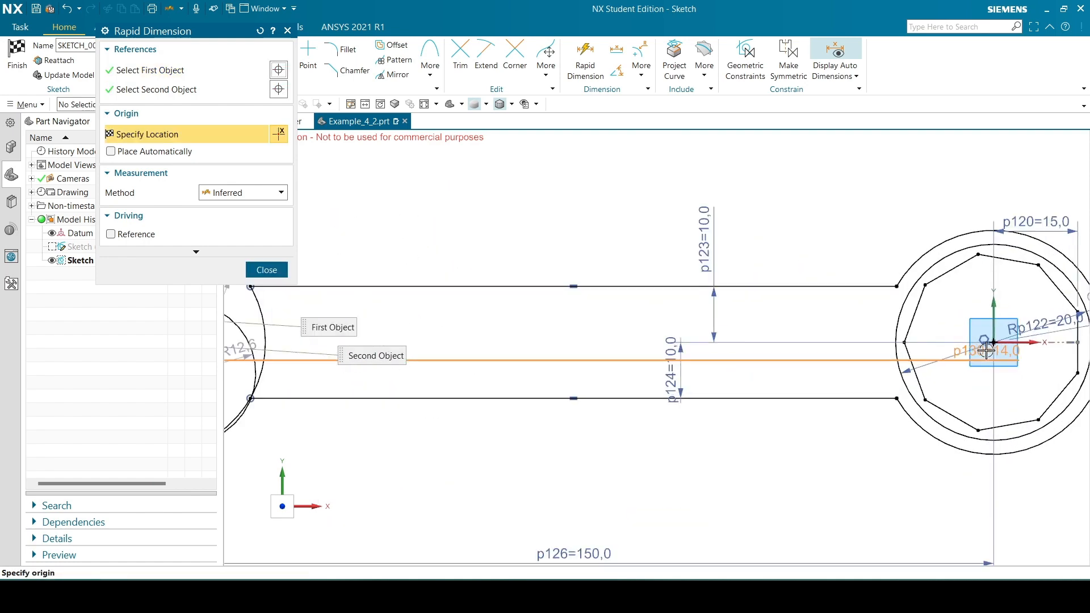
right_click(1031, 339)
left_click(959, 27)
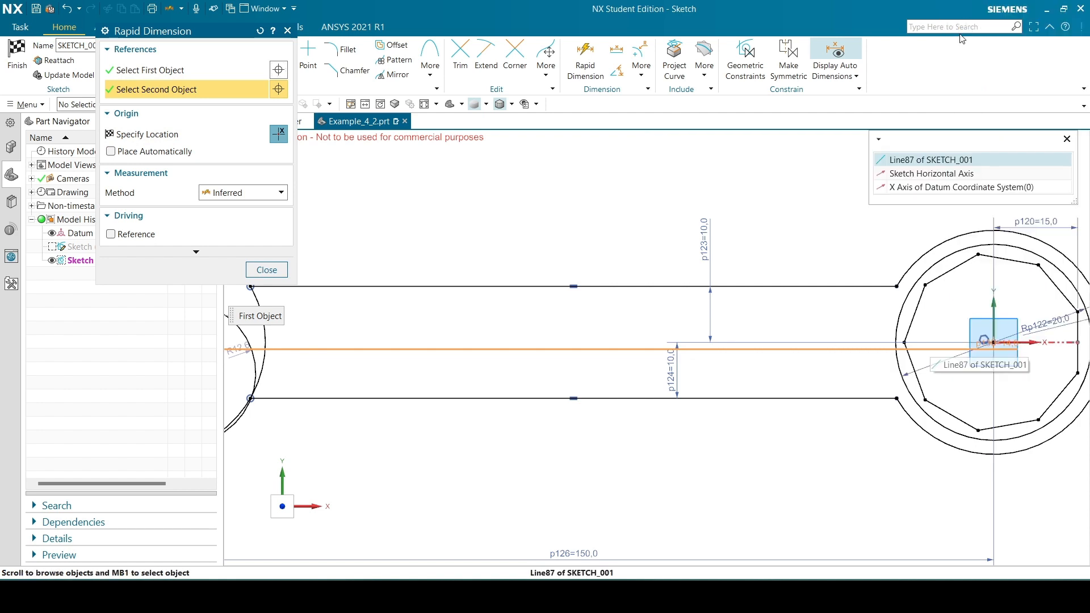
left_click(948, 177)
scroll(721, 313, "down", 3)
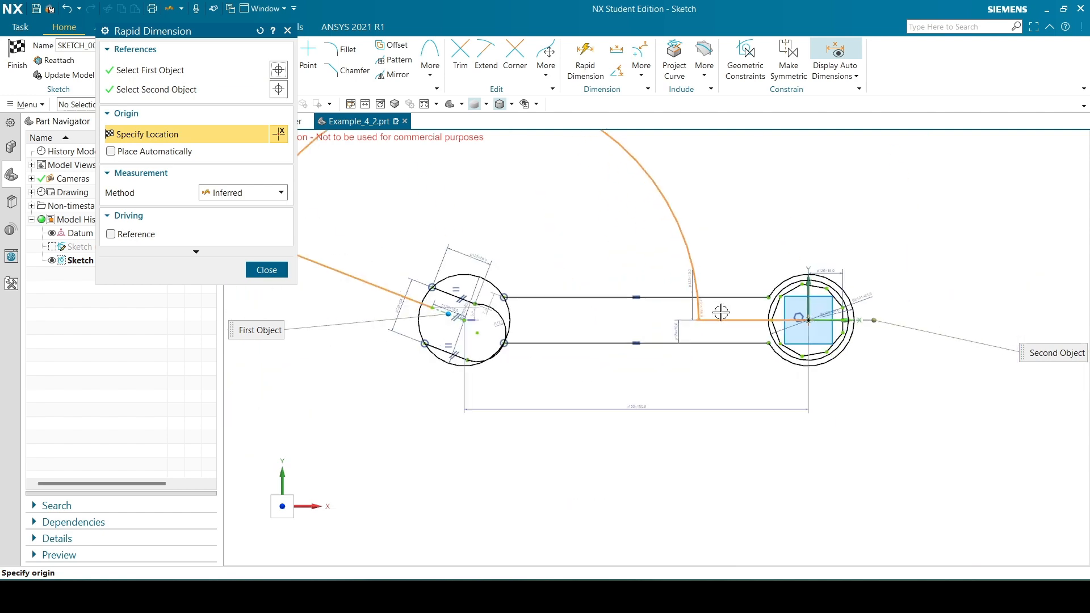
scroll(358, 333, "up", 5)
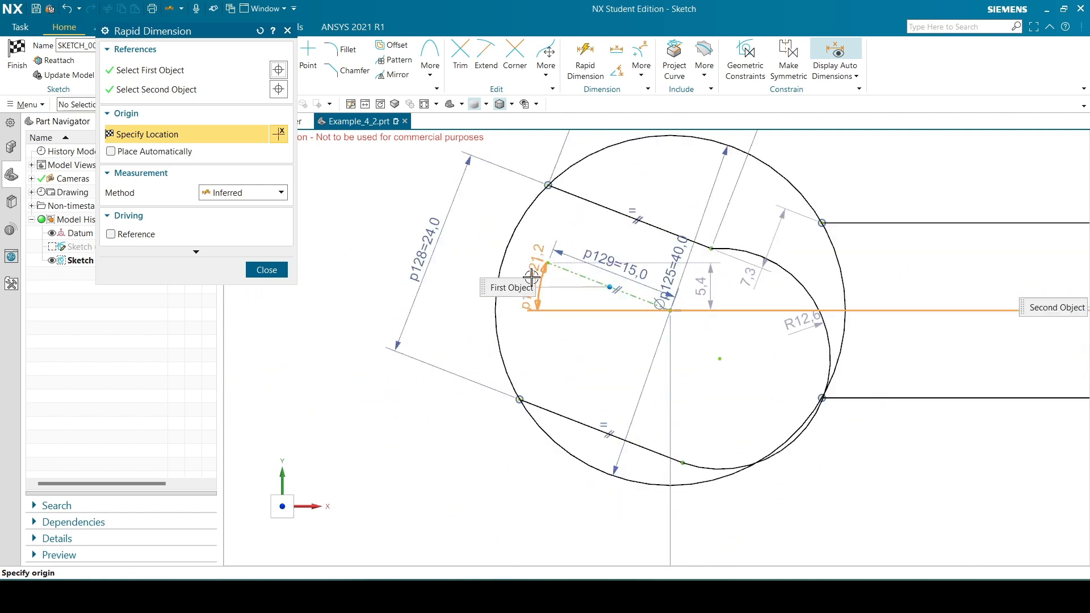
scroll(532, 277, "up", 2)
left_click(516, 284)
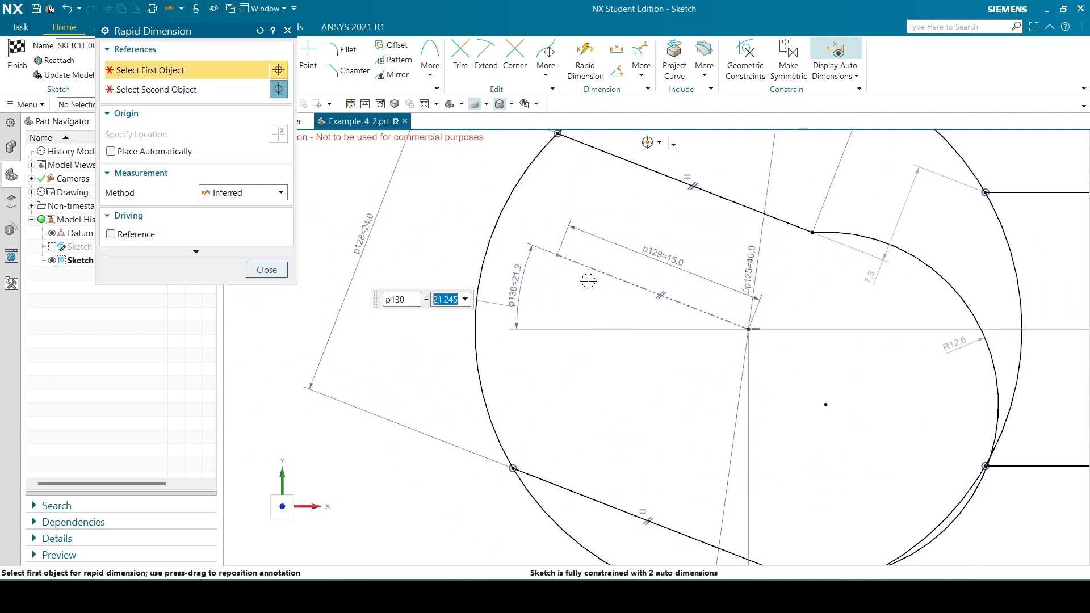
type("15")
key("Return")
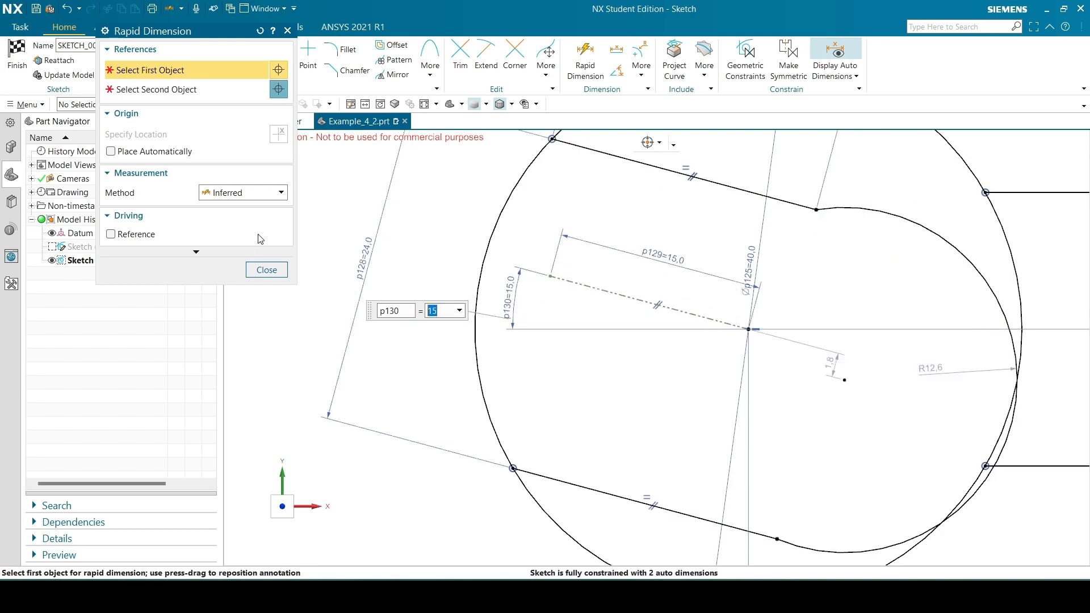
left_click(267, 270)
Nudge the jaw slightly upward by its arc centre and set the jaw arc's radius to 20 mm
scroll(557, 319, "down", 3)
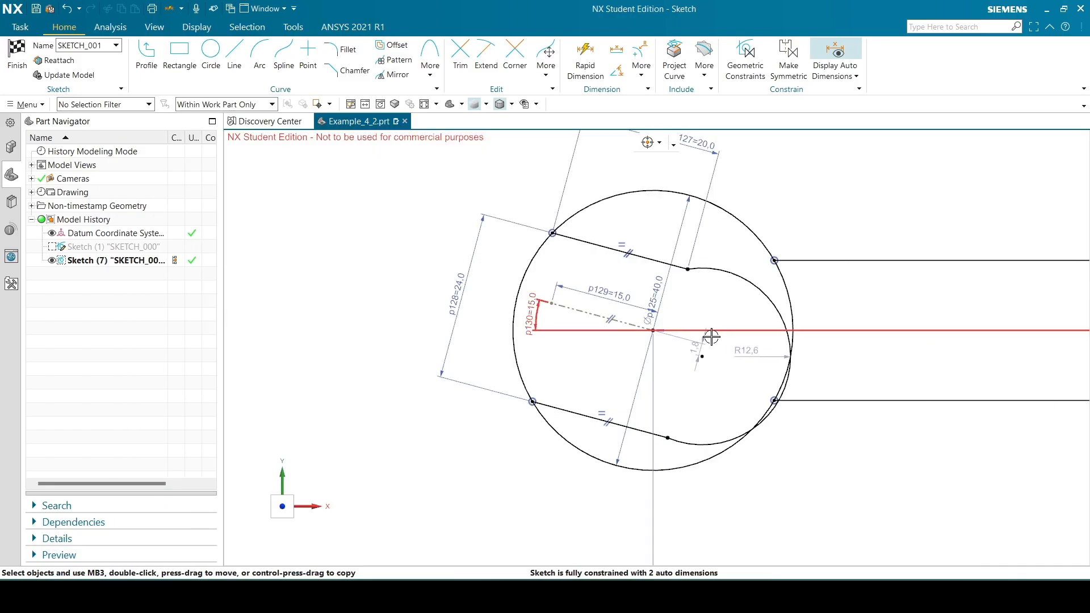
left_click_drag(703, 356, 675, 309)
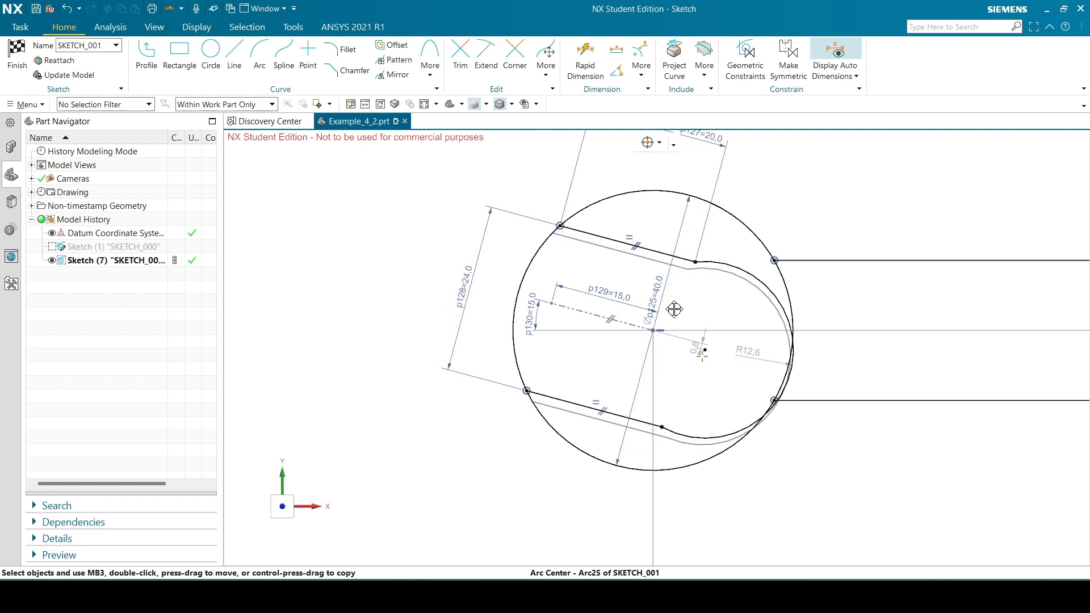
double_click(750, 353)
type("20")
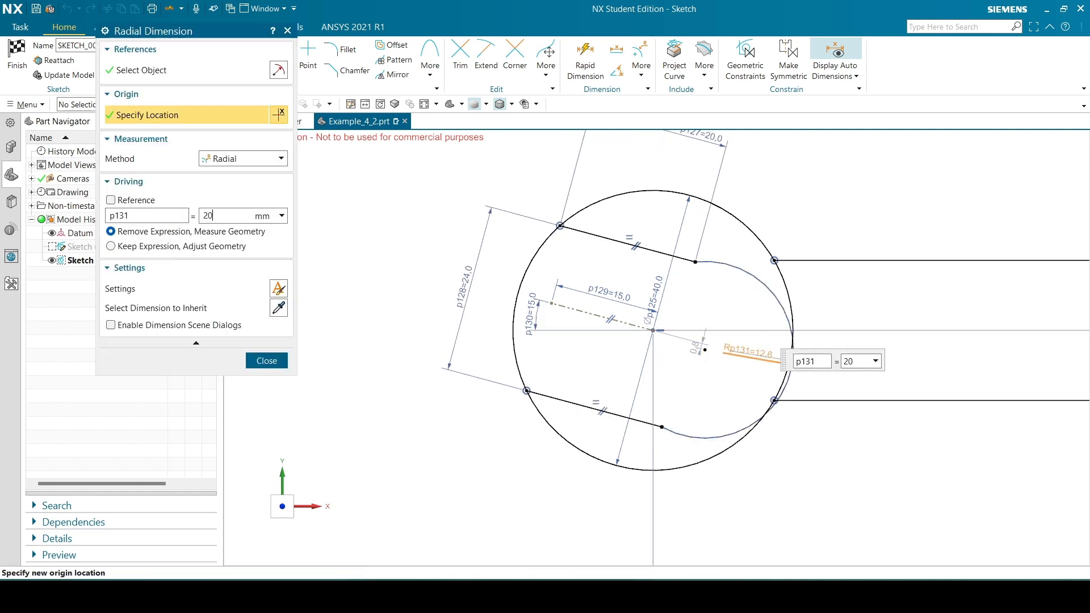
key("Return")
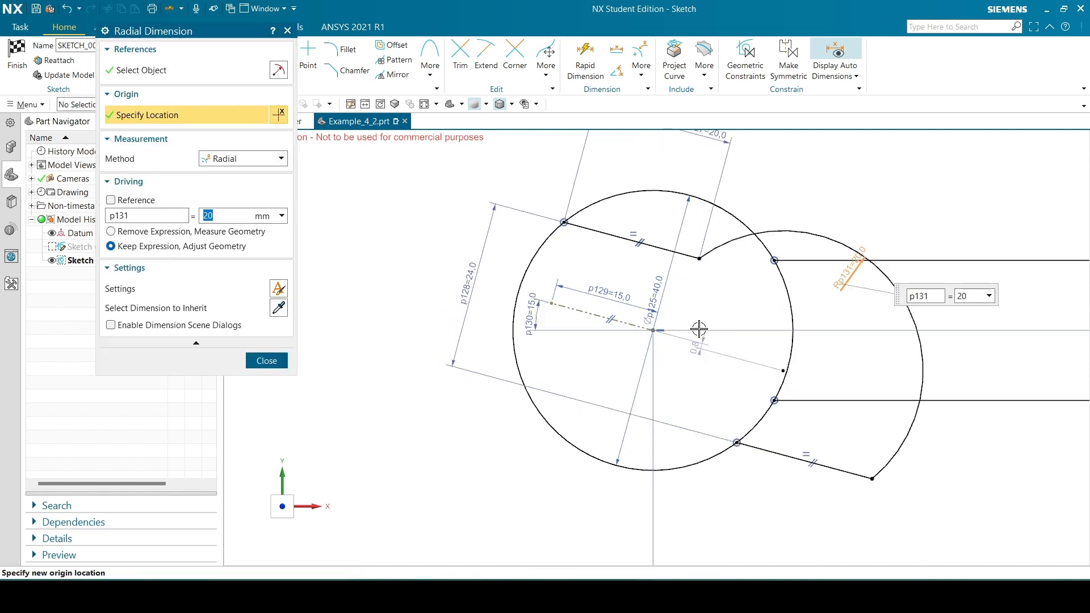
left_click(265, 362)
Move the lower jaw line's outer endpoint back to the open side of the circle, directly below the upper line
mouse_move(737, 441)
left_mouse_down()
mouse_move(652, 433)
mouse_move(530, 361)
mouse_move(531, 376)
left_mouse_up()
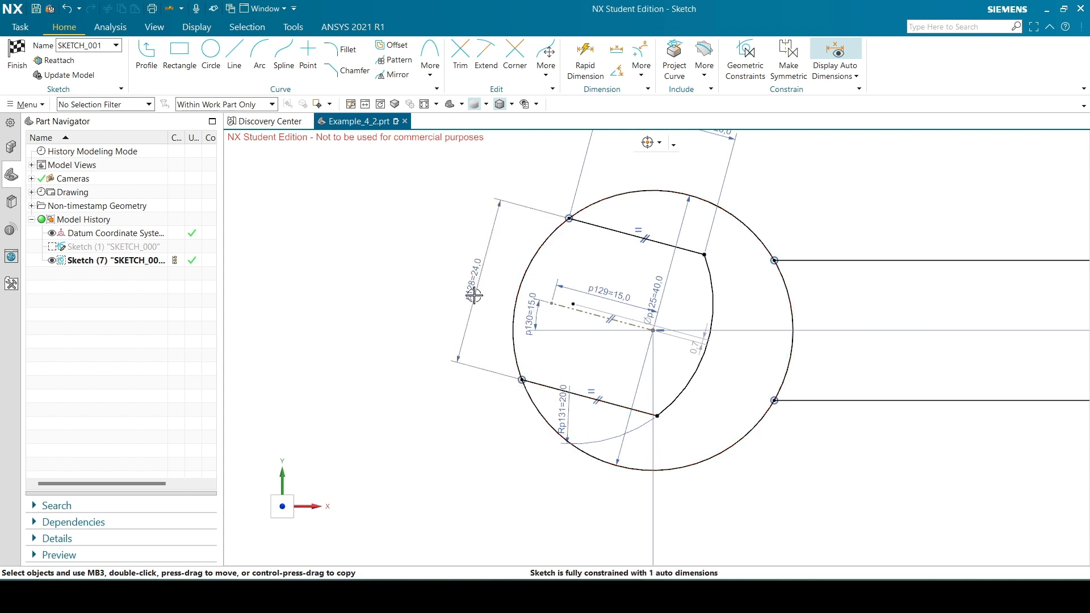
scroll(294, 310, "down", 1)
scroll(585, 327, "up", 1)
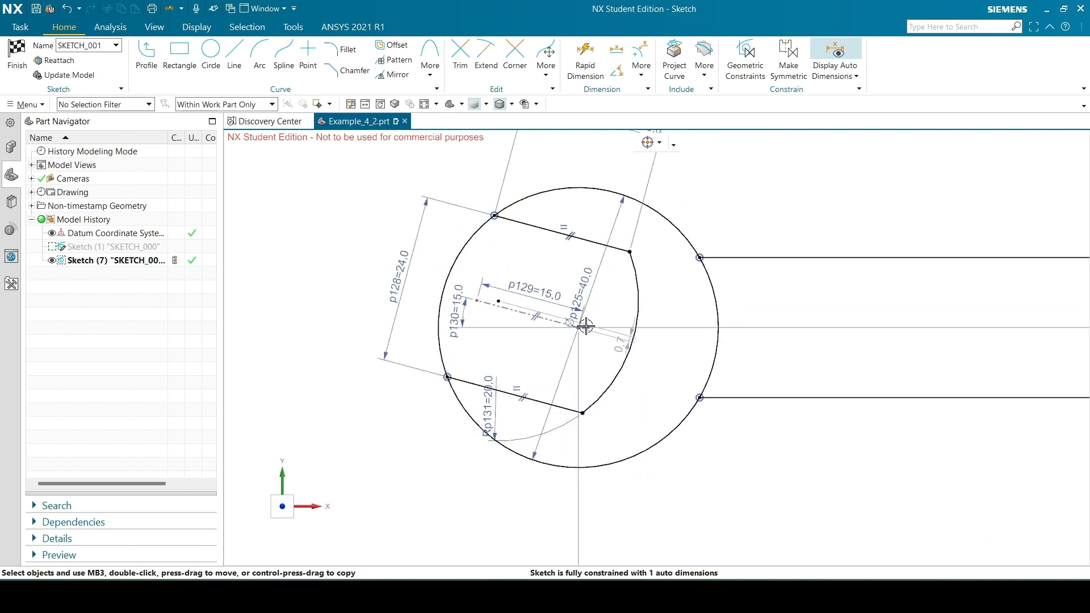
Reposition the jaw arc's radius, the circle's diameter and the reference line's length dimensions clear of the jaw geometry
mouse_move(485, 405)
left_mouse_down()
mouse_move(433, 366)
mouse_move(473, 316)
mouse_move(592, 279)
mouse_move(619, 308)
mouse_move(658, 295)
left_mouse_up()
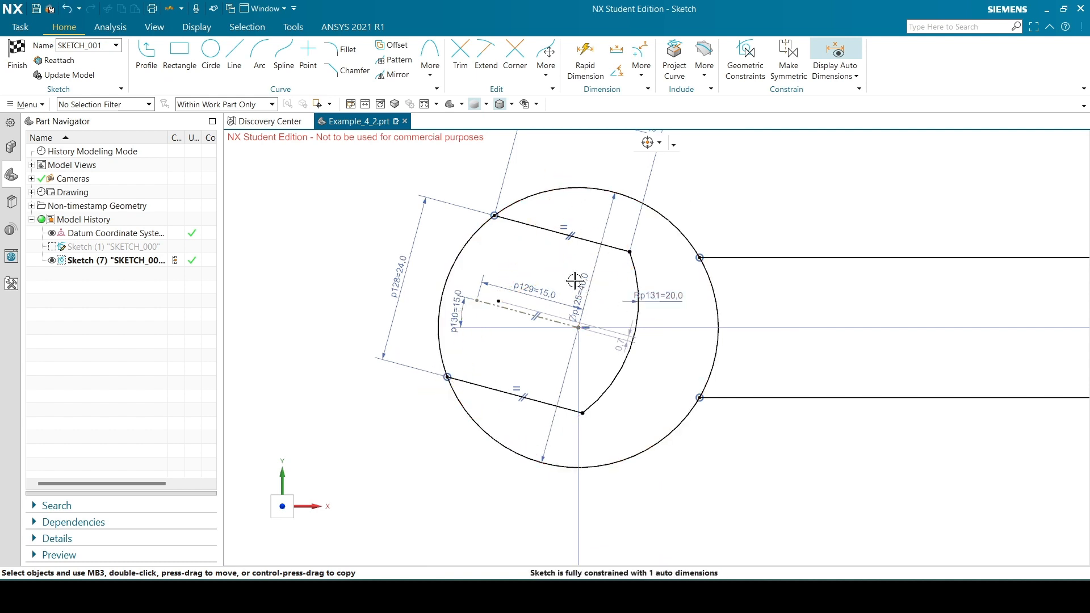
left_click_drag(585, 244, 670, 260)
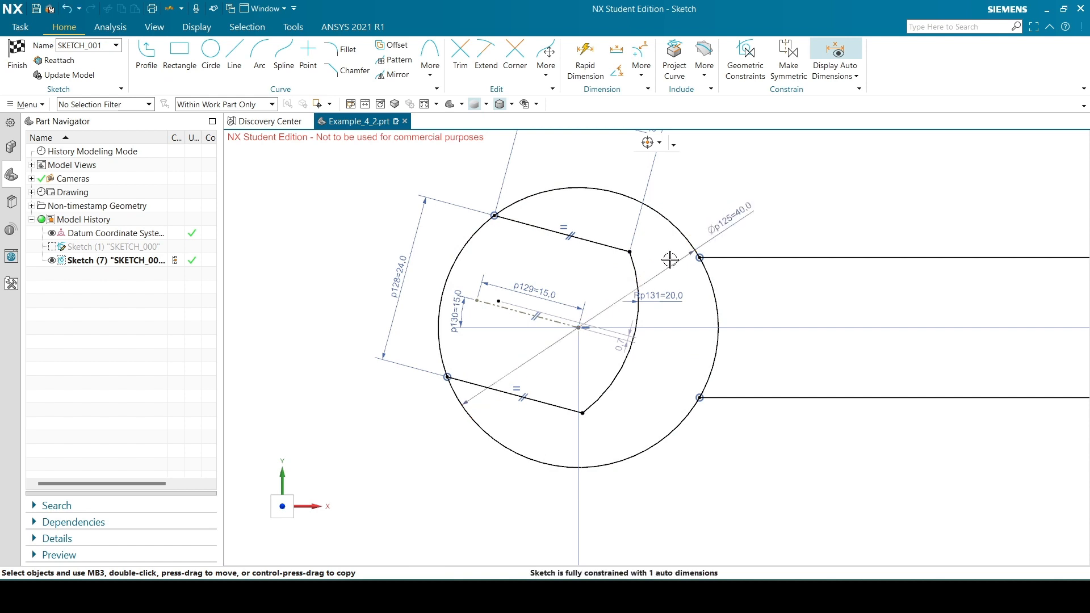
mouse_move(533, 291)
left_mouse_down()
mouse_move(550, 271)
mouse_move(500, 562)
left_mouse_up()
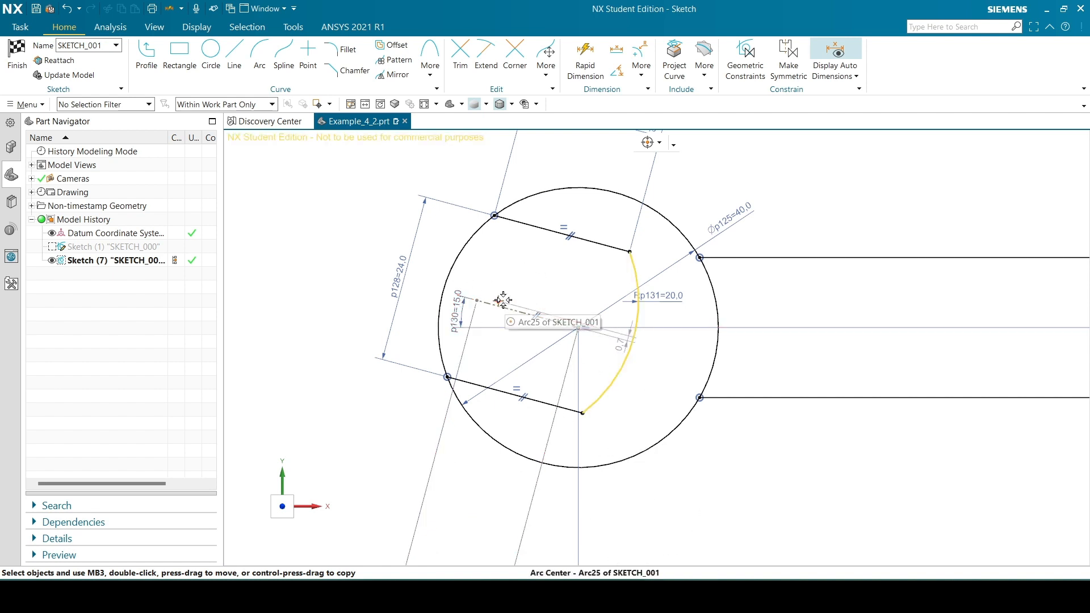
Test-move the jaw by its arc centre and constrain that centre to lie on the angled reference line
left_click_drag(501, 301, 504, 291)
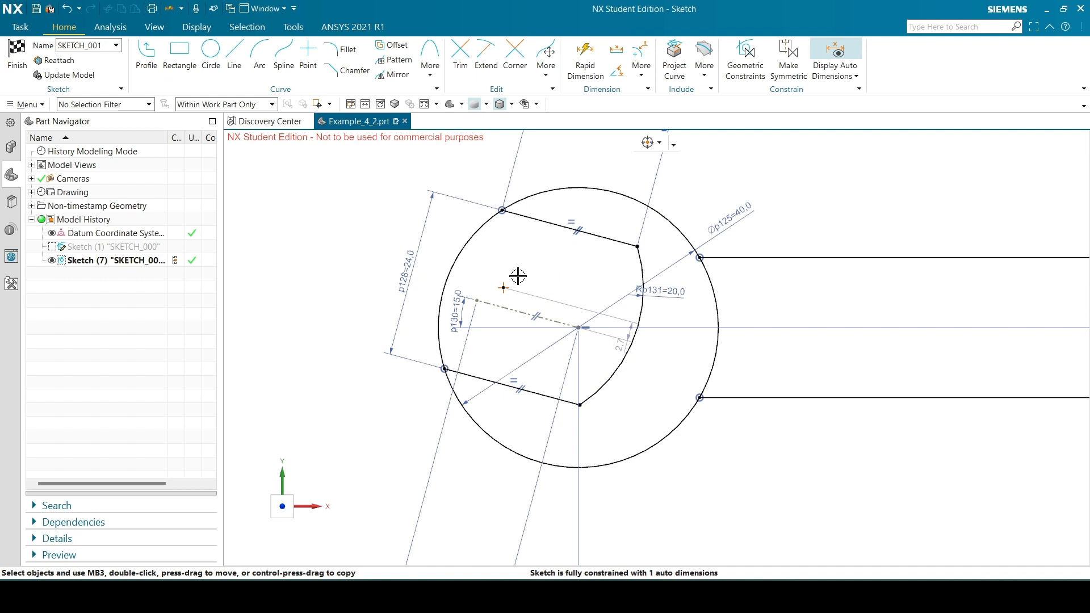
left_click_drag(504, 287, 529, 285)
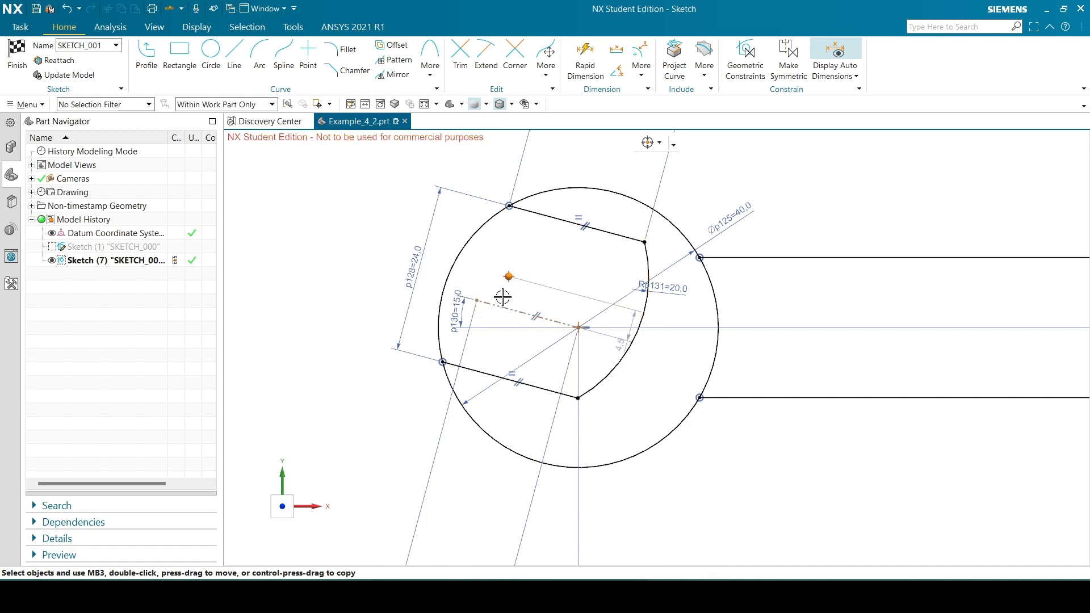
left_click(514, 310)
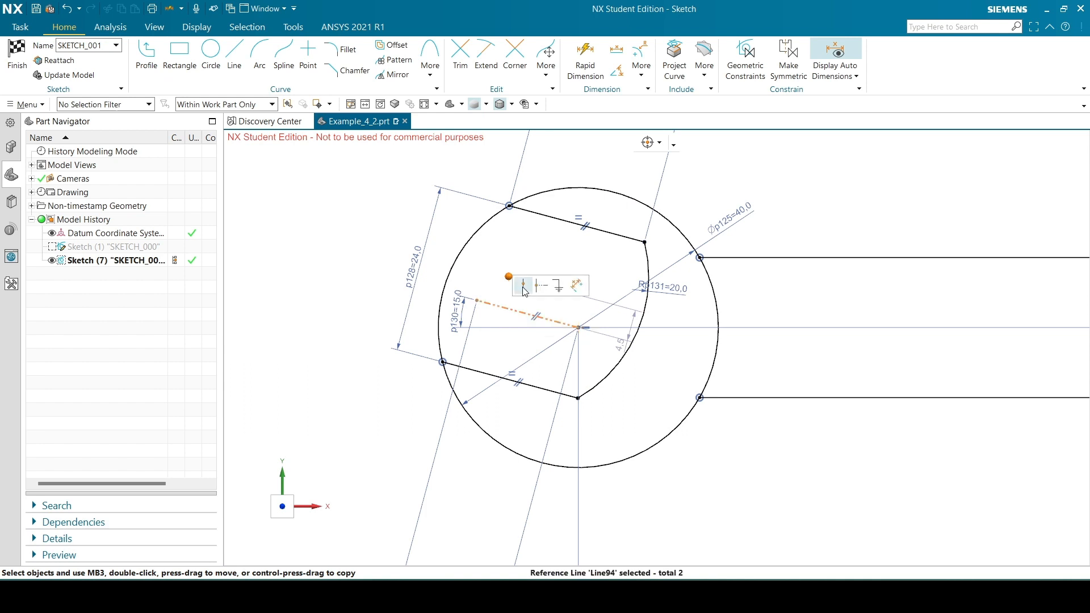
left_click(523, 289)
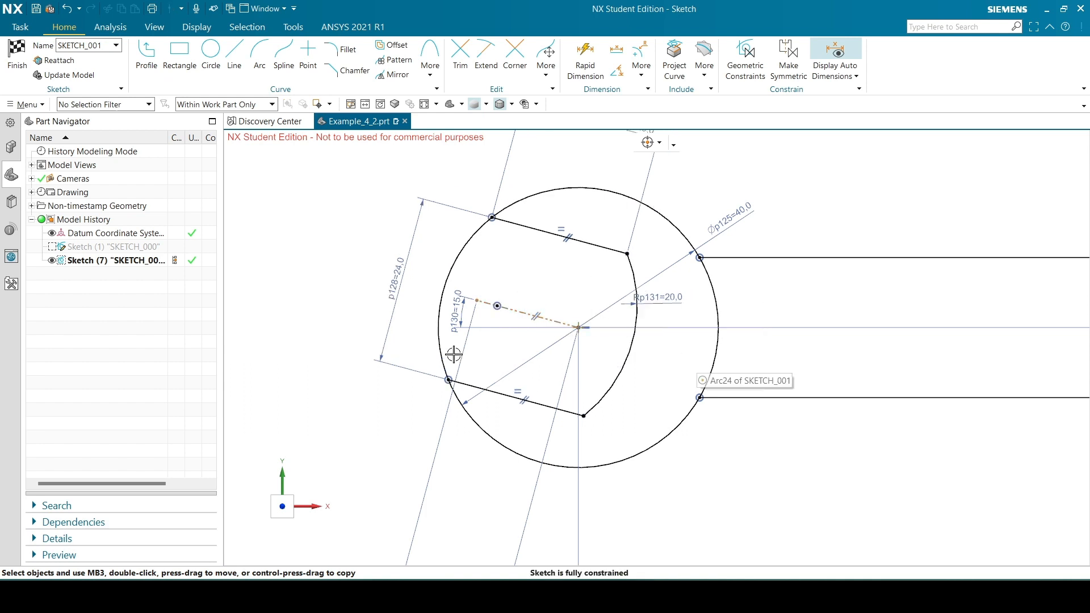
Examine the constrained jaw and the whole wrench profile, and compare the jaw opening with the Example_4_2 reference drawing
scroll(454, 354, "down", 1)
scroll(417, 380, "down", 2)
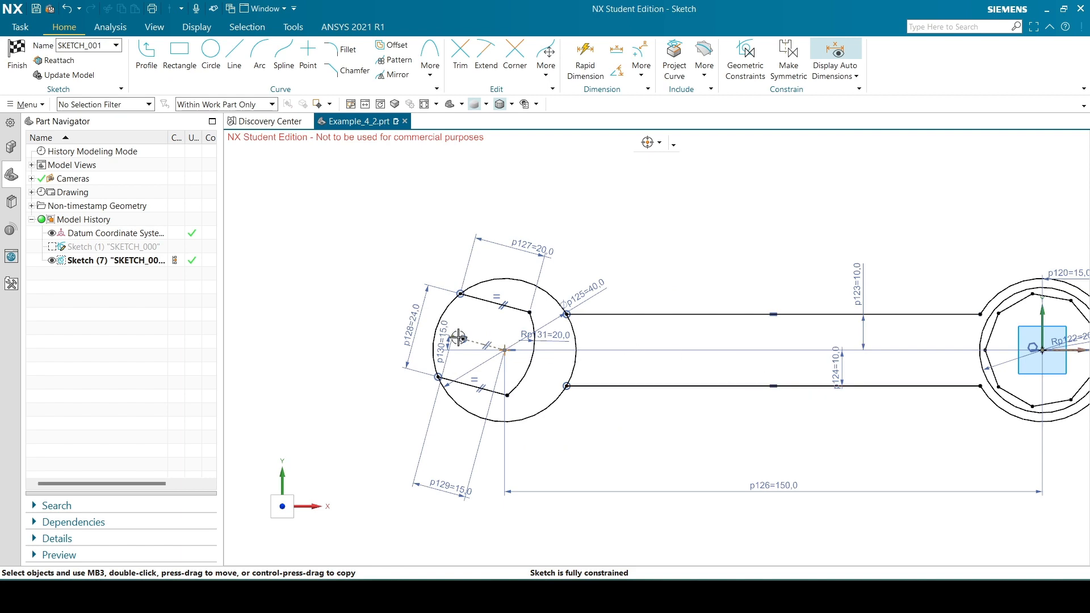
scroll(459, 338, "down", 1)
scroll(857, 398, "up", 2)
scroll(904, 421, "down", 1)
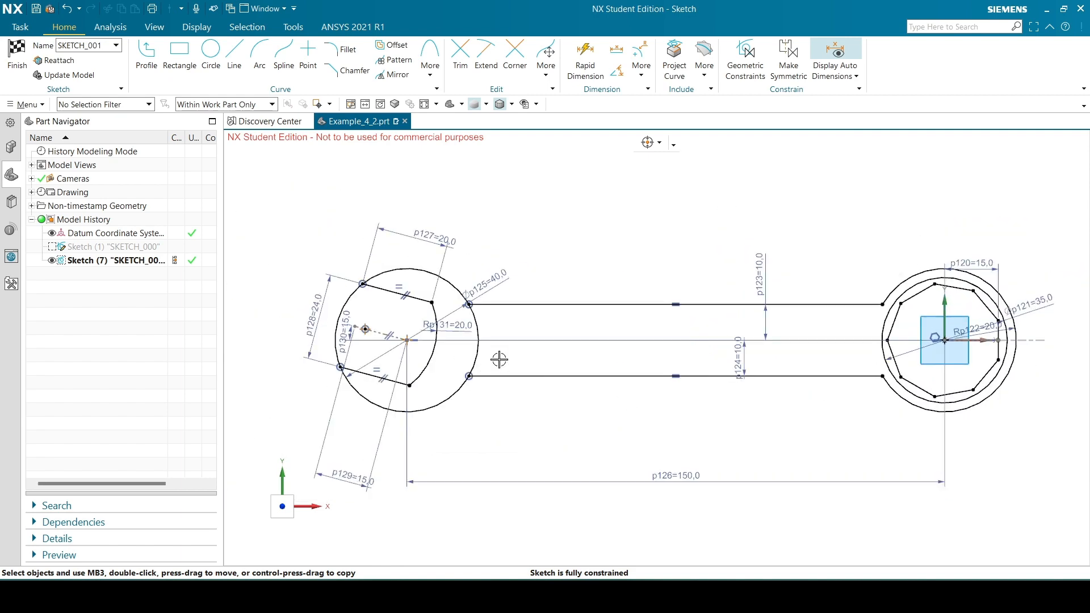
scroll(388, 284, "up", 3)
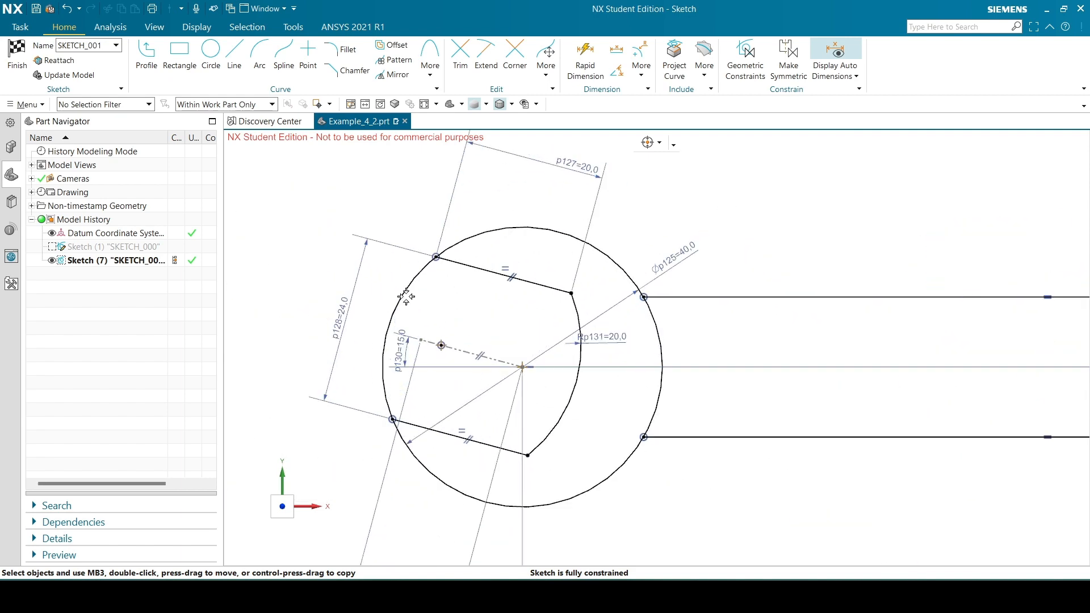
scroll(465, 238, "down", 1)
scroll(407, 317, "up", 1)
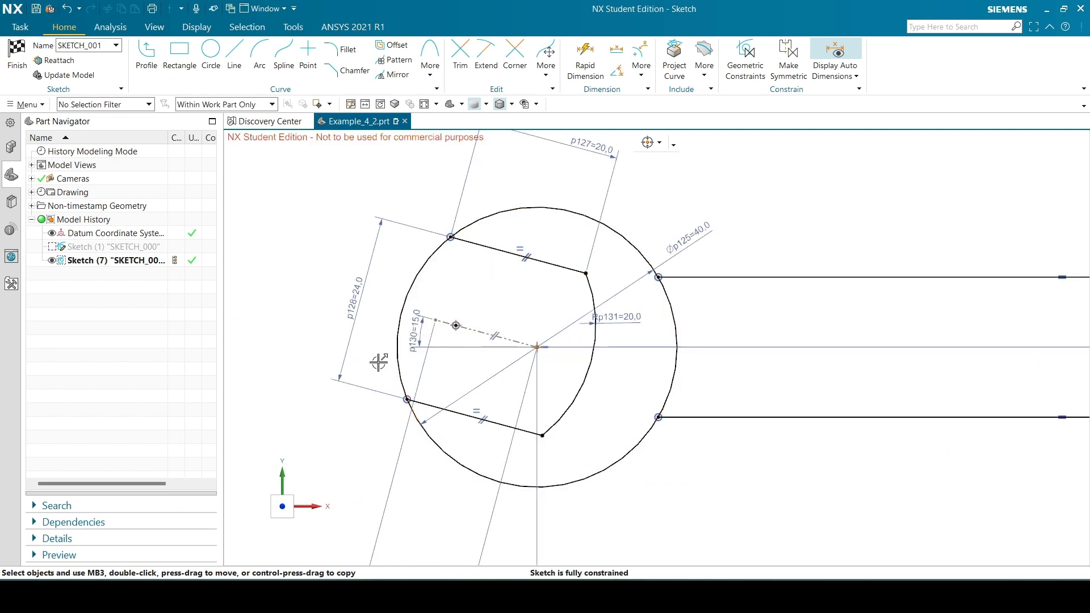
left_click(588, 595)
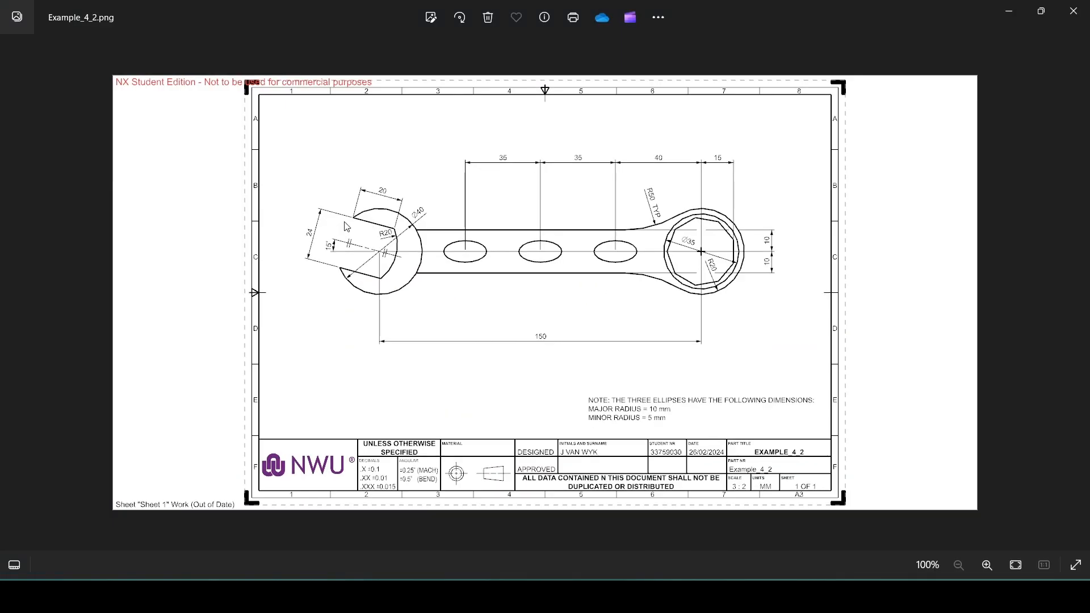
left_click(587, 595)
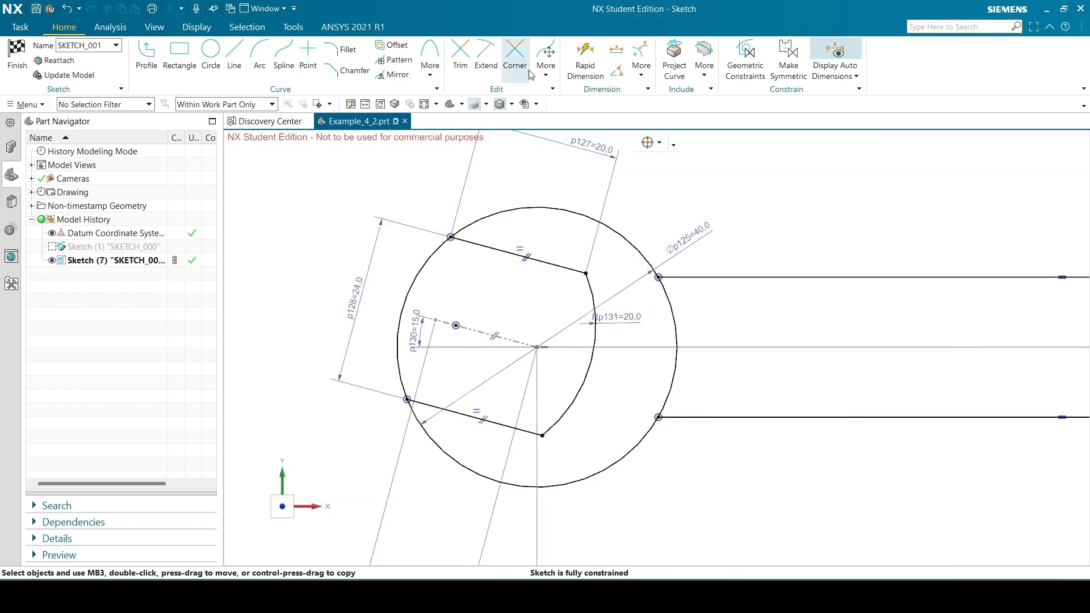
Trim away the part of the 40 mm circle that spans the open end between the two jaw lines
left_click(471, 52)
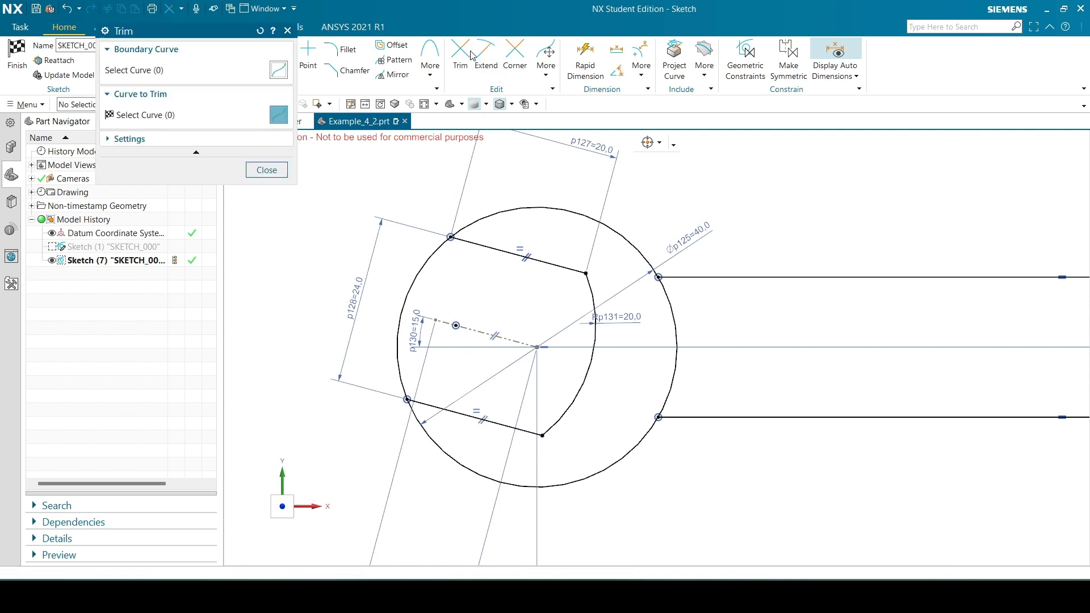
left_click(432, 250)
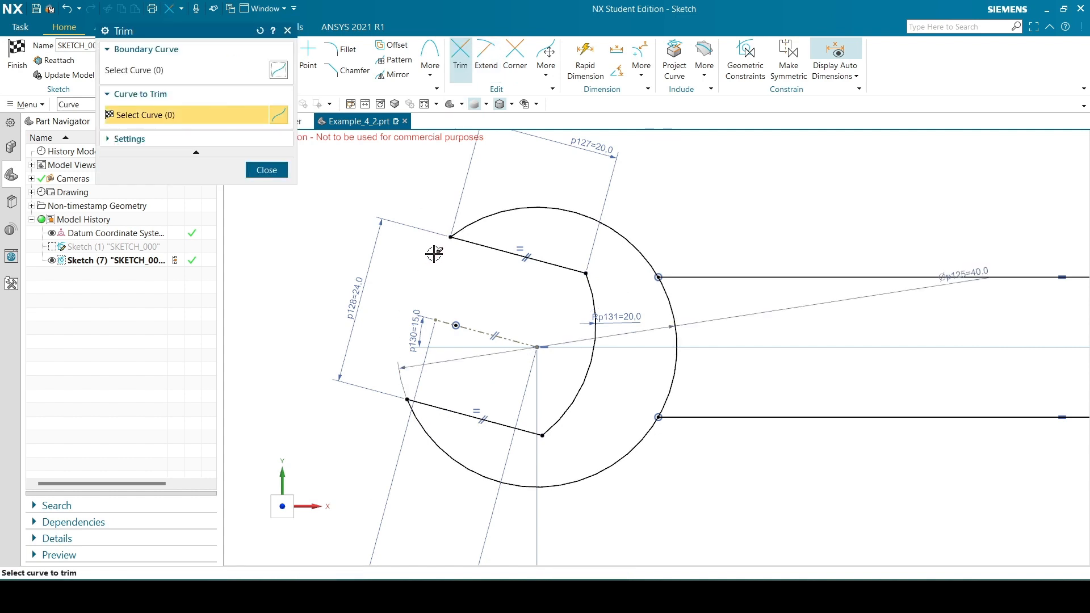
left_click(266, 170)
Check the whole profile against the reference drawing for the three handle ellipses and look up the Ellipse command
scroll(428, 338, "down", 3)
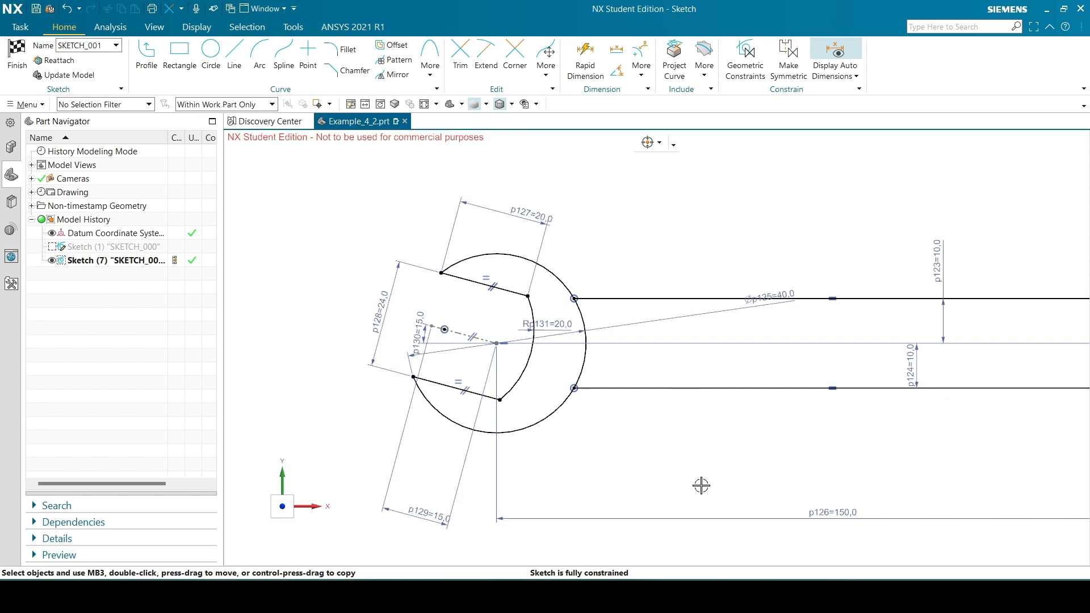
scroll(531, 453, "down", 1)
scroll(393, 321, "down", 1)
scroll(971, 481, "up", 1)
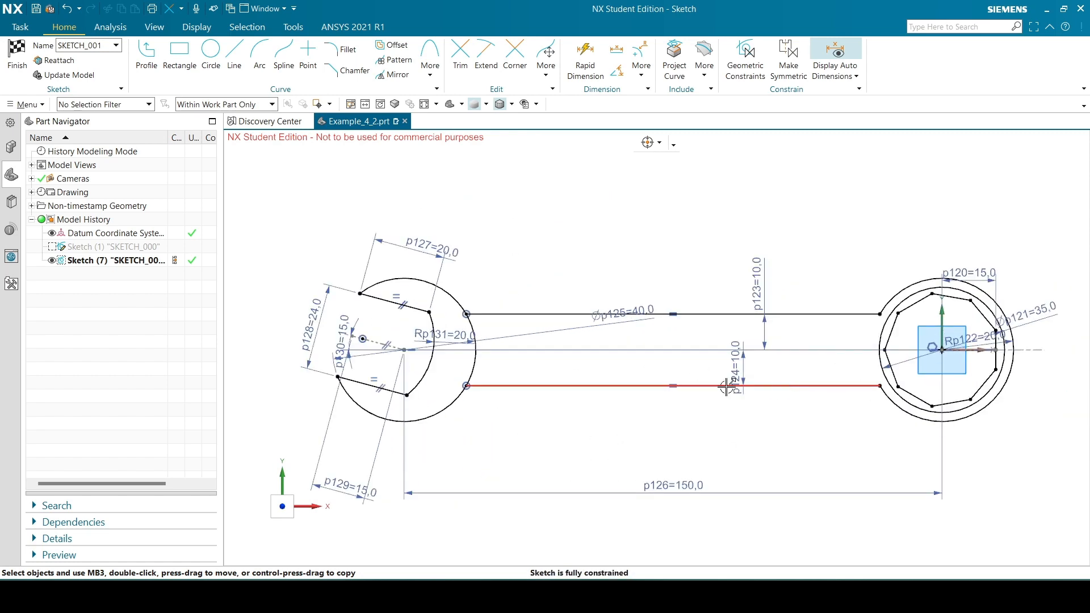
left_click(618, 596)
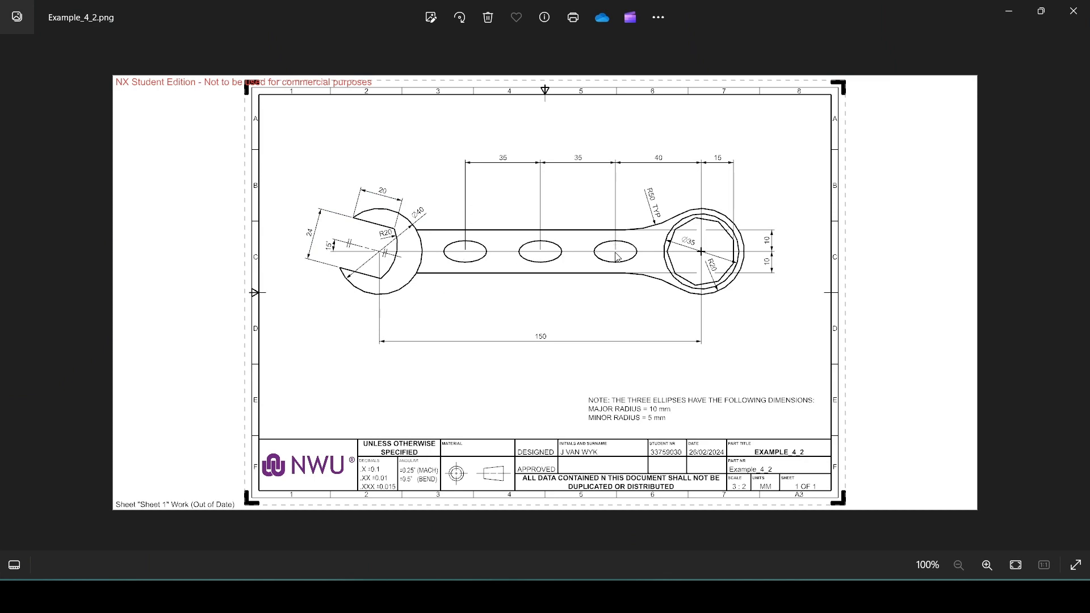
left_click(617, 596)
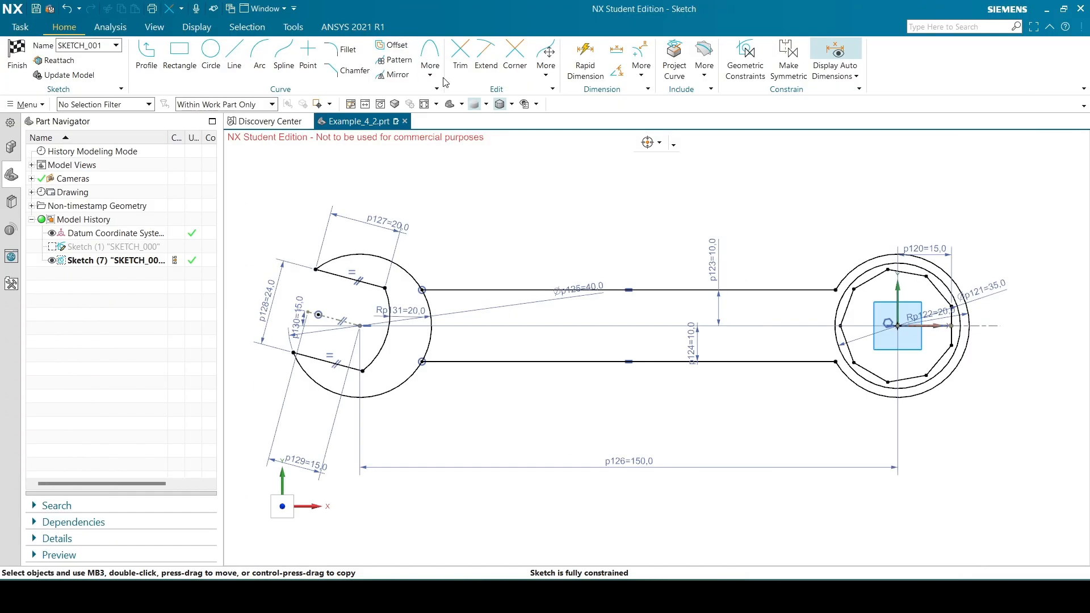
left_click(431, 71)
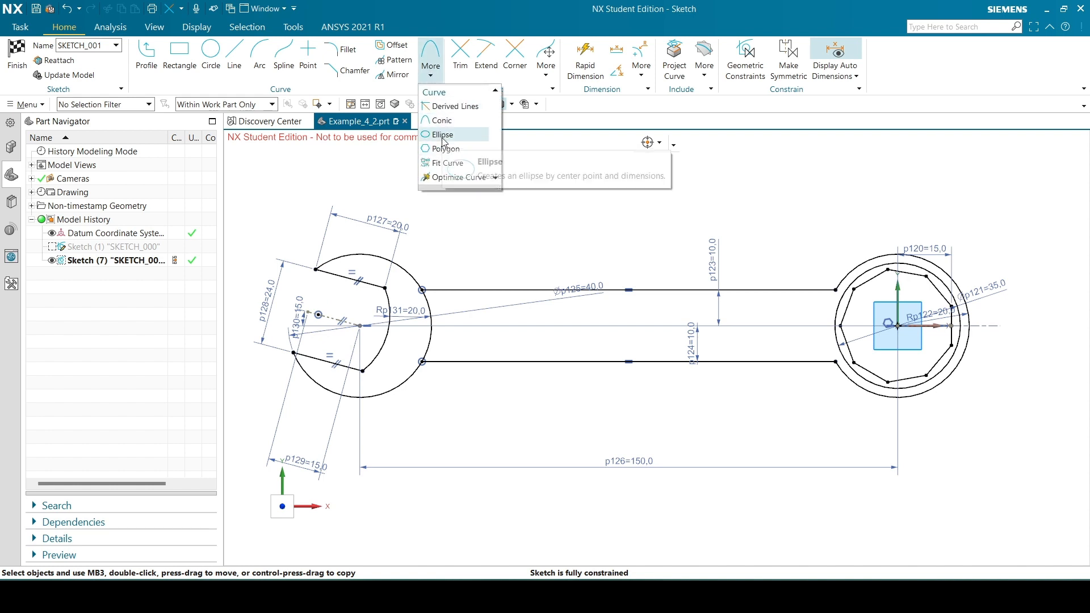
left_click(577, 207)
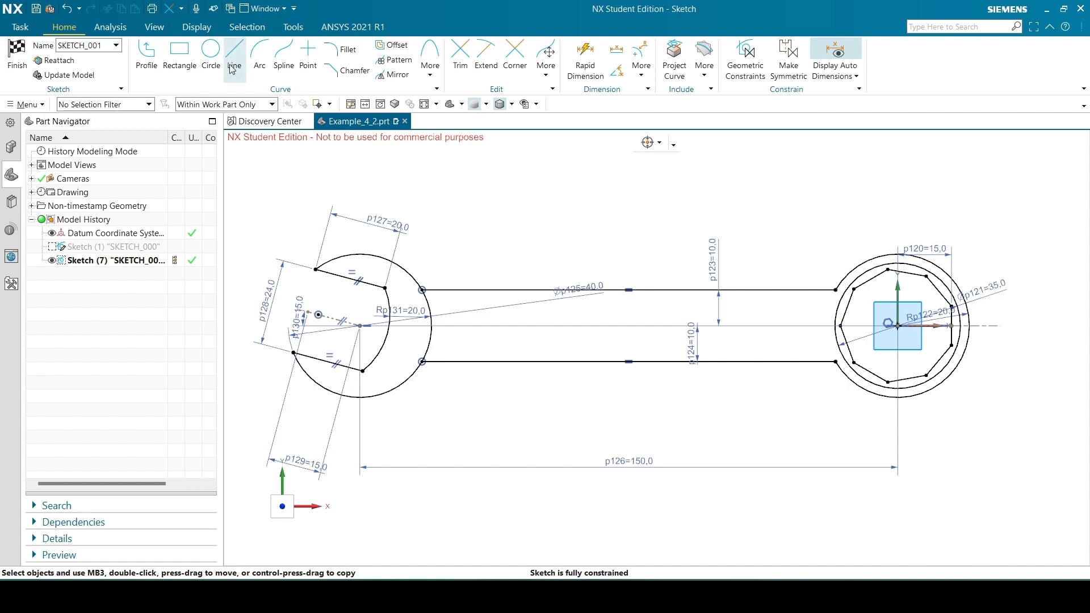
Place a sketch point between the handle lines near the ring end, about 7.6 mm below the upper line
left_click(307, 52)
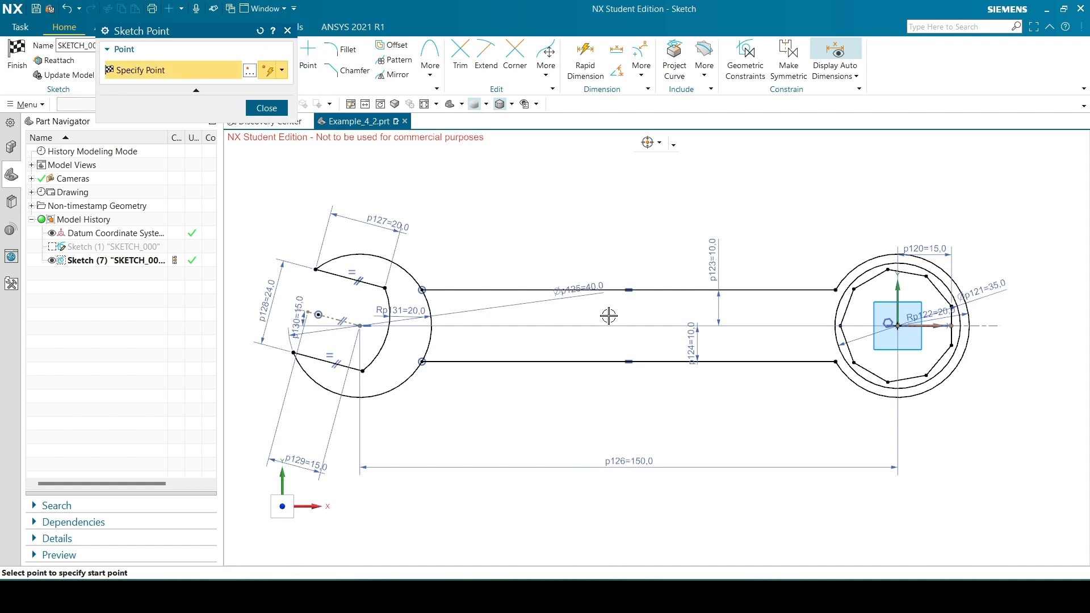
left_click(771, 318)
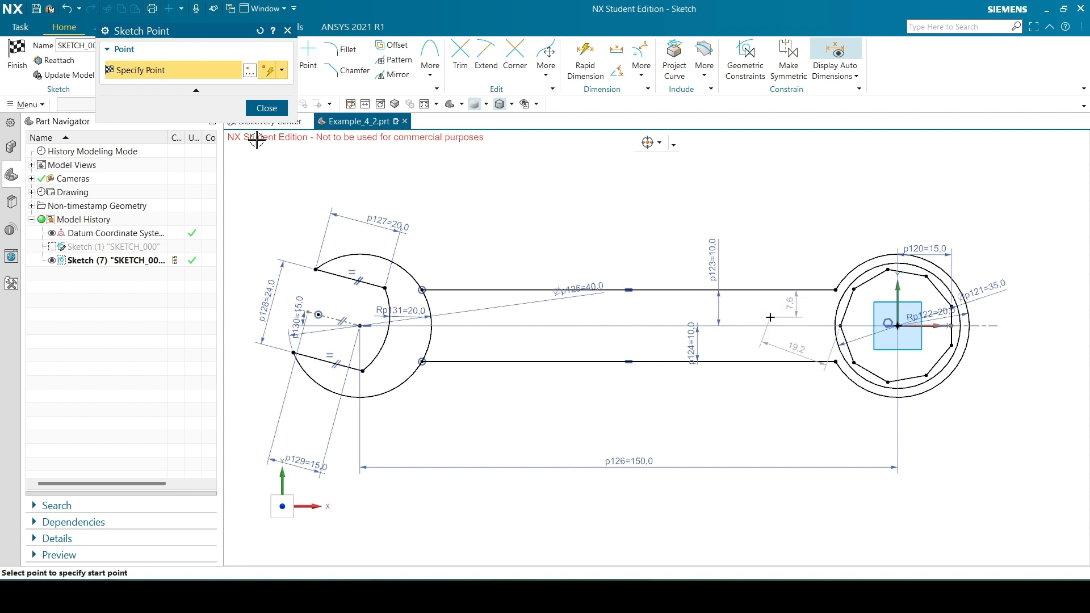
left_click(266, 108)
scroll(729, 336, "down", 1)
scroll(859, 364, "up", 1)
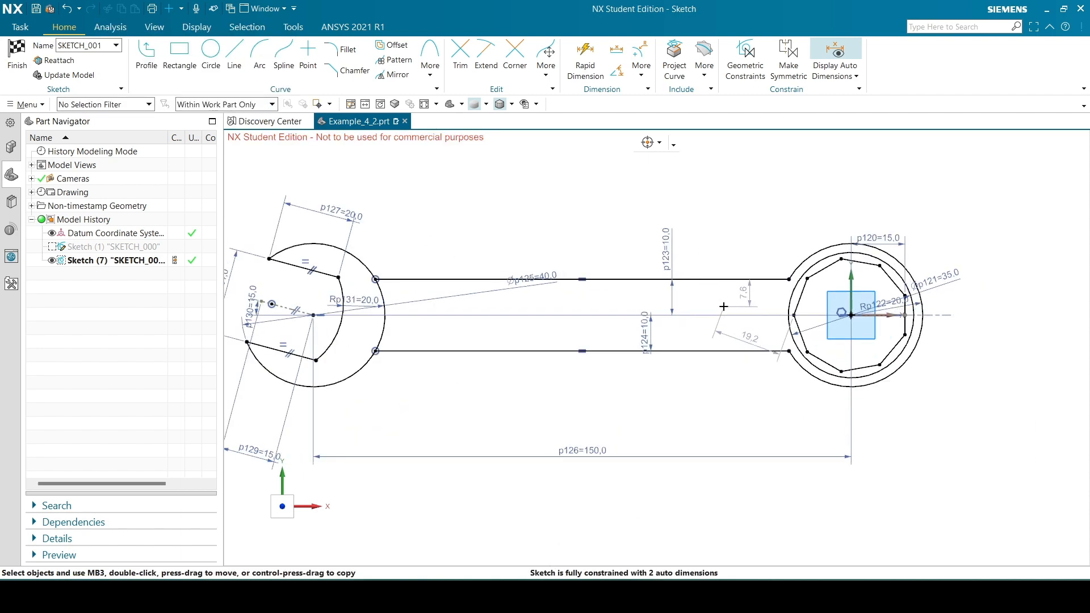
Check the ellipse spacing in the reference drawing and dimension the point 40 mm horizontally from the ring's centre
key("alt+Tab")
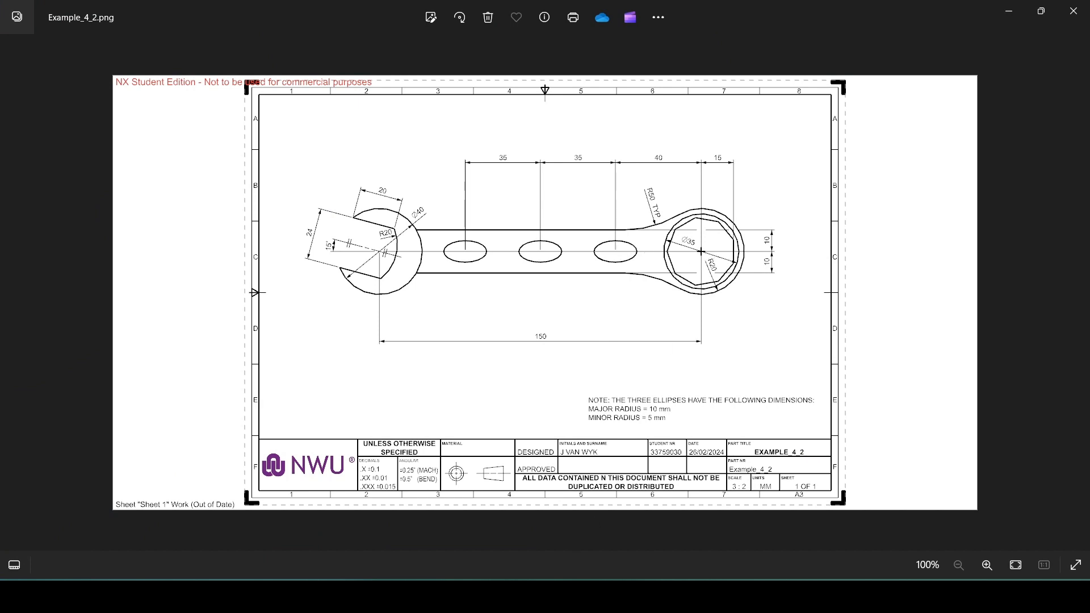
key("alt+Tab")
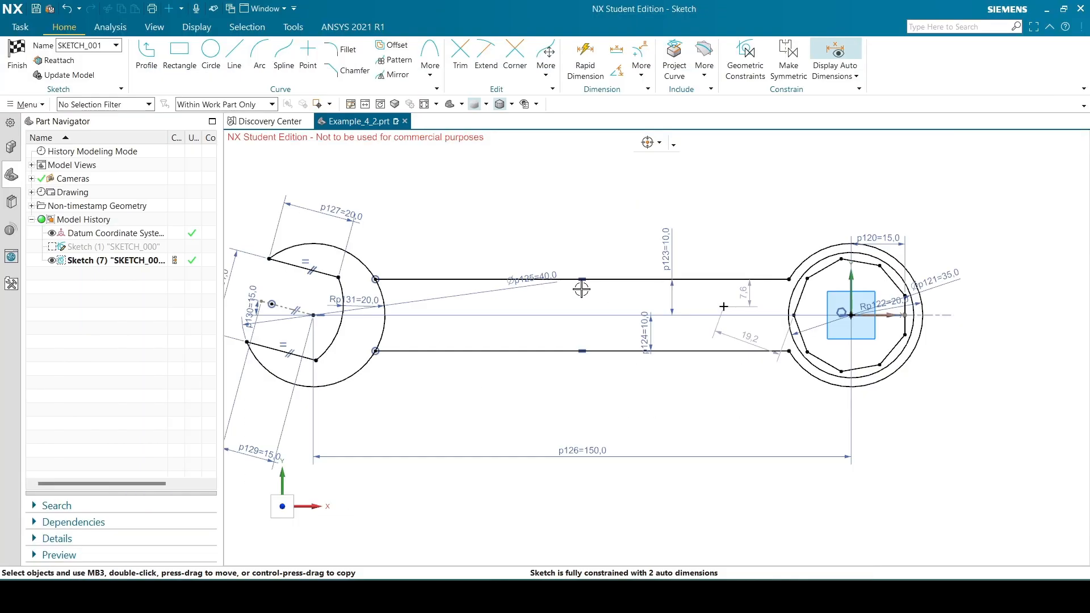
key("d")
left_click(723, 307)
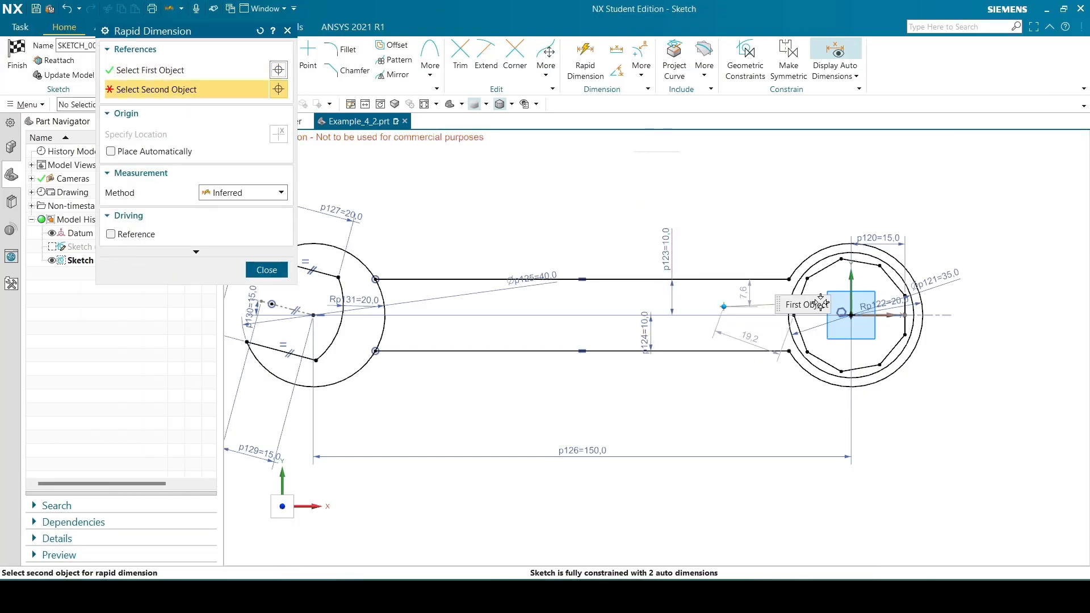
left_click(852, 315)
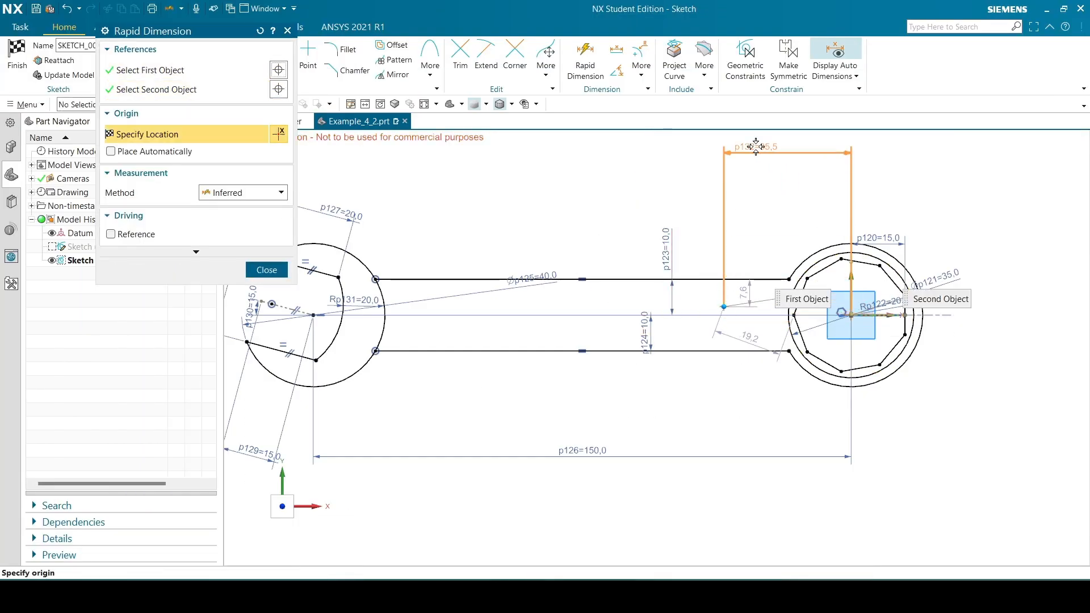
left_click(806, 152)
type("40")
key("Return")
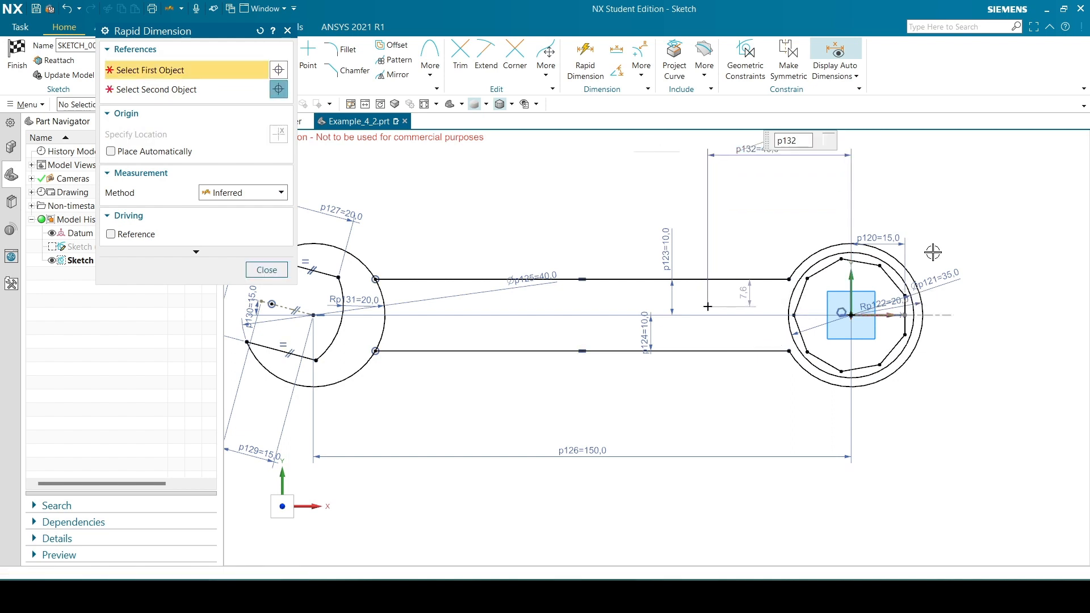
left_click(266, 270)
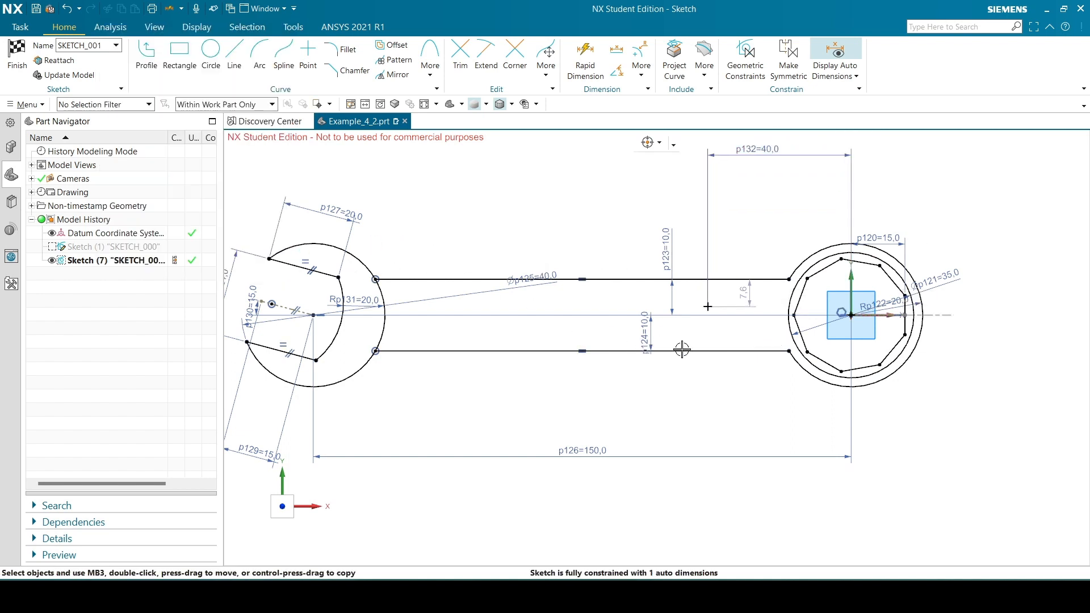
Align the point horizontally with the sketch origin and move its 40 mm dimension closer to the handle
left_click(709, 306)
right_click(858, 316)
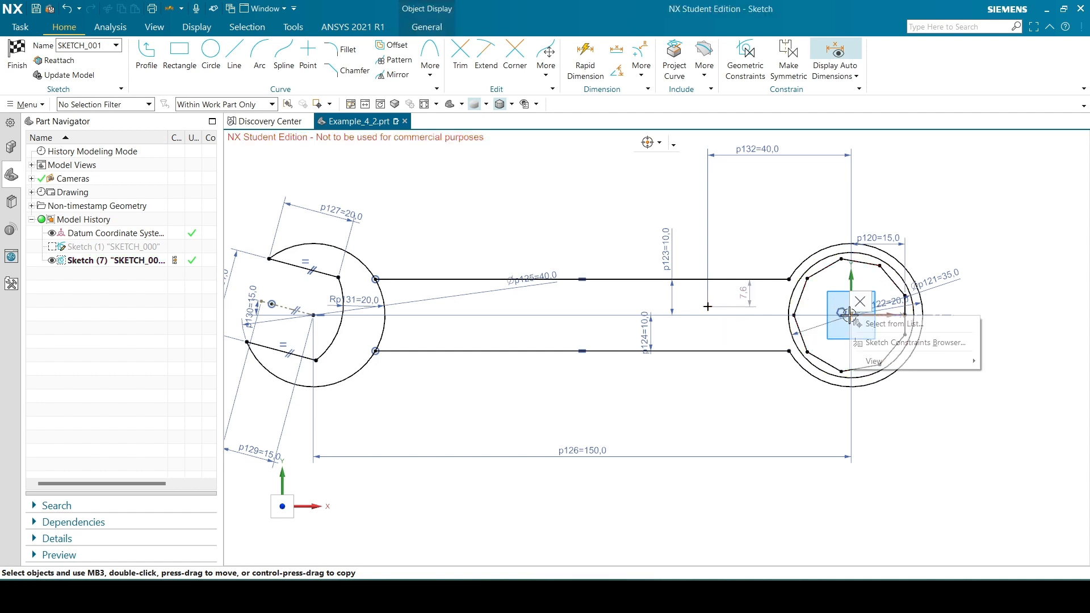
left_click(855, 318)
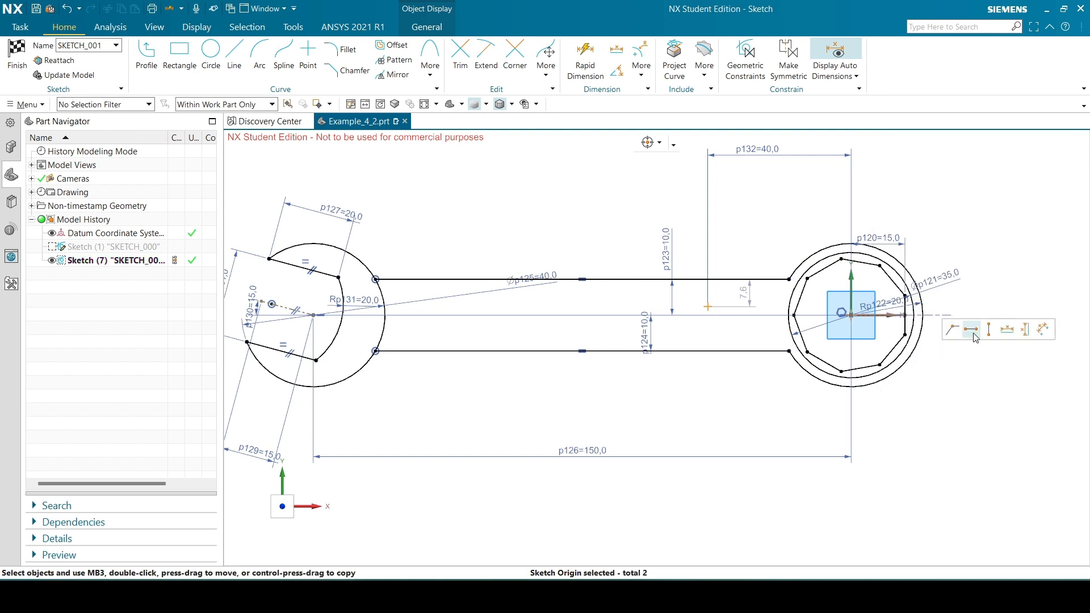
left_click(974, 334)
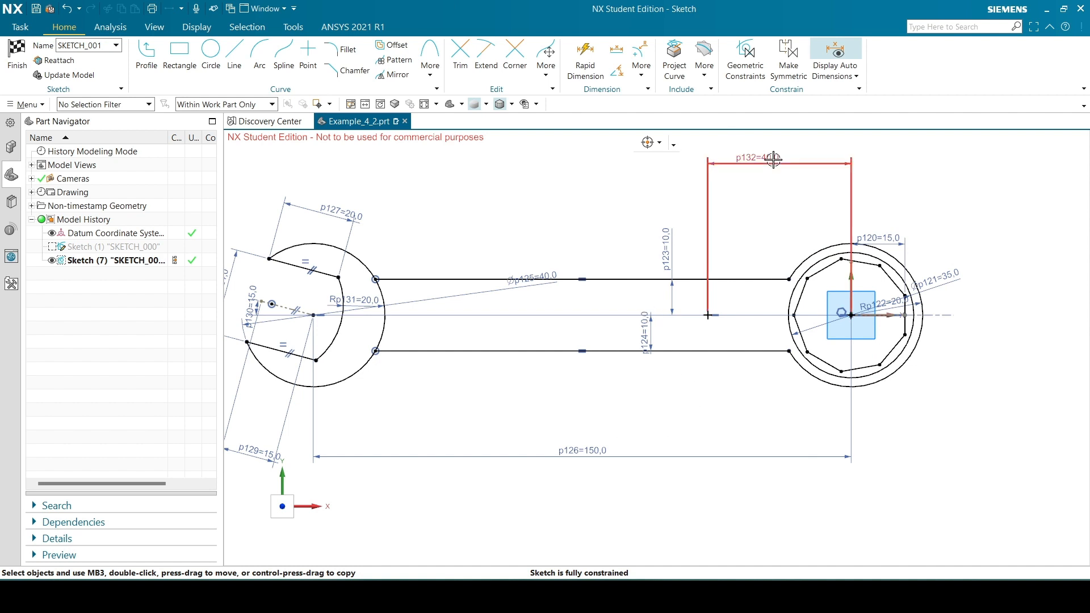
left_click_drag(740, 158, 740, 177)
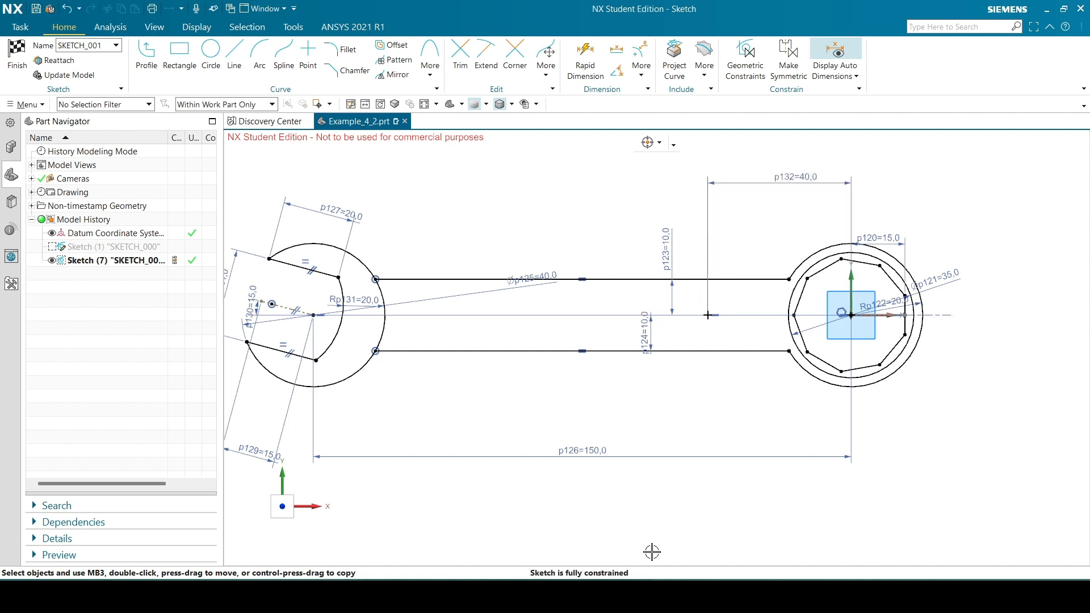
Create a closed ellipse centred on the handle point with major radius 10 mm and minor radius 5 mm, checking the radii in the reference drawing
left_click(431, 62)
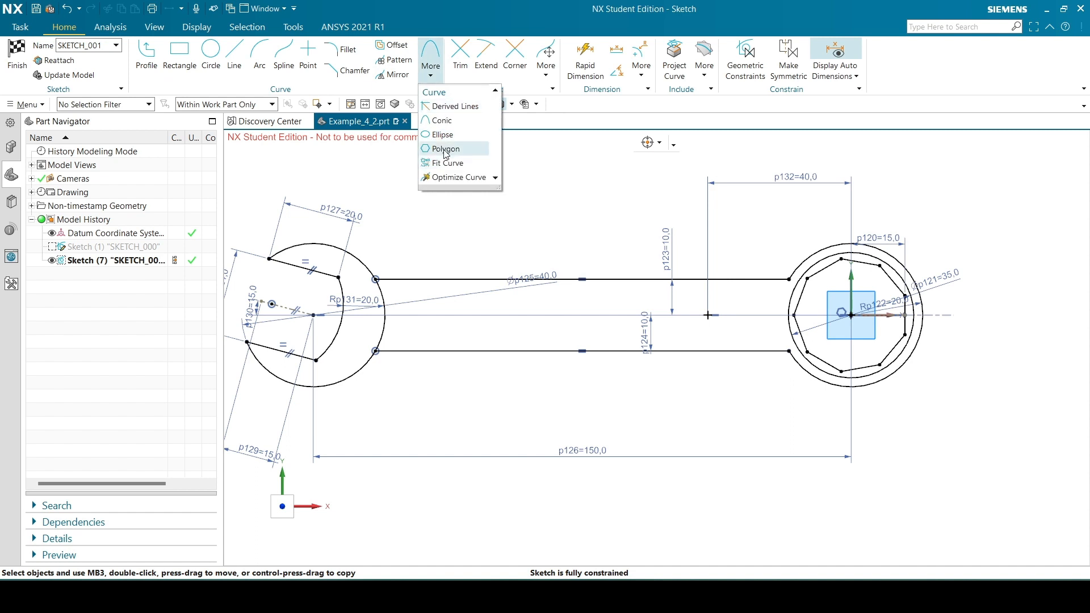
left_click(442, 135)
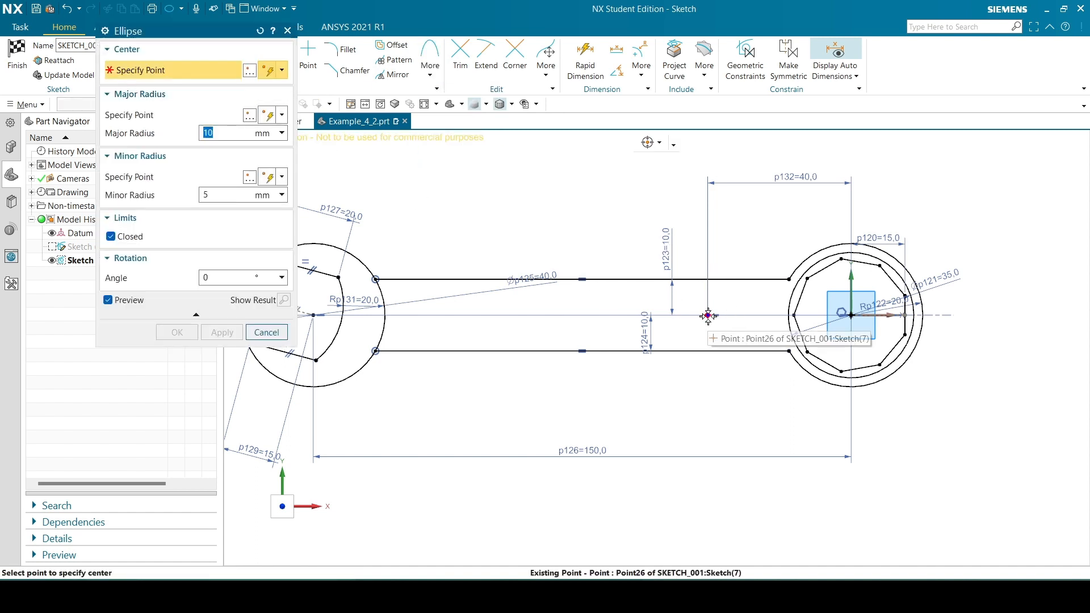
left_click(706, 316)
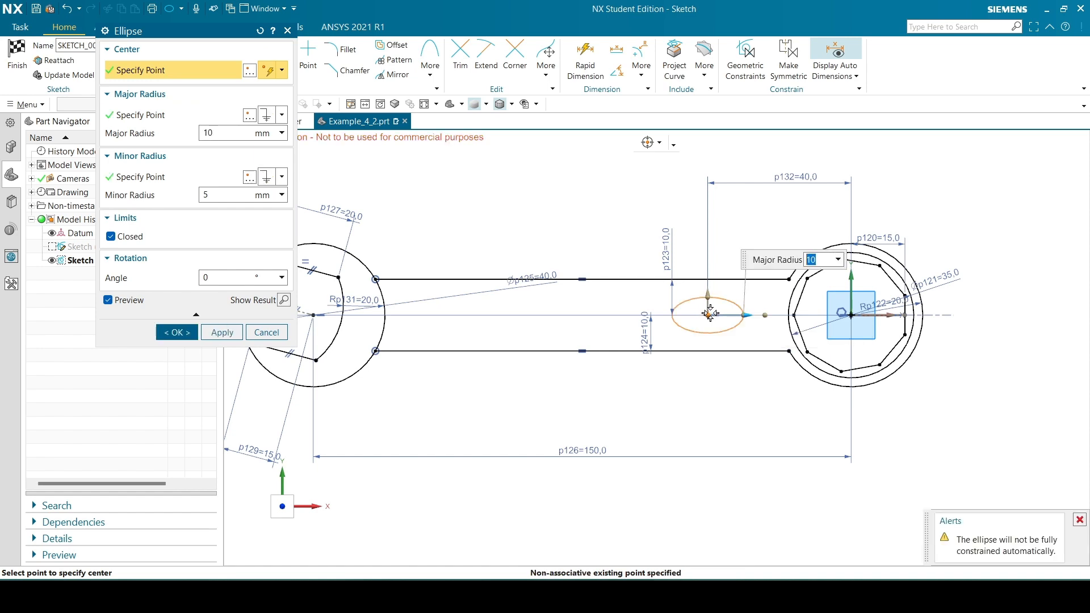
left_click(665, 596)
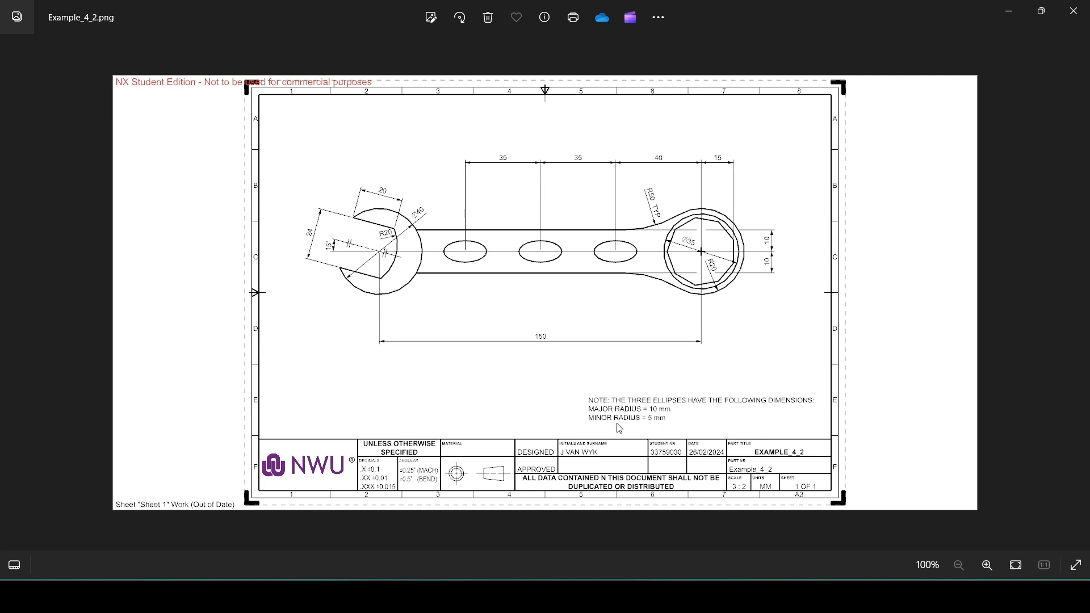
left_click(665, 596)
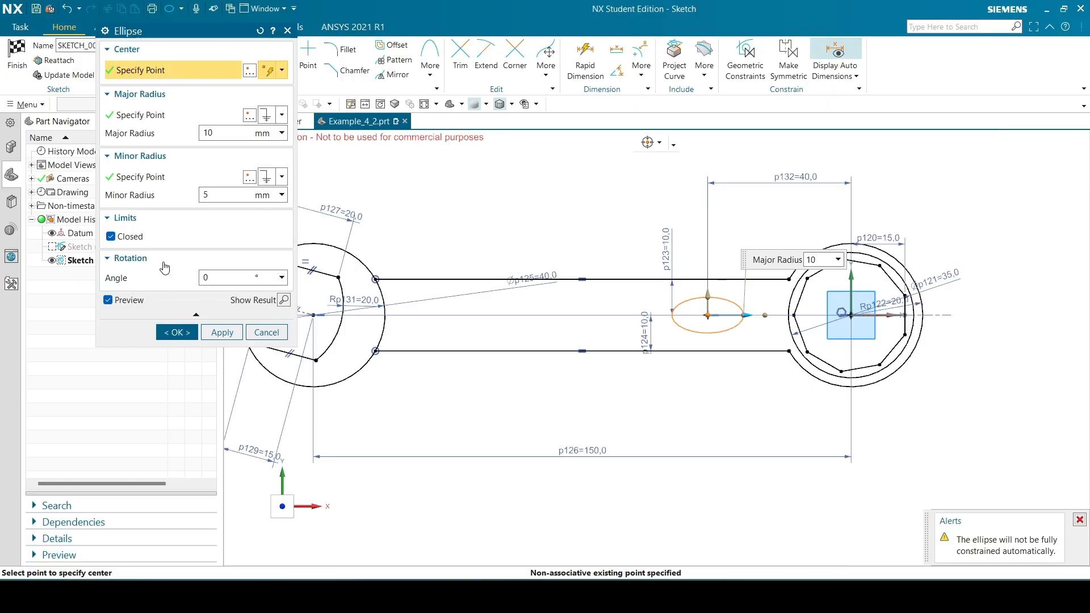
left_click(220, 195)
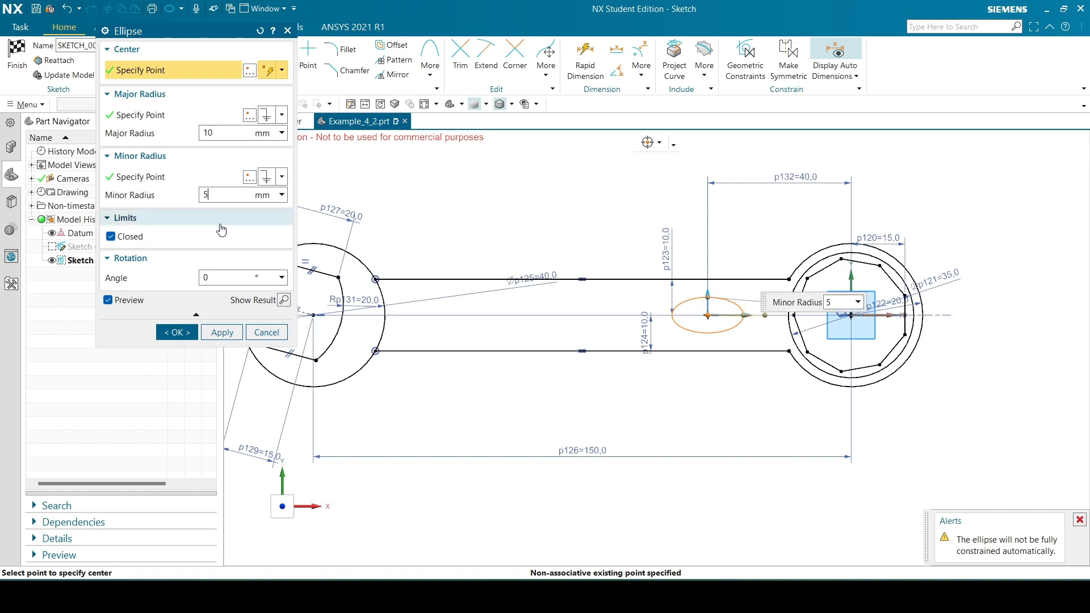
left_click(177, 332)
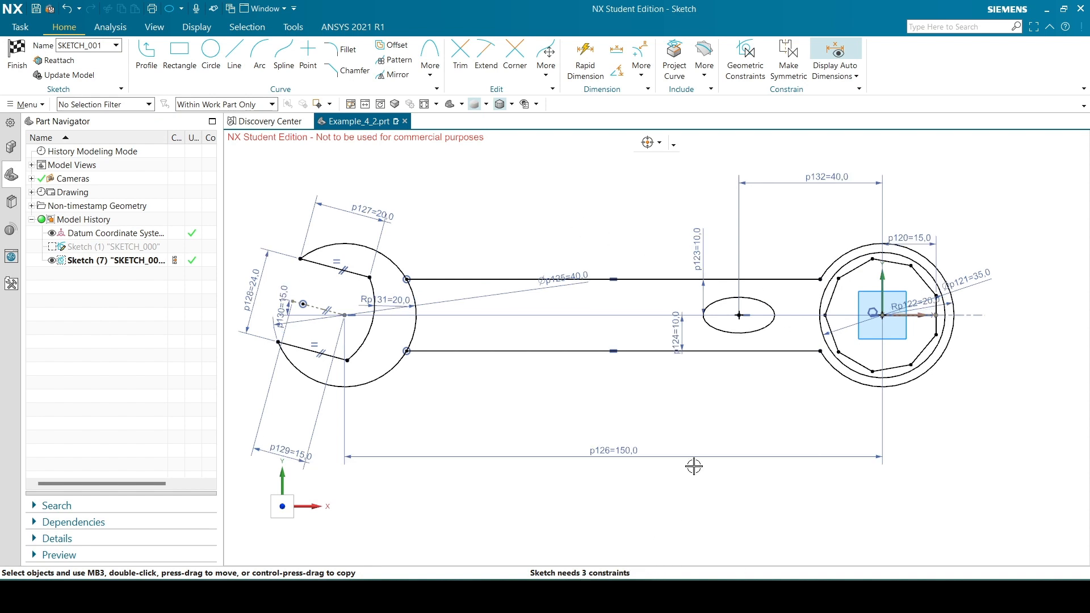
Move the handle's upper 10 mm dimension away from the ellipse and check the ellipse spacing in the reference drawing
left_click_drag(710, 290, 630, 252)
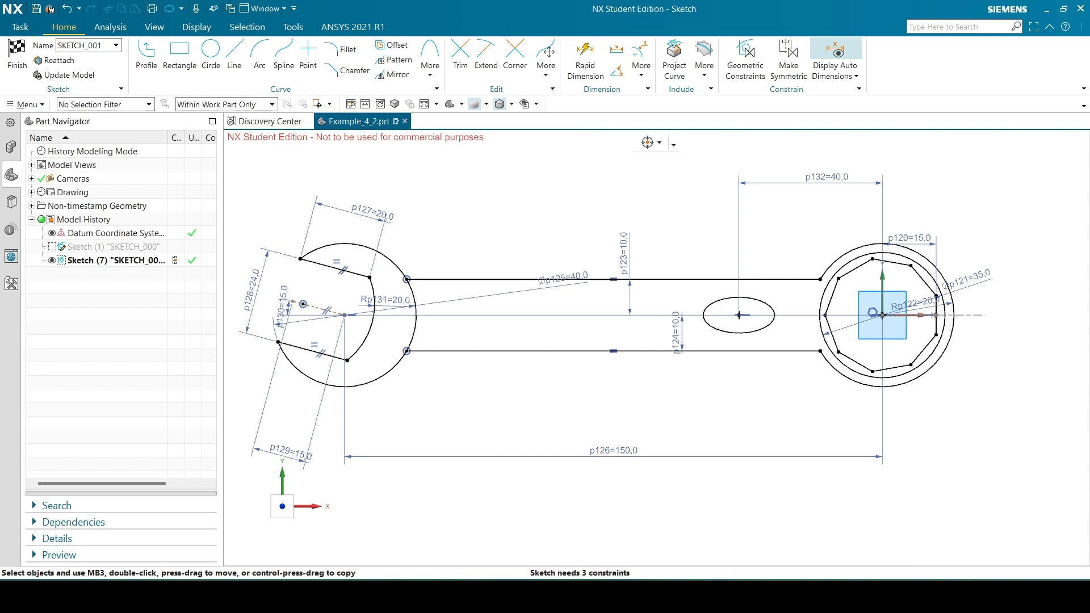
left_click(582, 597)
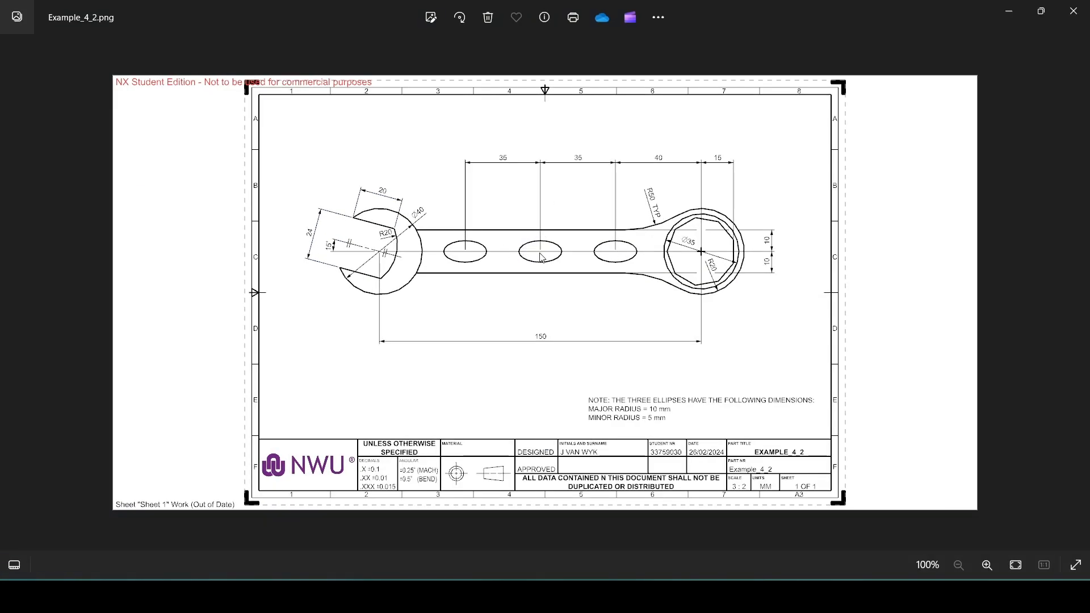
left_click(559, 596)
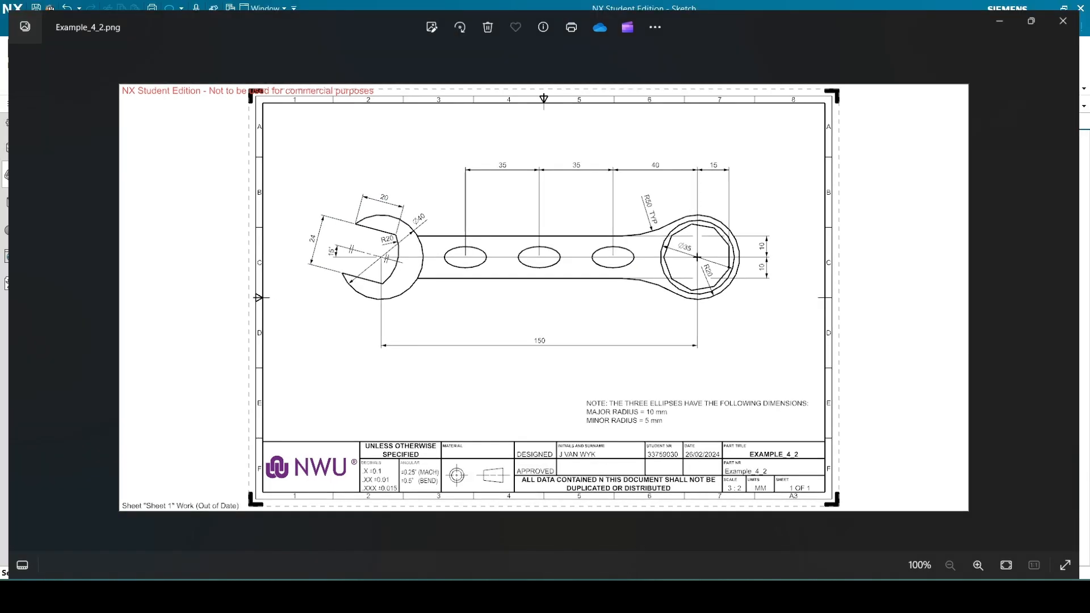
Pattern the ellipse linearly along the sketch horizontal axis toward the open-end jaw, with a count of 3 and a 35 mm pitch
left_click(390, 60)
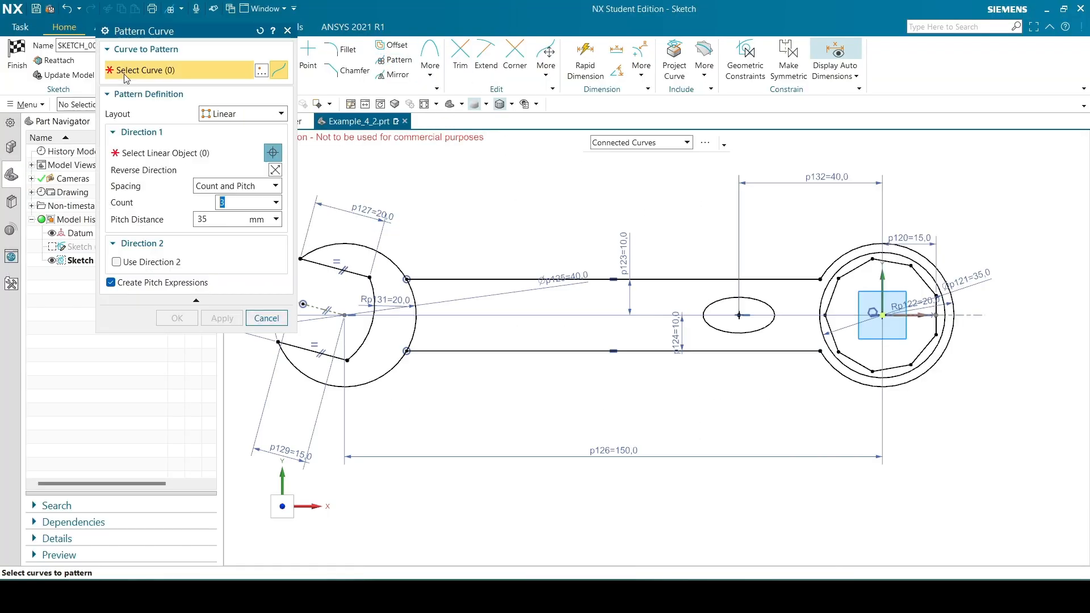
left_click(211, 113)
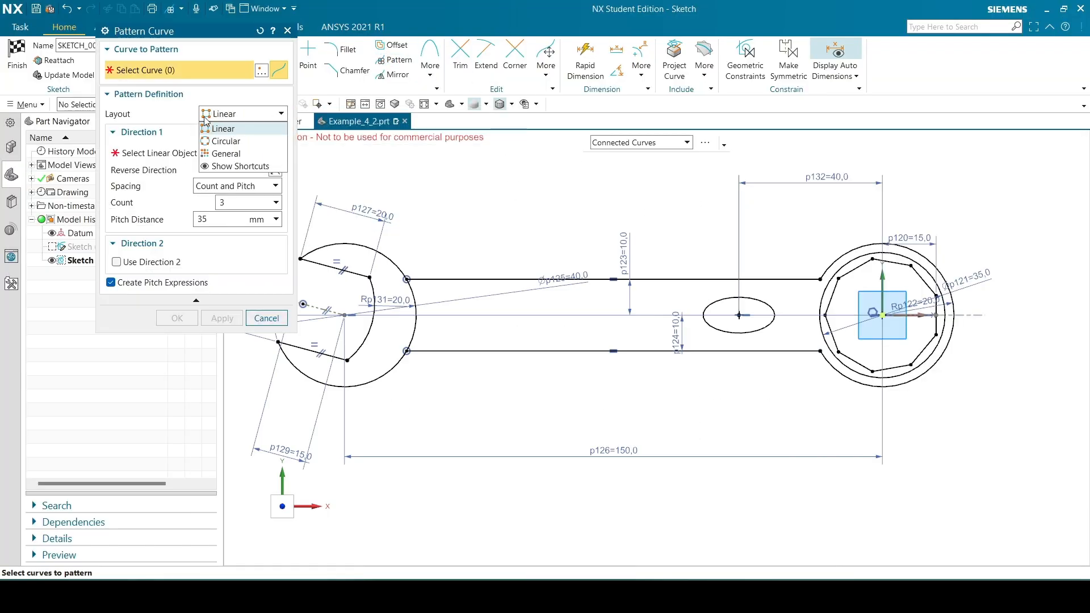
left_click(178, 70)
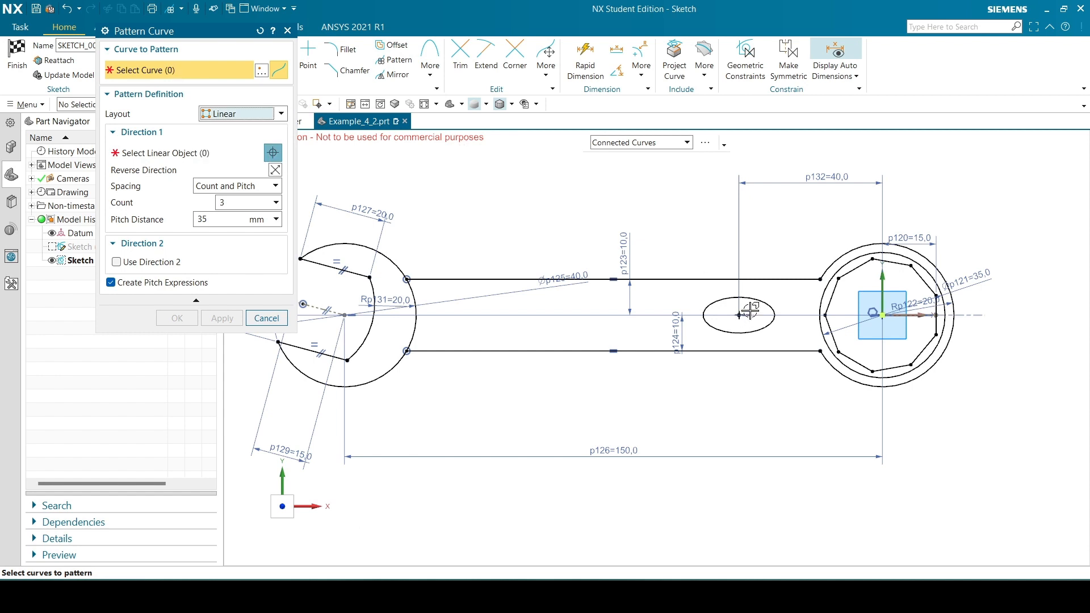
left_click(719, 301)
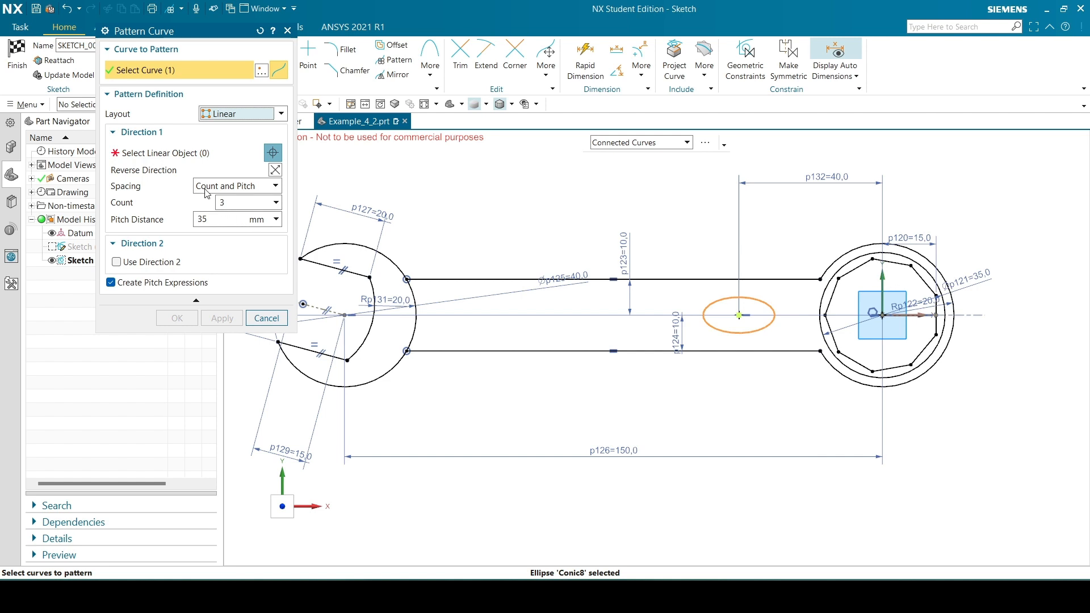
left_click(237, 206)
left_click(171, 158)
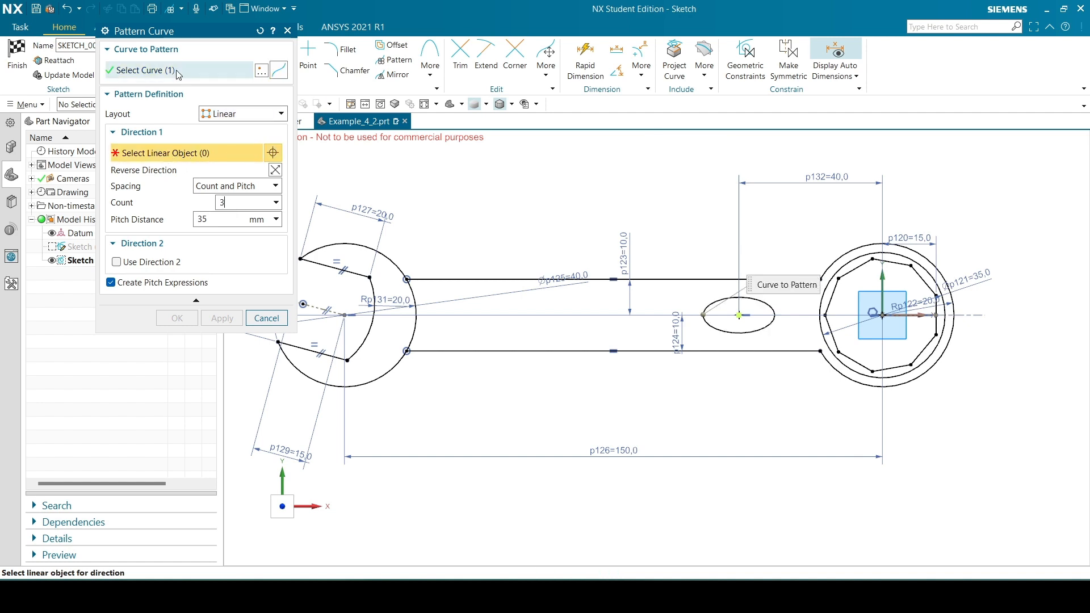
right_click(921, 315)
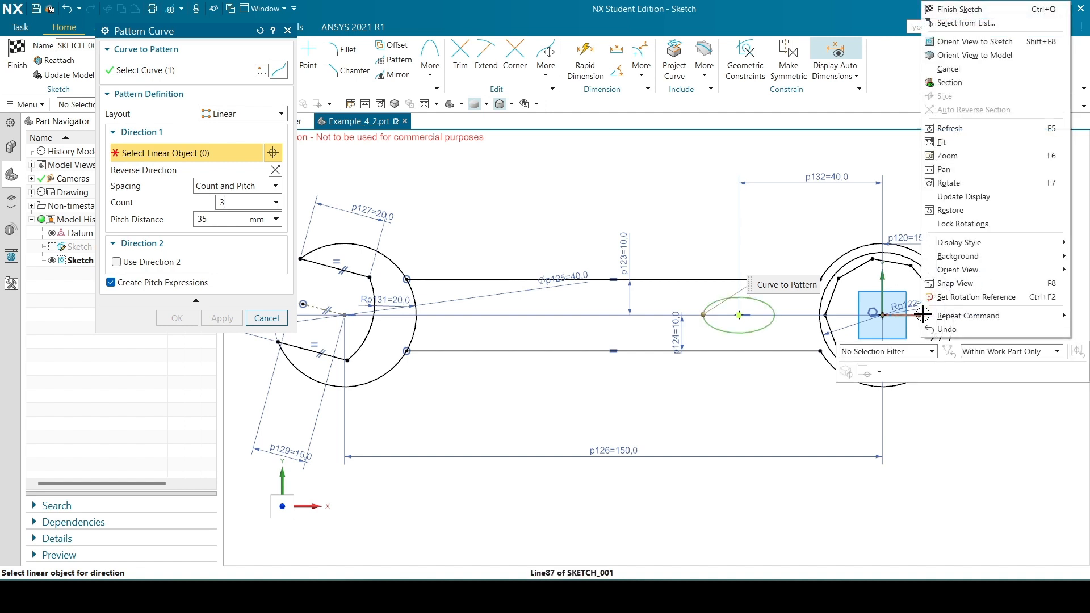
left_click(950, 22)
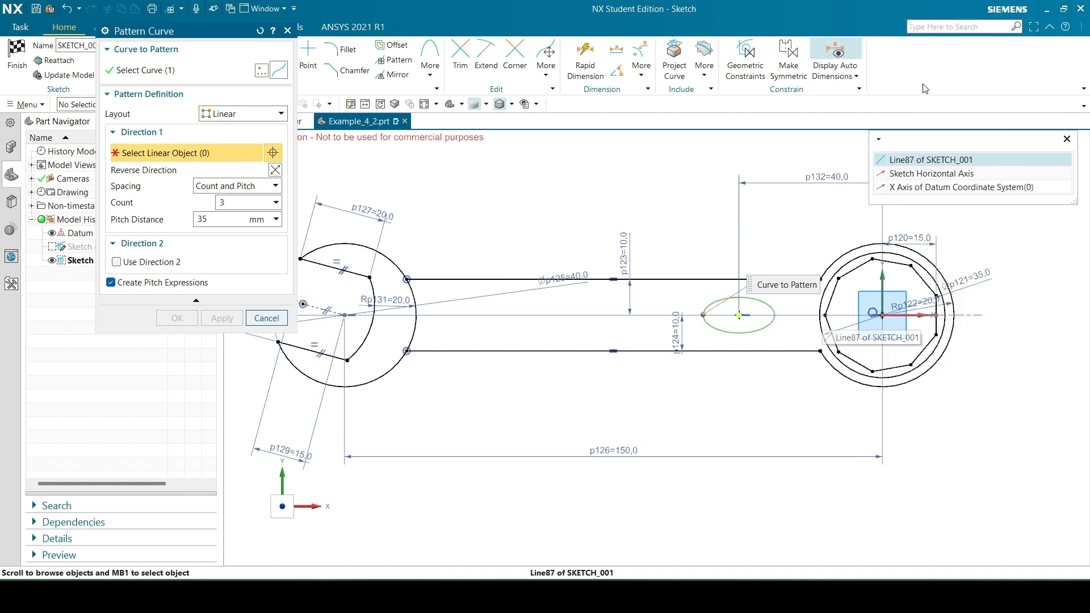
left_click(944, 172)
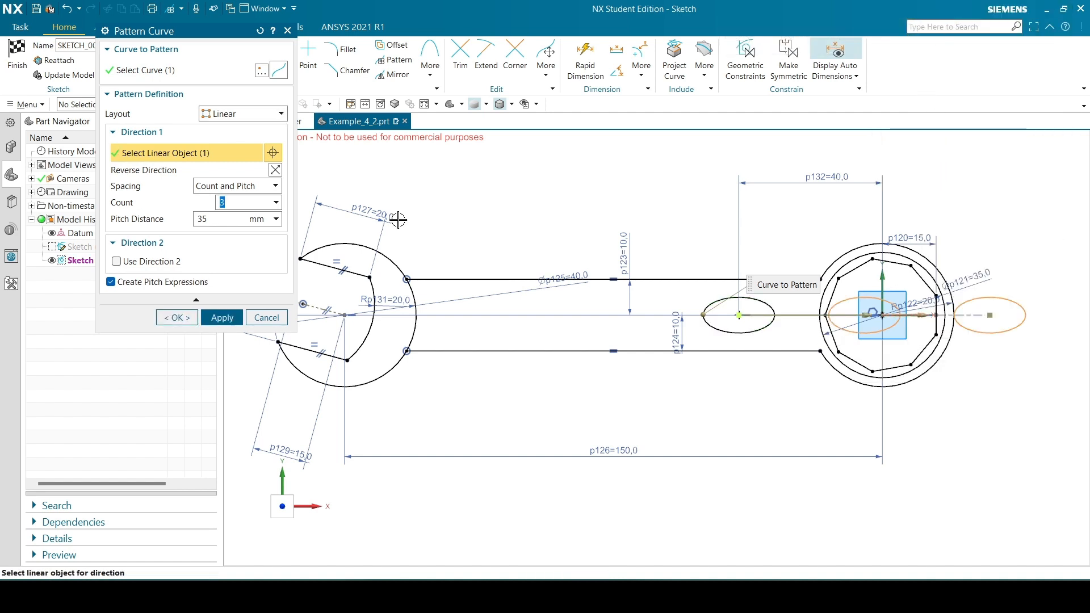
left_click(276, 171)
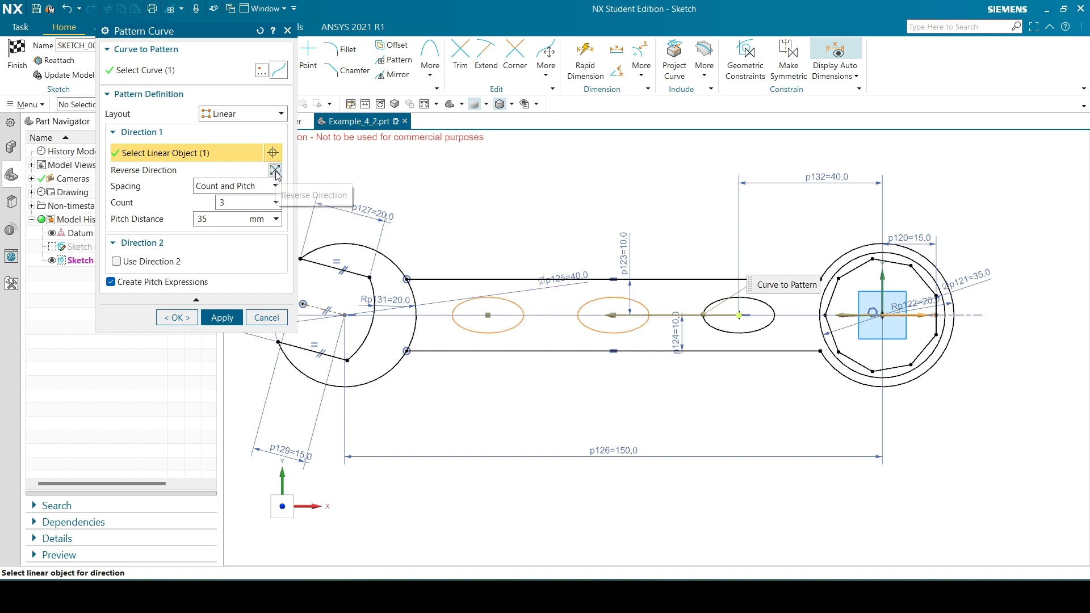
left_click(234, 318)
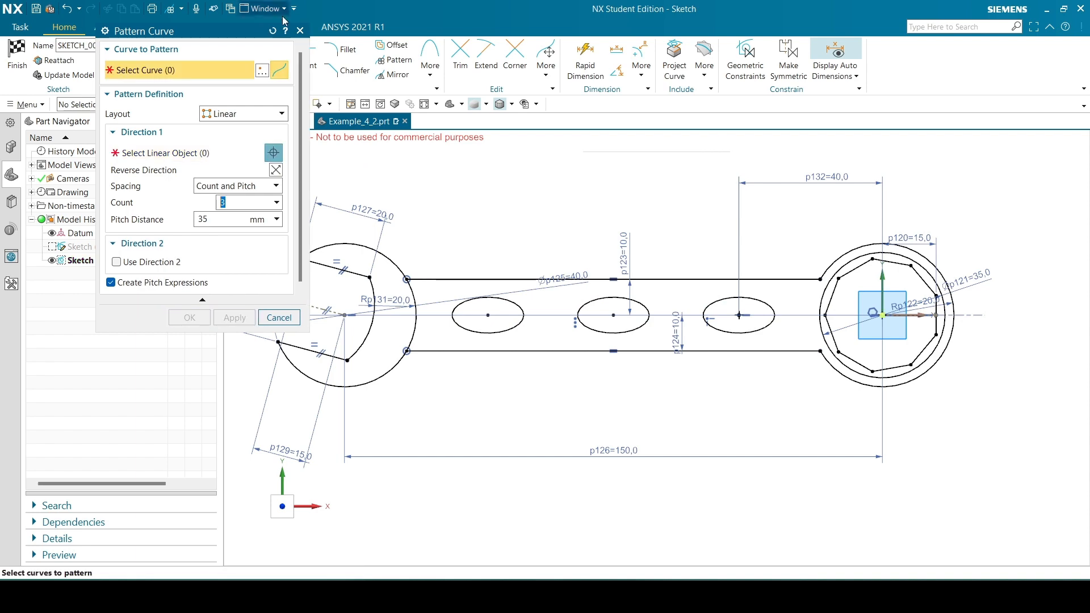
left_click(300, 31)
Preview scaling all the wrench profile curves by a factor of 2 with Scale Curve and cancel the command
scroll(733, 389, "down", 2)
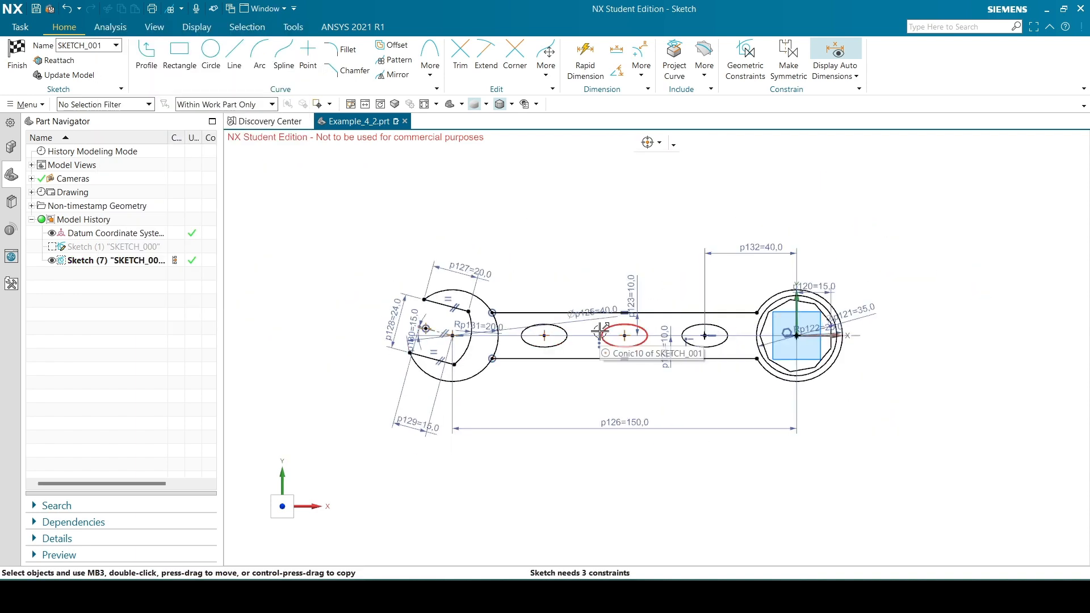
scroll(538, 325, "up", 2)
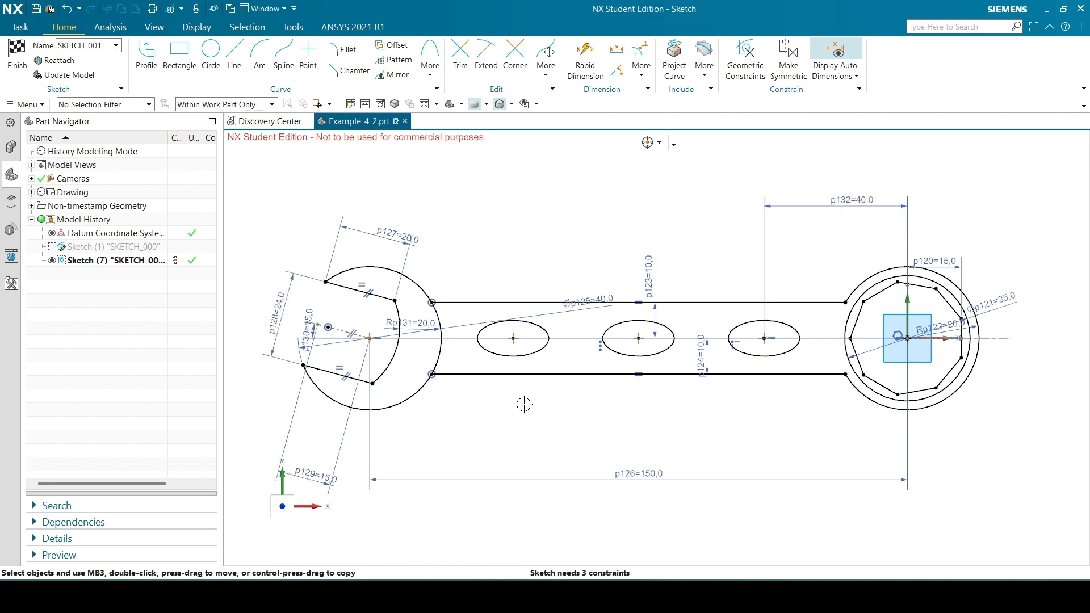
scroll(480, 282, "down", 3)
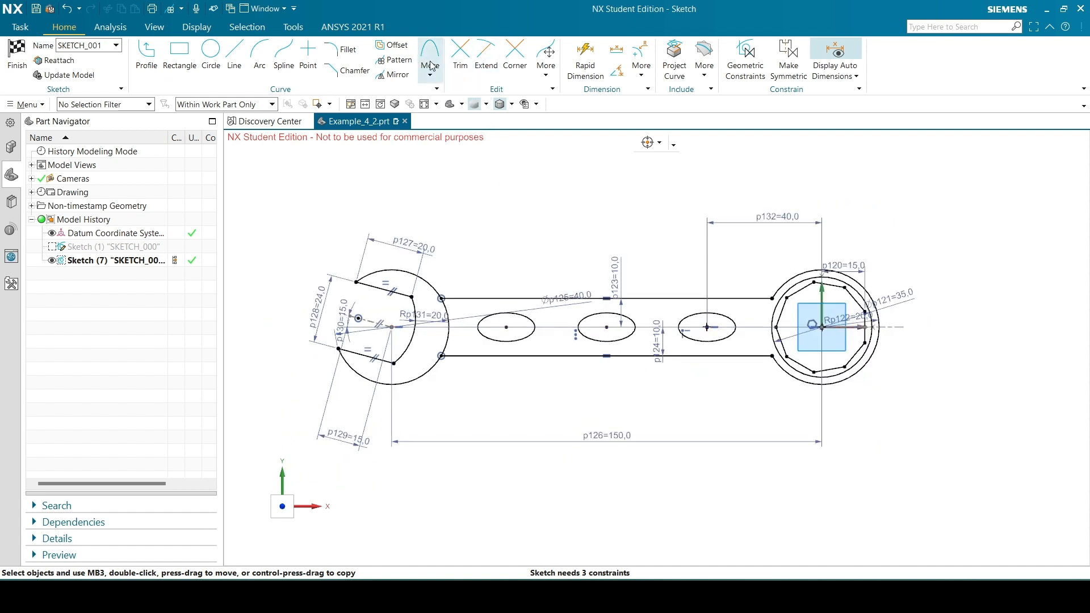
left_click(547, 67)
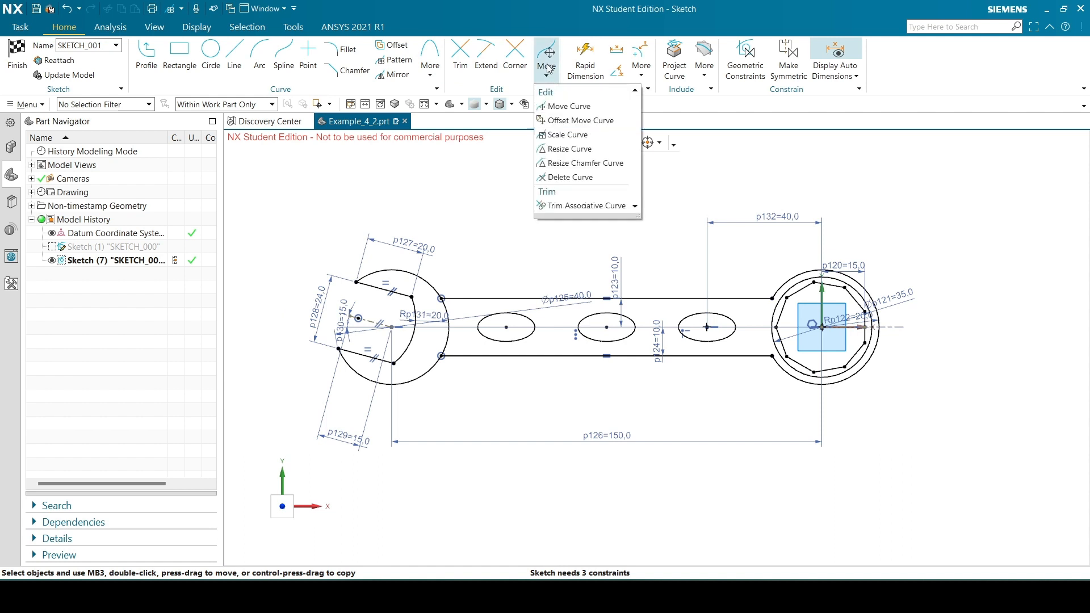
left_click(570, 139)
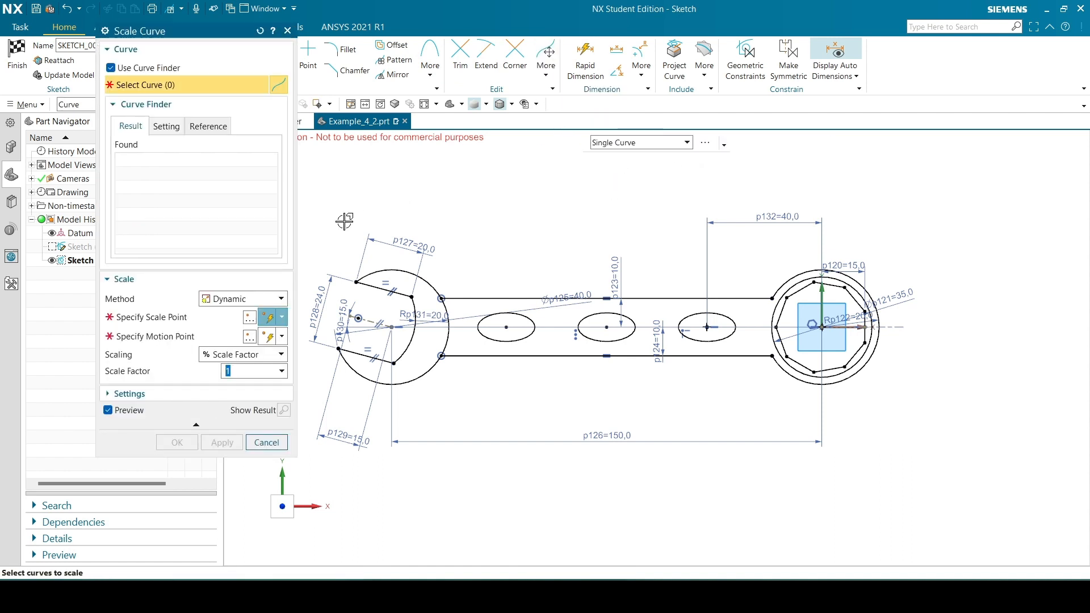
scroll(741, 184, "down", 1)
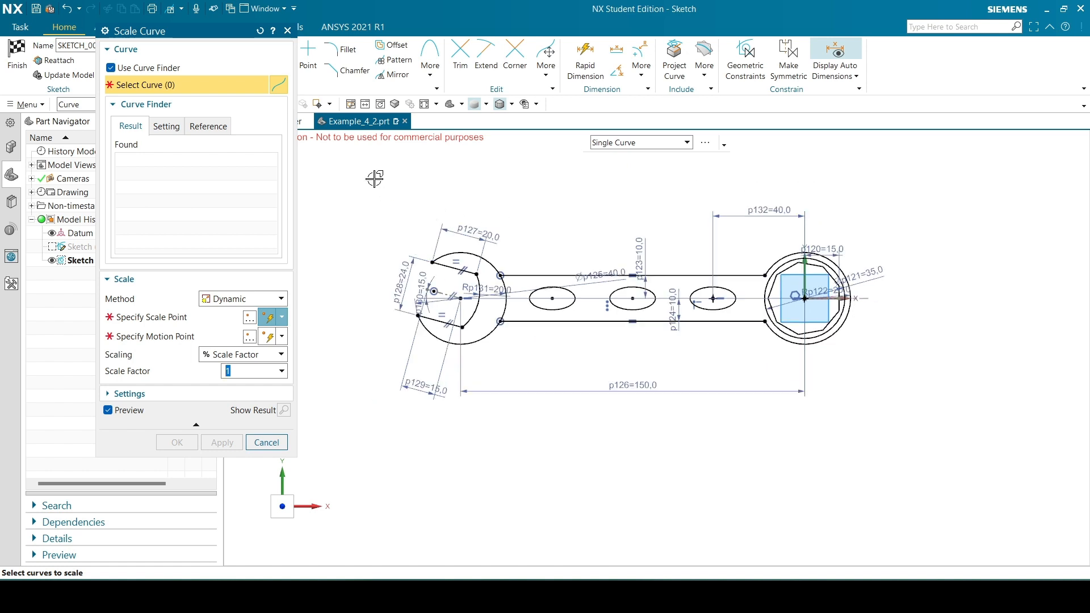
mouse_move(362, 170)
left_mouse_down()
mouse_move(774, 396)
mouse_move(892, 405)
left_mouse_up()
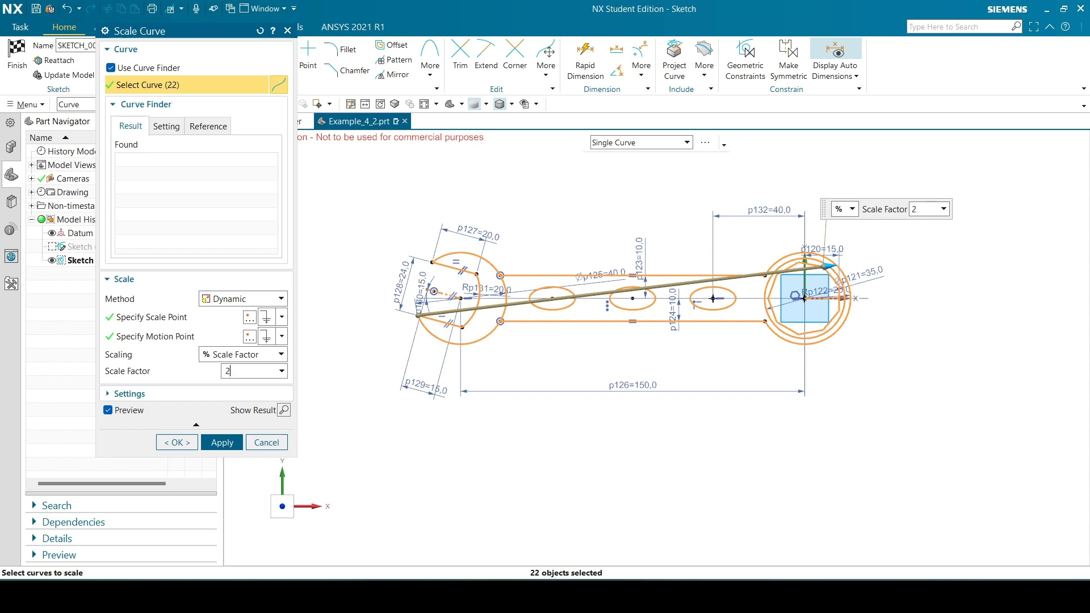
key("Return")
scroll(541, 273, "down", 1)
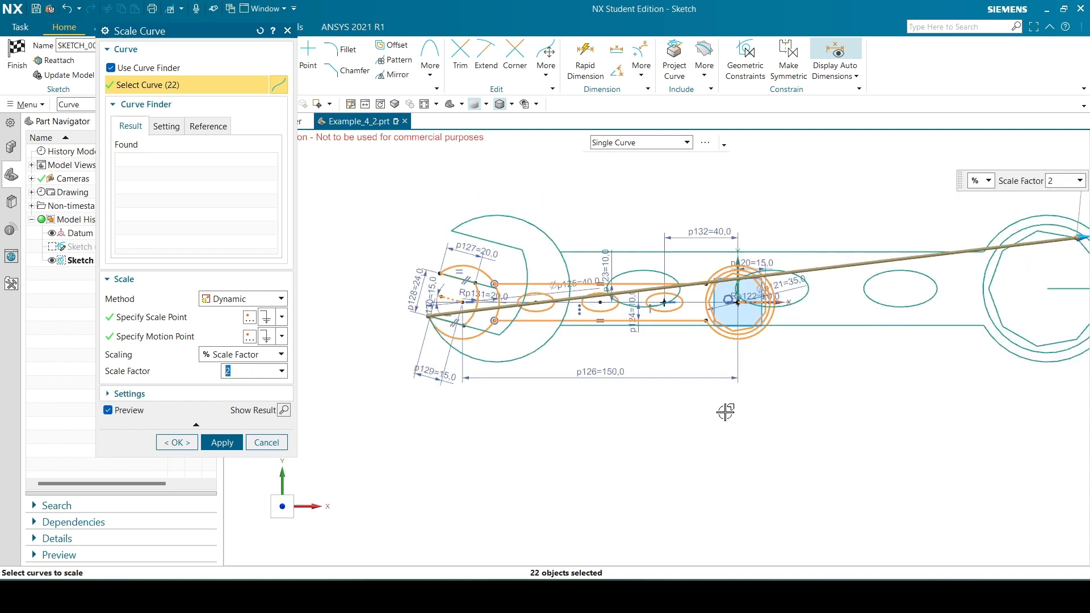
scroll(576, 320, "down", 1)
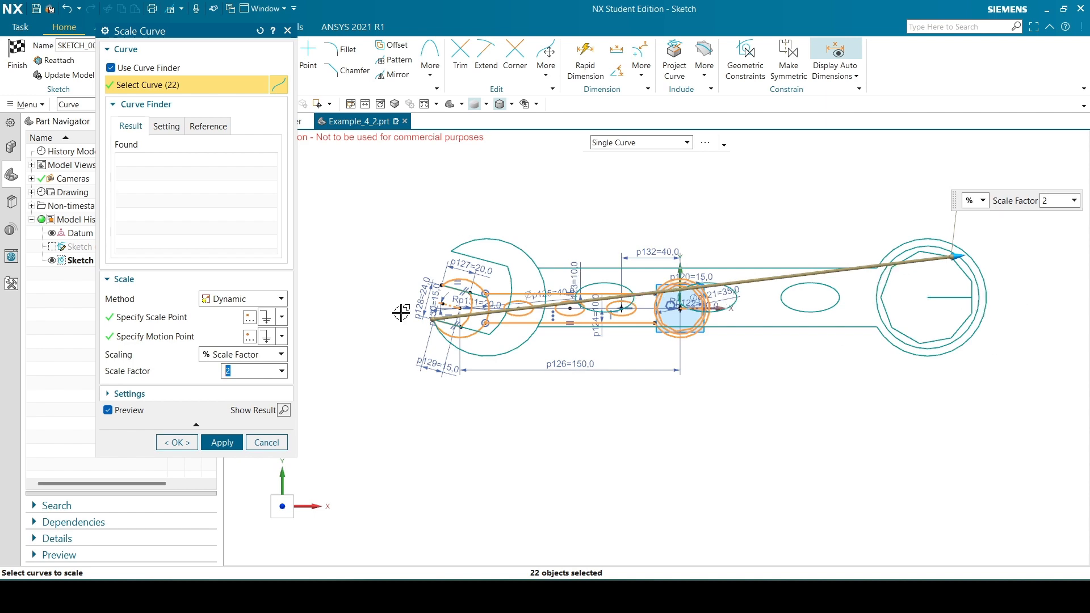
left_click(266, 443)
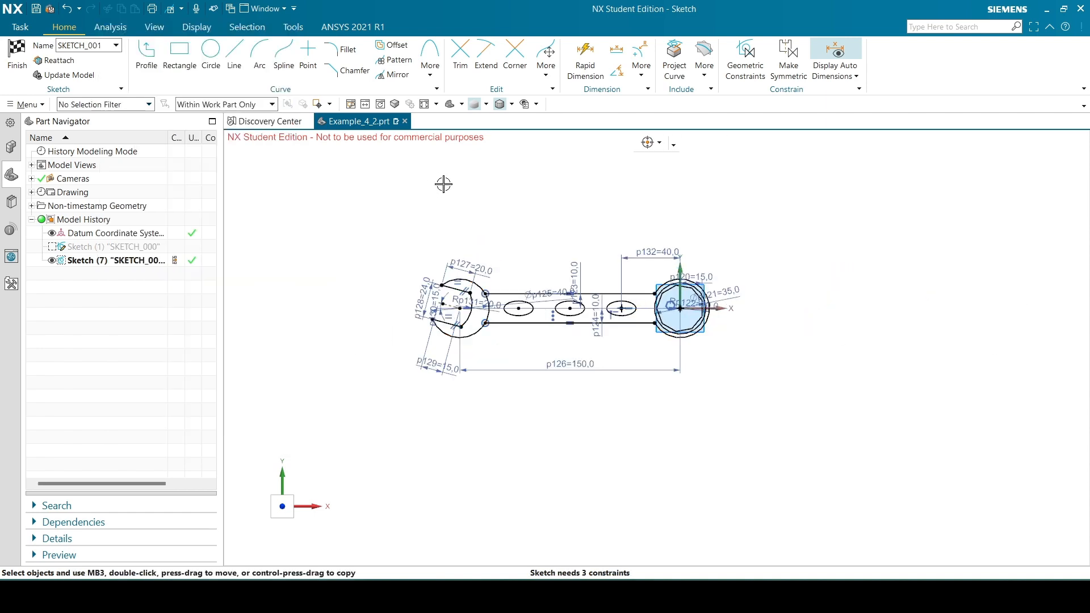
Preview offsetting the handle ellipse nearest the ring end with Offset Curve at distances of 10 mm and 15 mm, and close without creating it
scroll(444, 184, "up", 2)
left_click(392, 45)
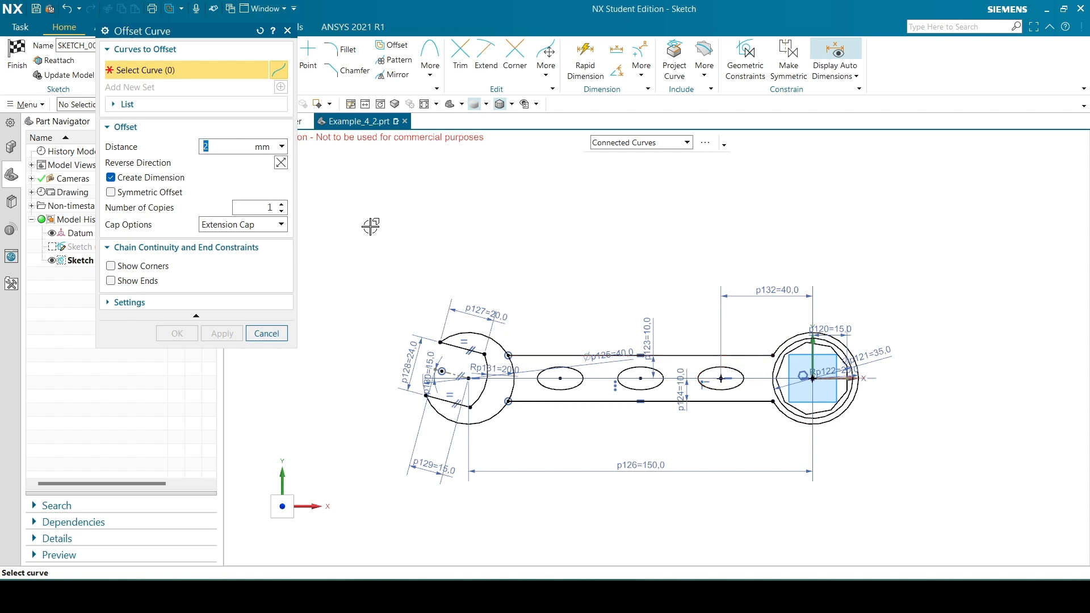
left_click(736, 368)
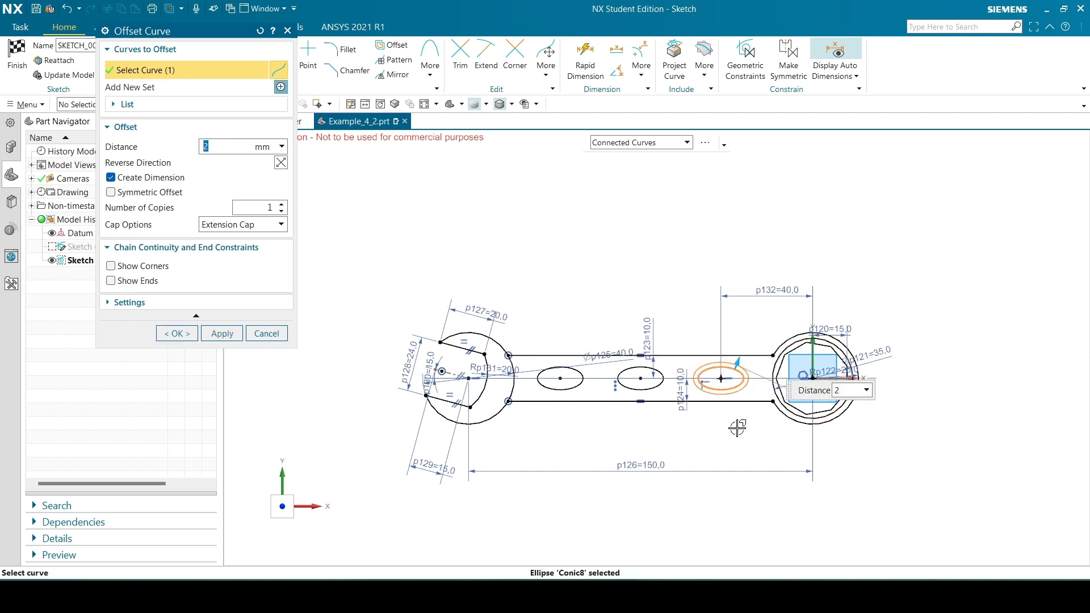
scroll(611, 291, "down", 1)
scroll(707, 380, "up", 2)
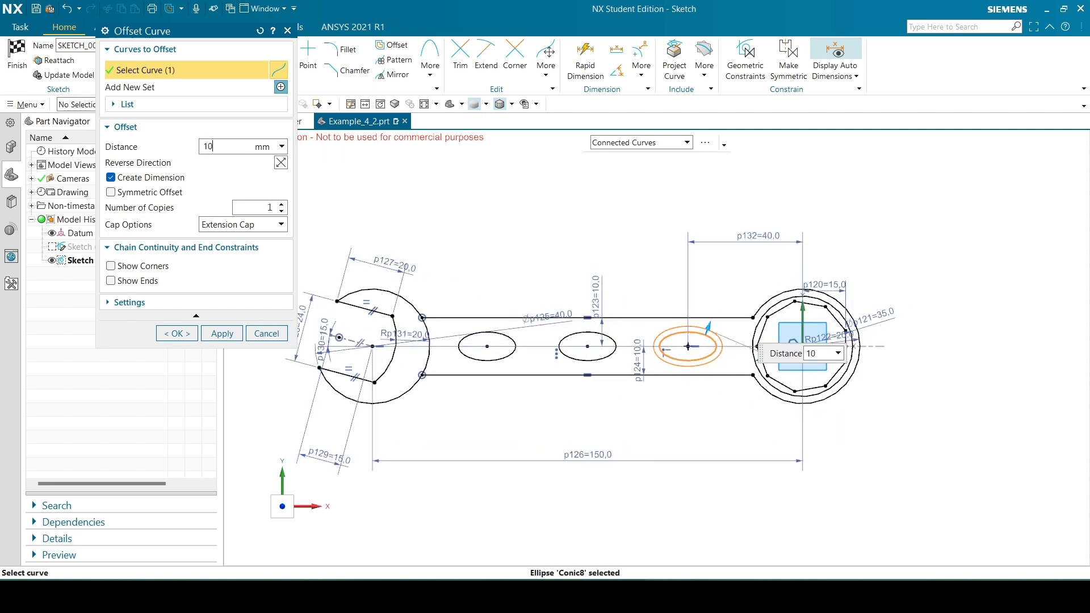
key("Return")
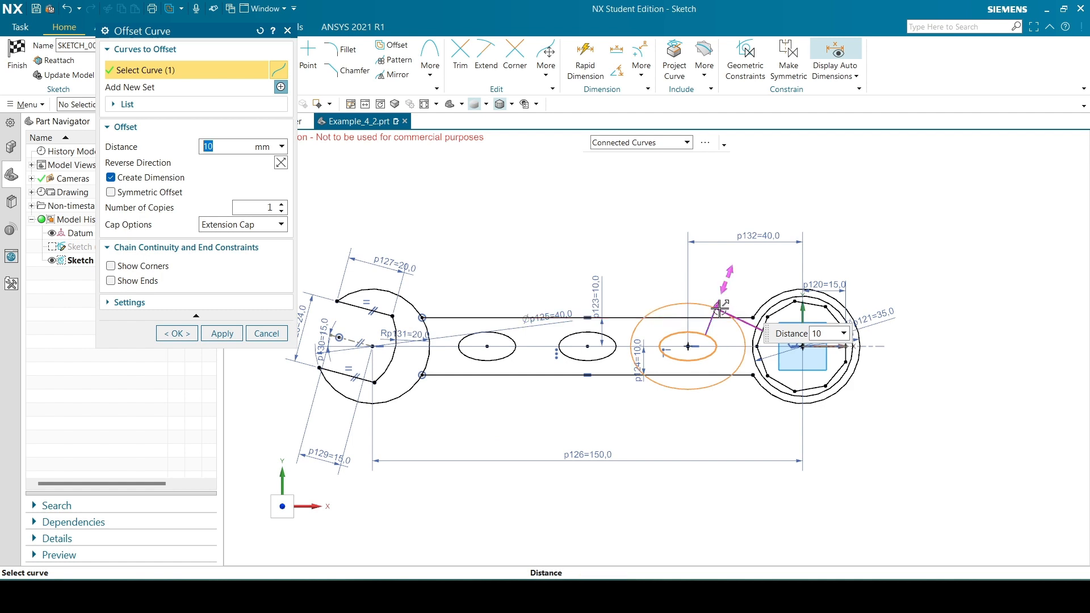
left_click_drag(718, 305, 668, 322)
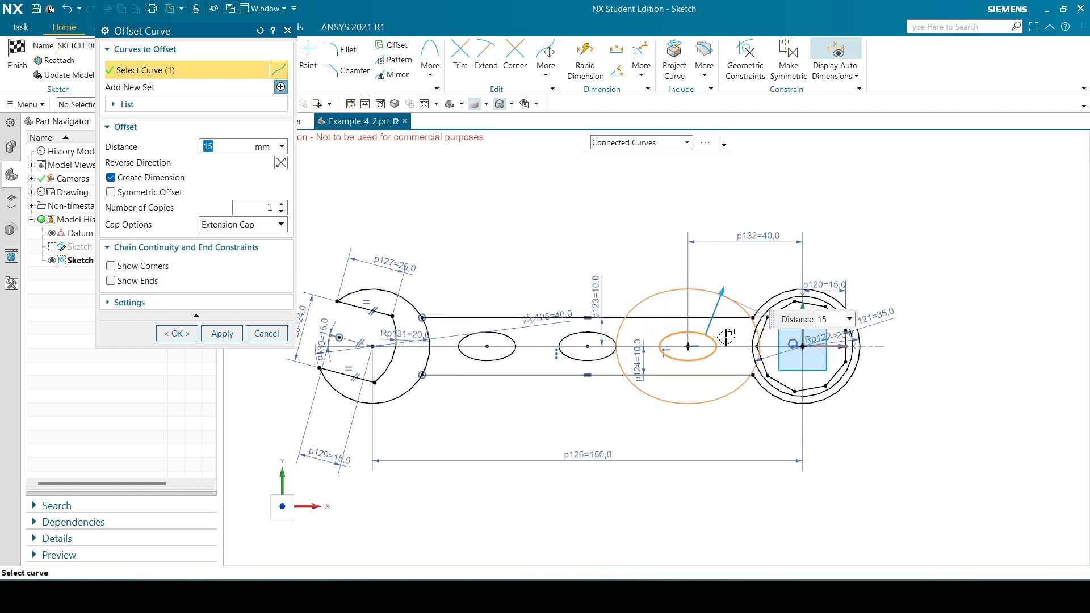
left_click(288, 31)
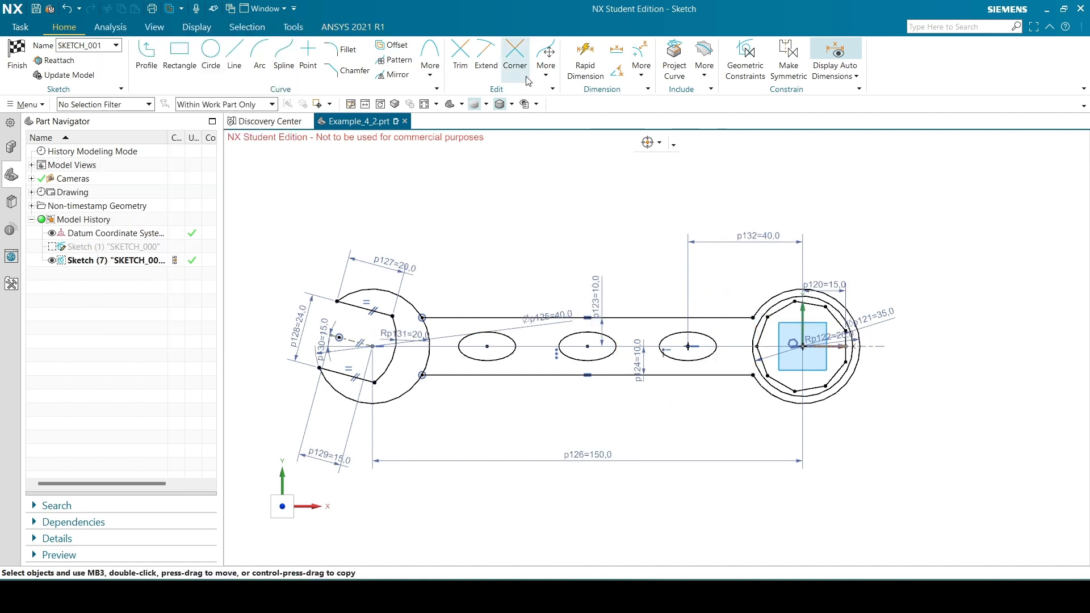
Preview scaling the handle ellipse nearest the ring end by a factor of 2 with Scale Curve, and cancel the command
left_click(547, 60)
left_click(568, 134)
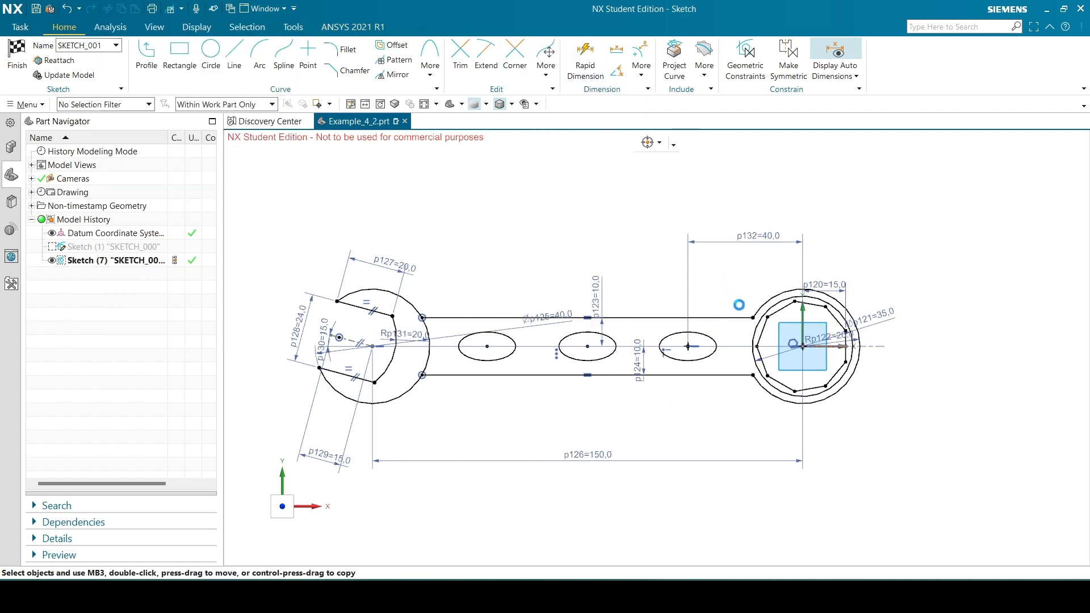
left_click(678, 334)
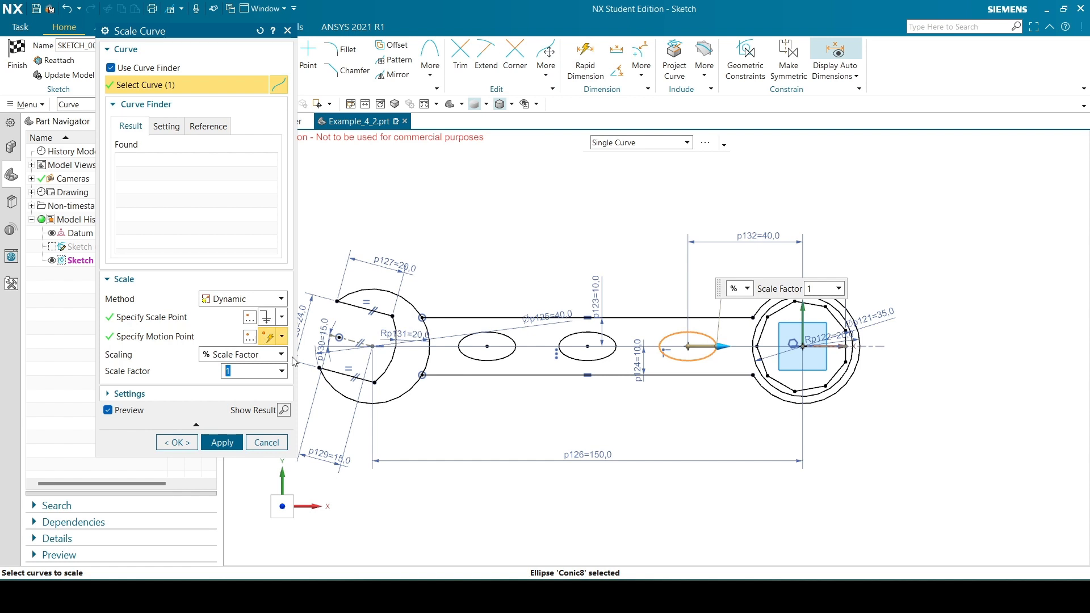
key("Return")
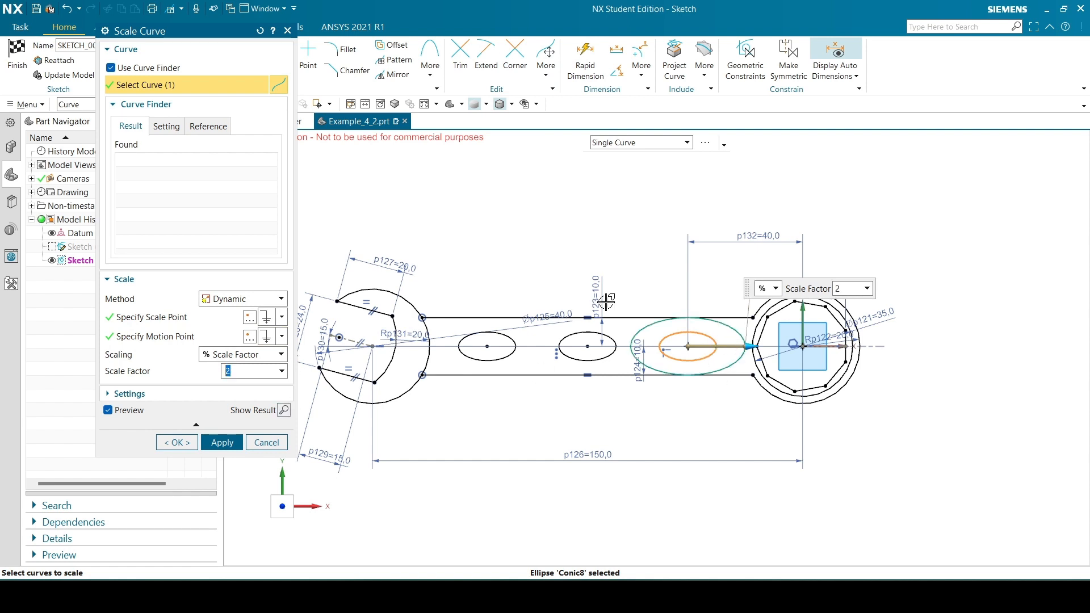
left_click(267, 443)
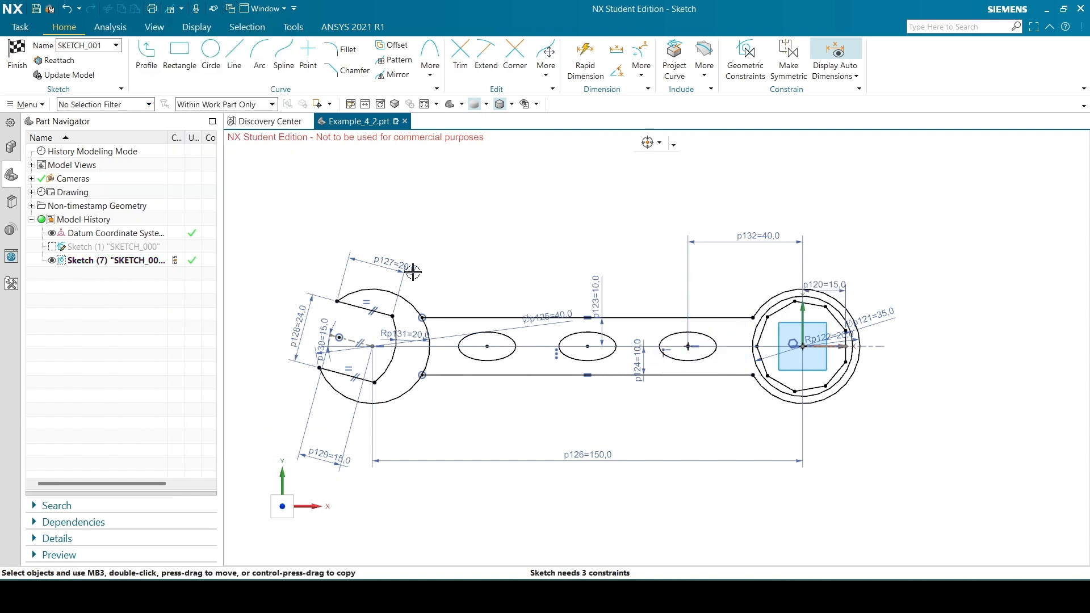
Try Offset Move Curve on the handle ellipse nearest the ring end with distances of 2 mm and 5 mm, and undo the applied offset
left_click(548, 78)
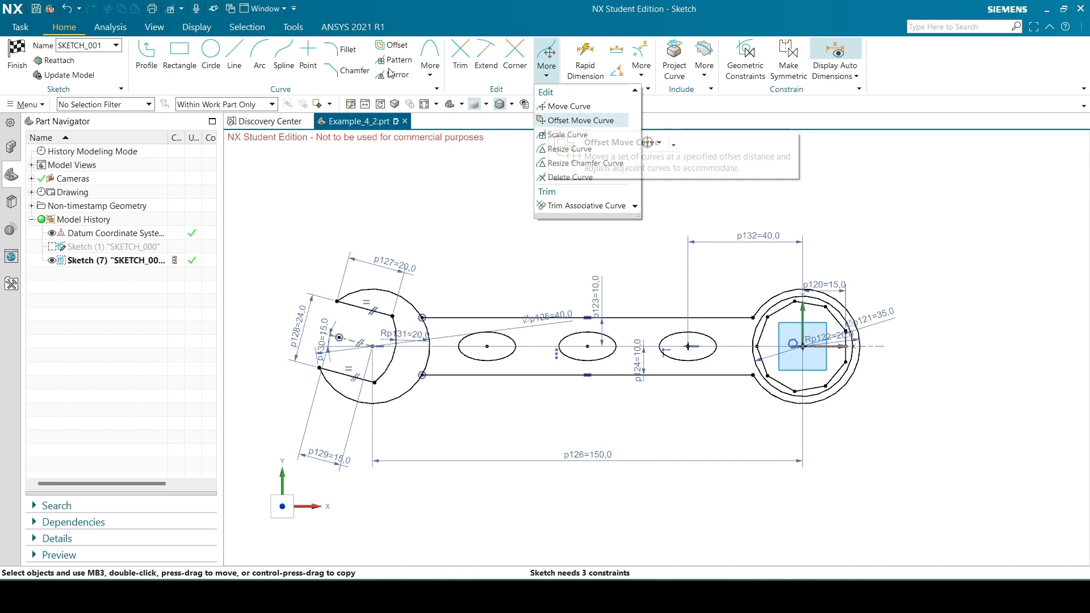
left_click(582, 120)
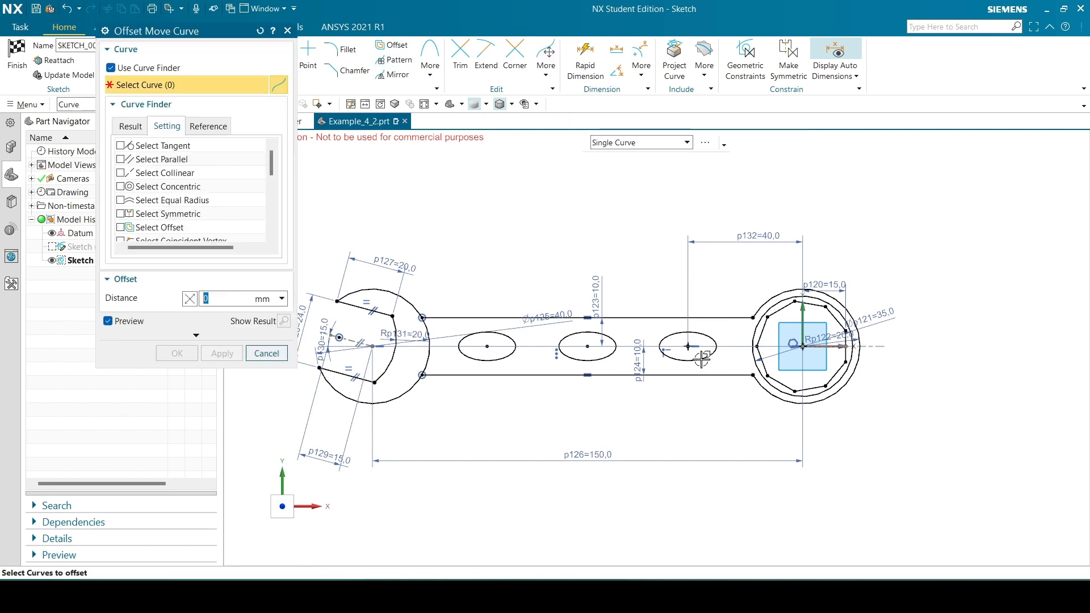
left_click(668, 338)
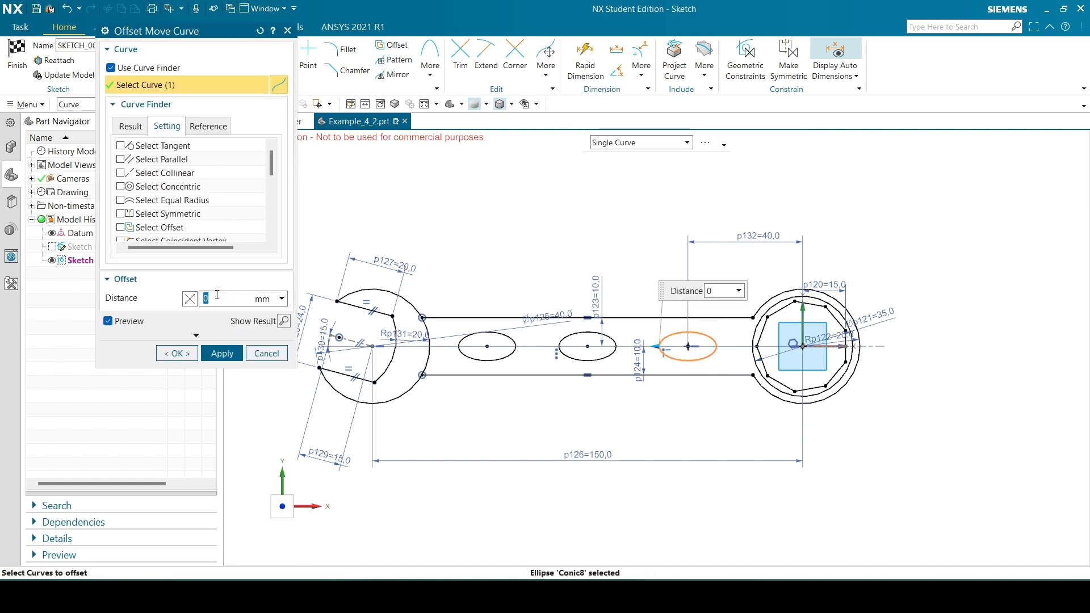
type("2")
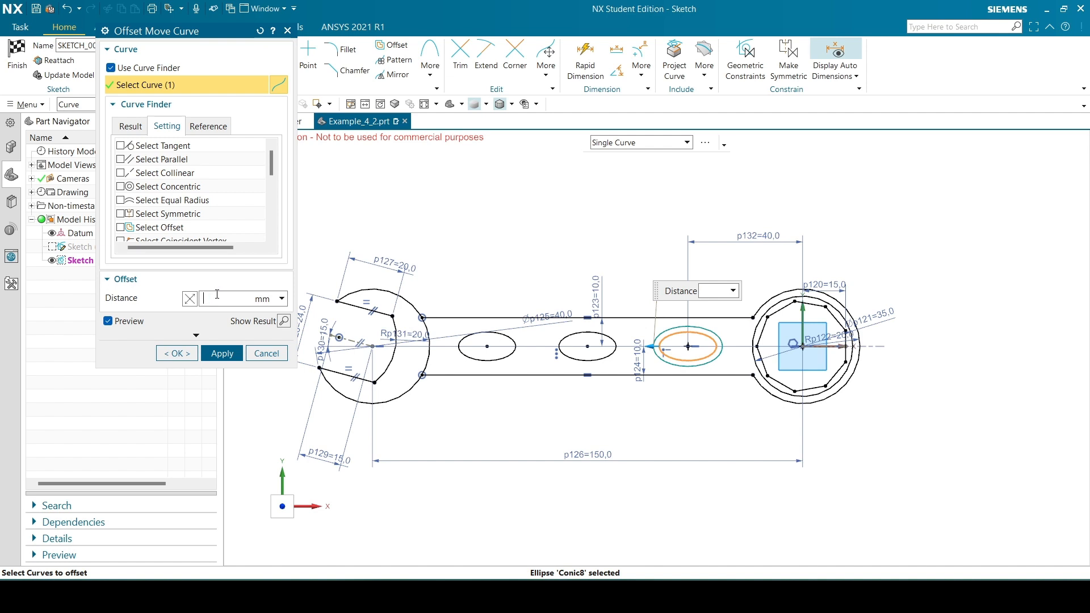
type("5")
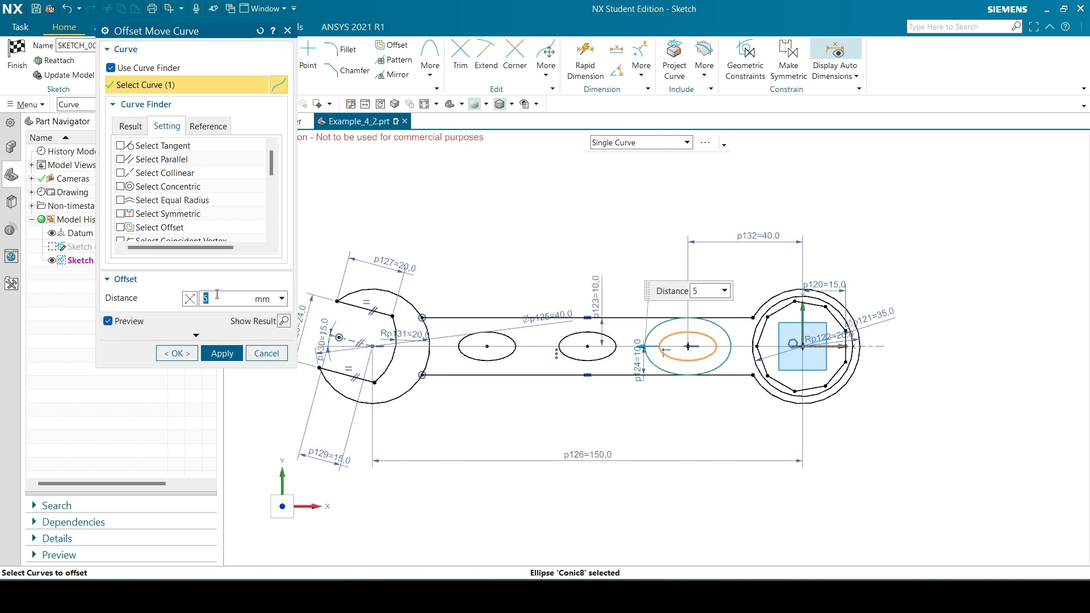
left_click(222, 354)
left_click(335, 313)
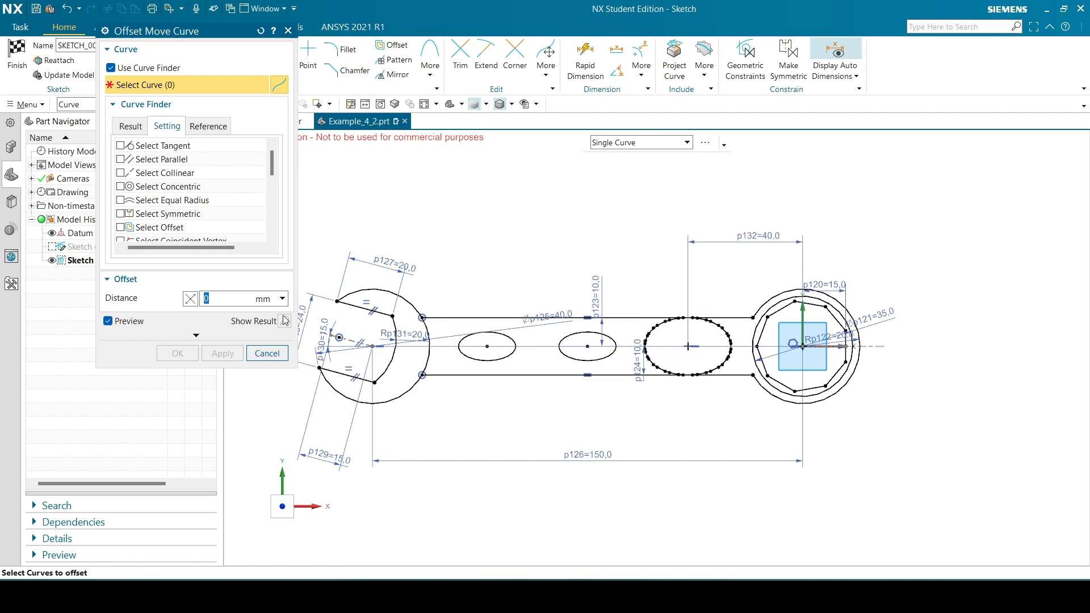
left_click(266, 354)
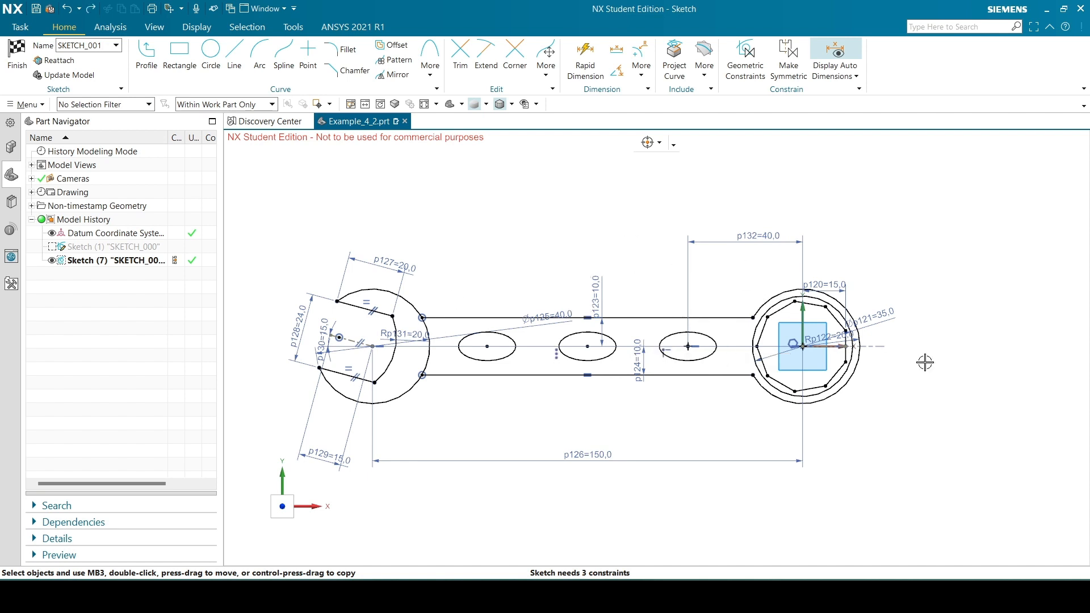
Finish the wrench sketch and orient the model view square to the XY plane
scroll(931, 358, "up", 1)
scroll(622, 325, "down", 1)
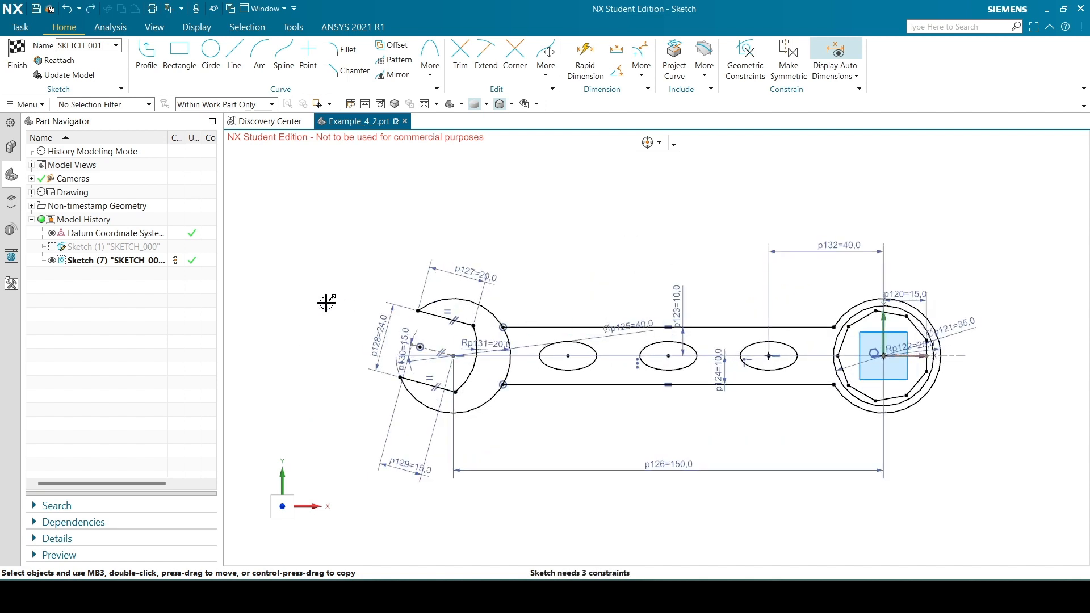
scroll(309, 244, "up", 1)
scroll(648, 421, "down", 1)
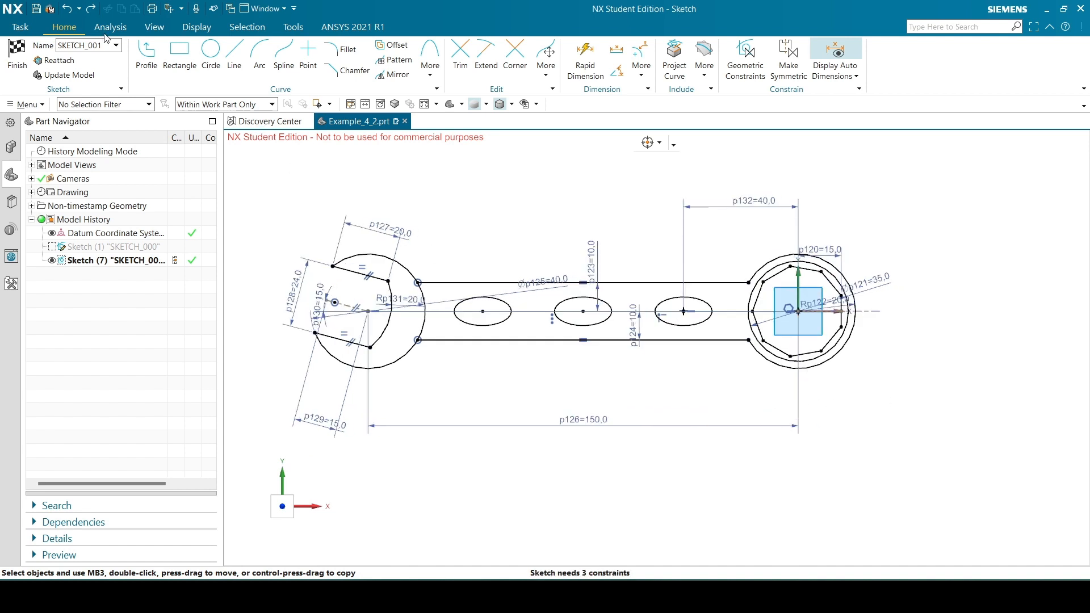
left_click(17, 57)
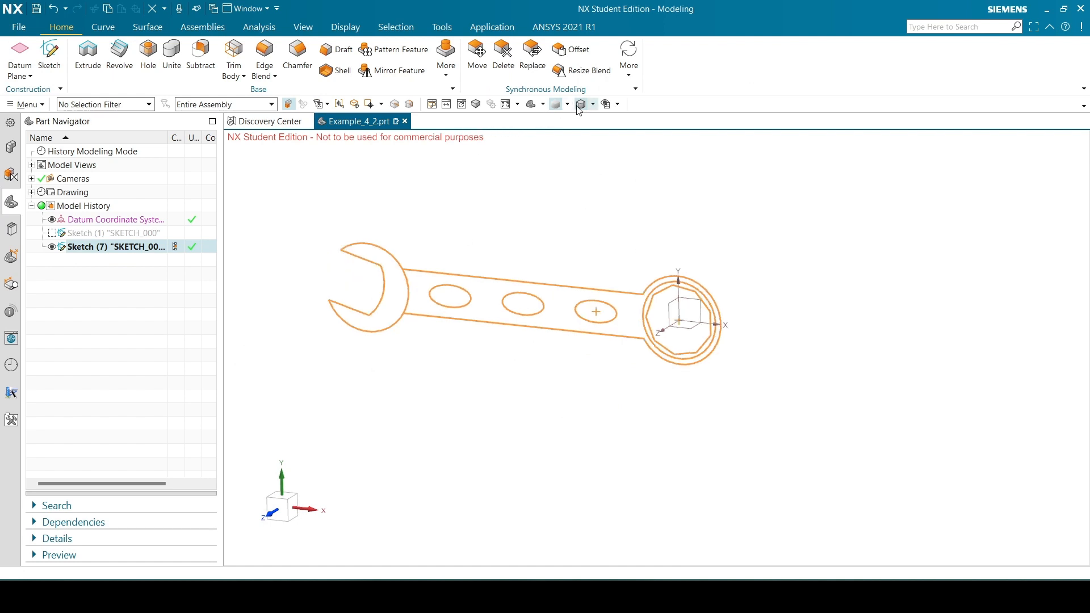
left_click(553, 102)
left_click(575, 253)
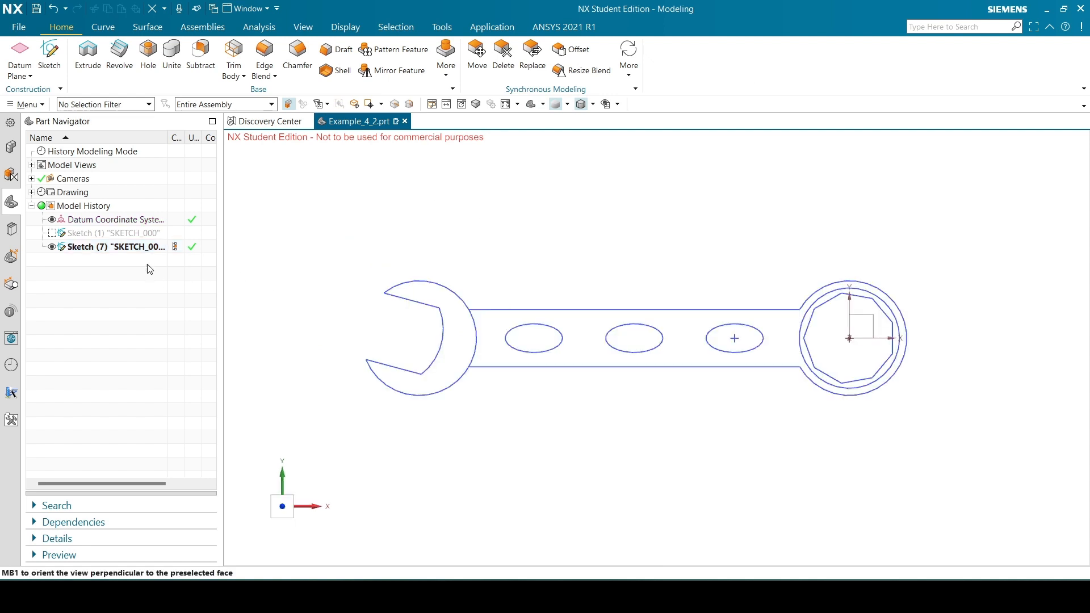
Check the handle-to-ring transition in the Example_4_2 reference drawing and reopen the wrench sketch for editing
left_click(630, 597)
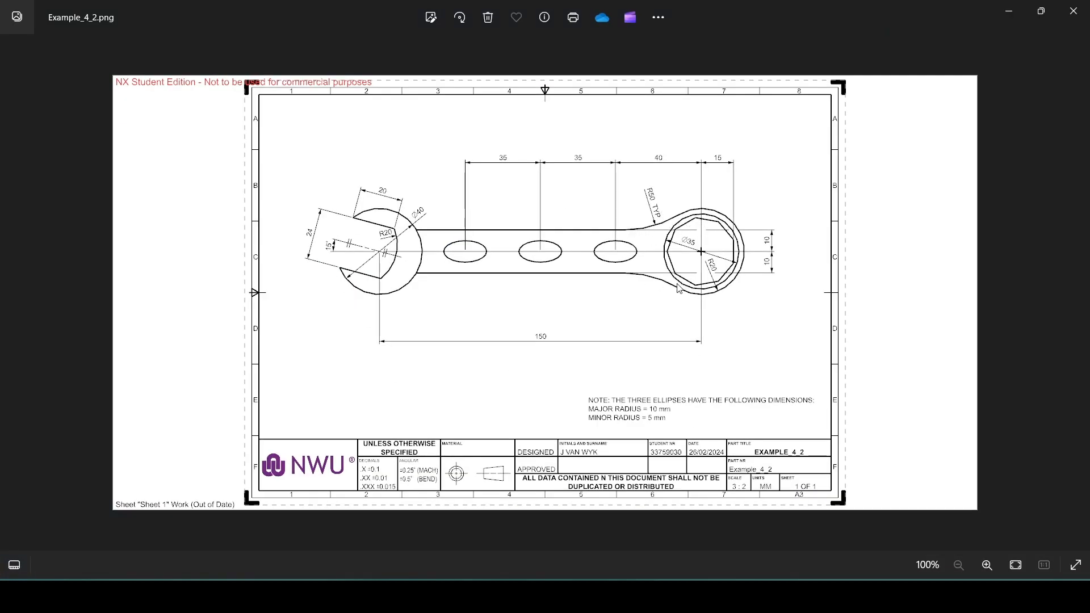
left_click(631, 596)
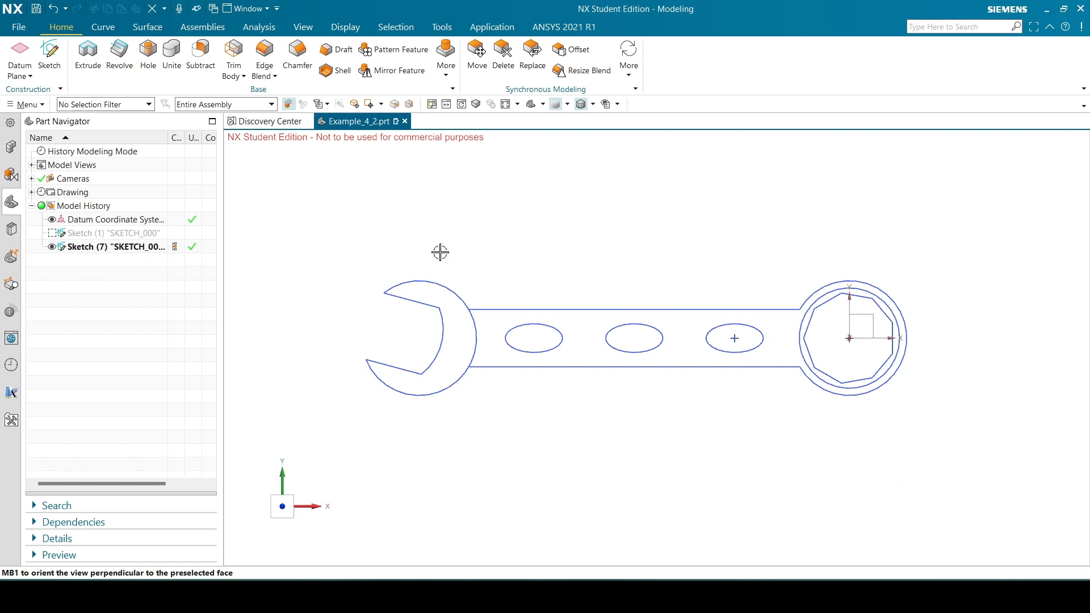
double_click(111, 248)
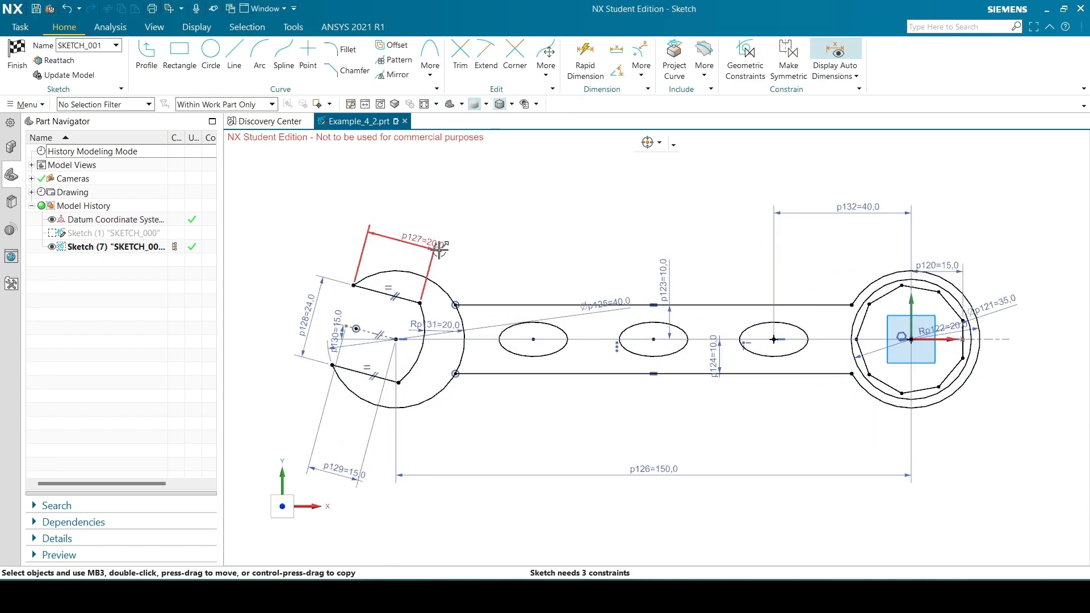
Fillet the ring's outer arc and the handle's upper edge with a 50 mm radius, checking the value in the reference drawing
left_click(343, 50)
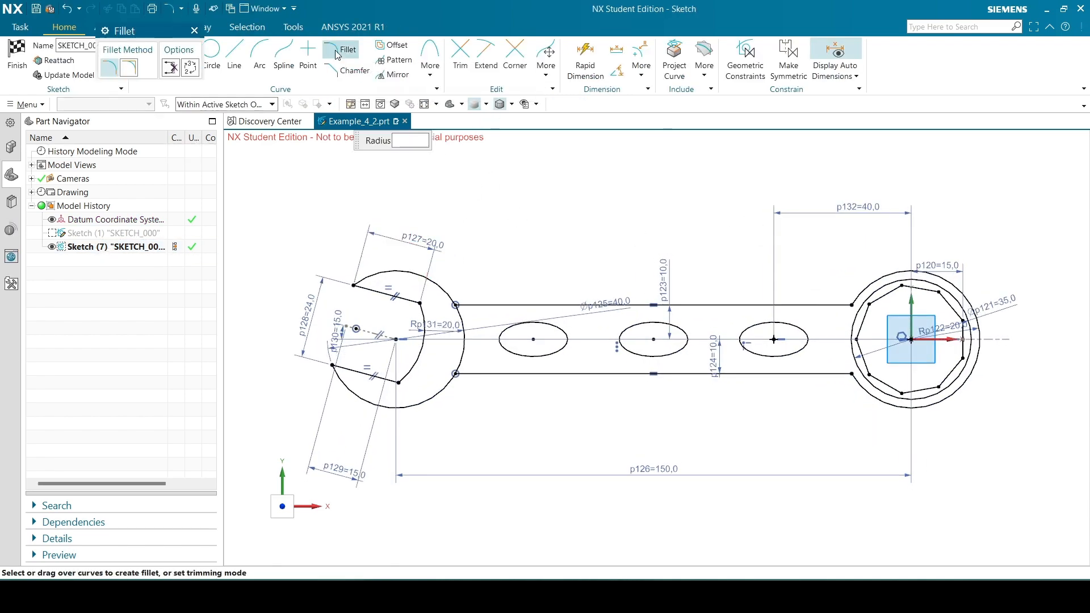
left_click(870, 281)
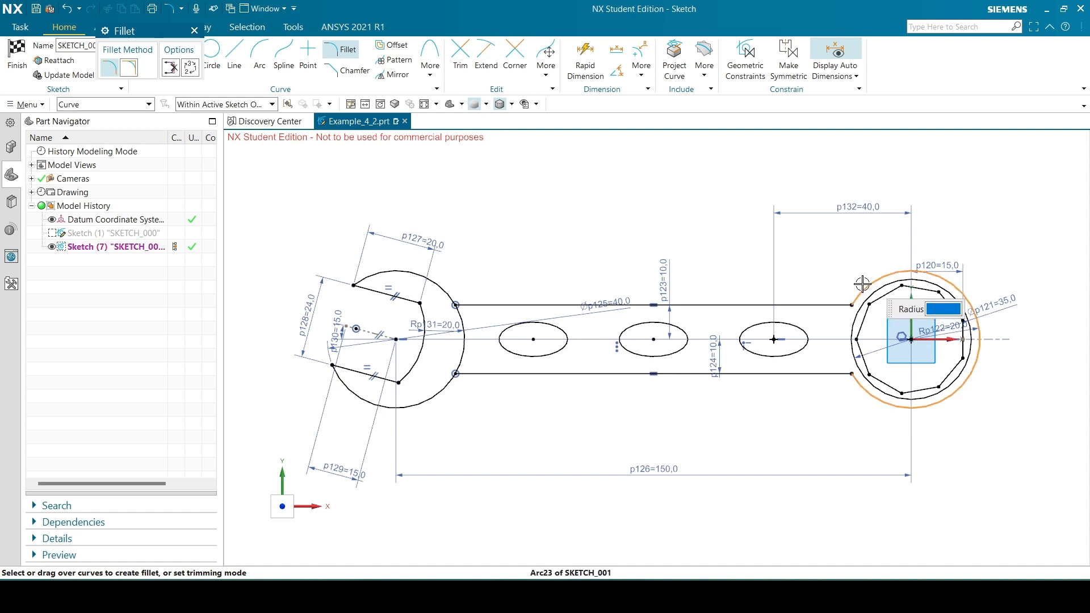
left_click(822, 305)
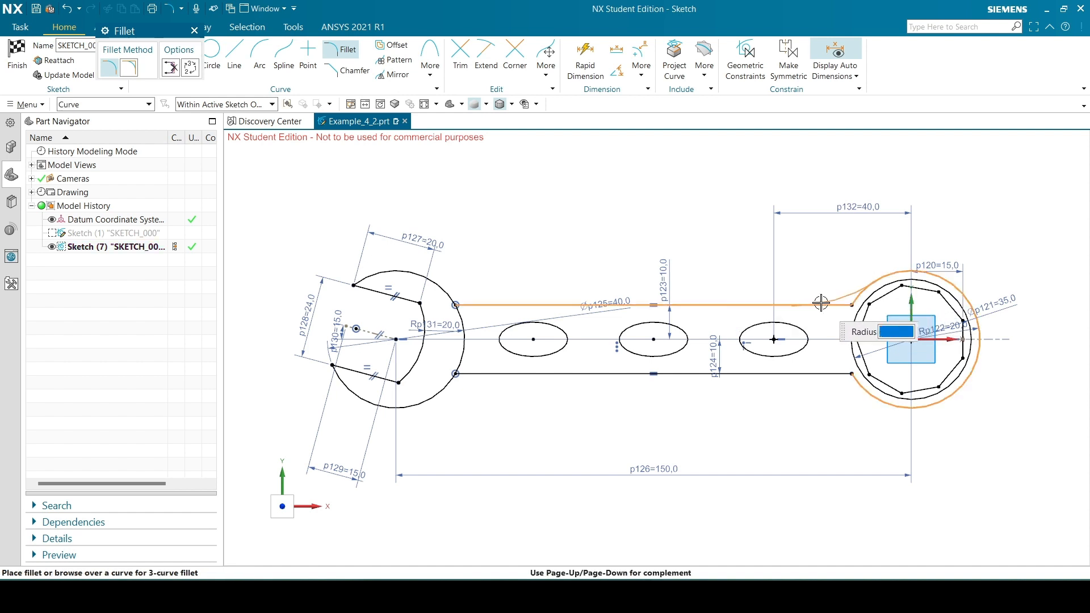
left_click(795, 301)
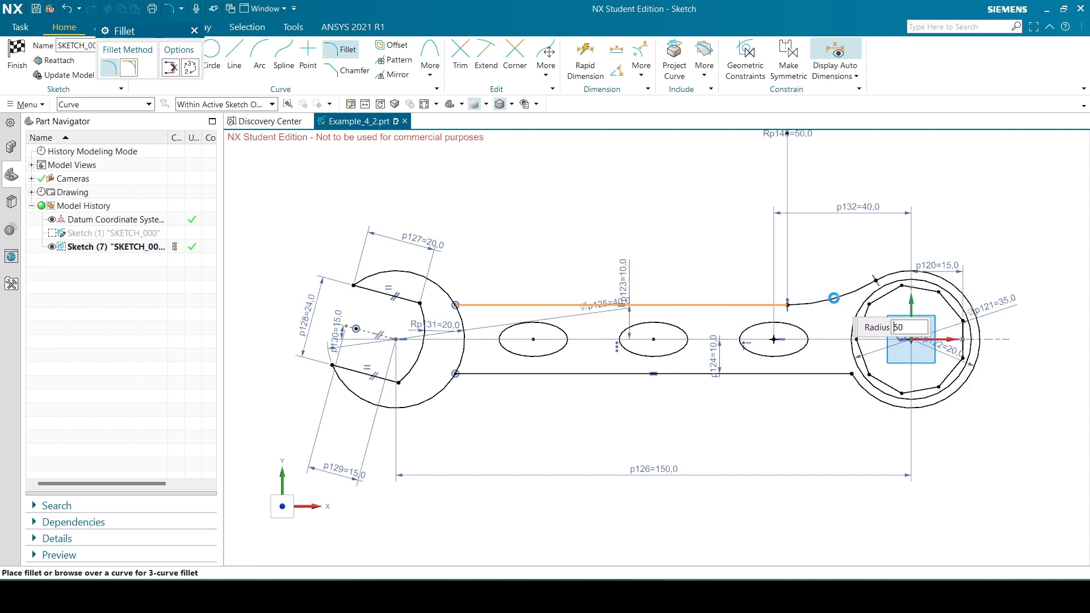
key("alt+Tab")
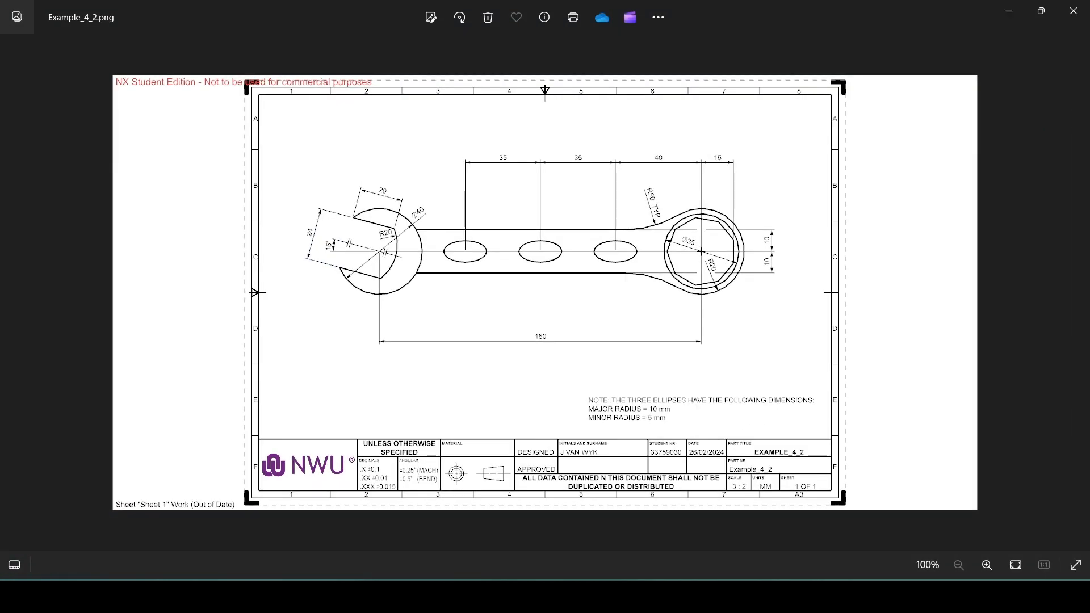
key("alt+Tab")
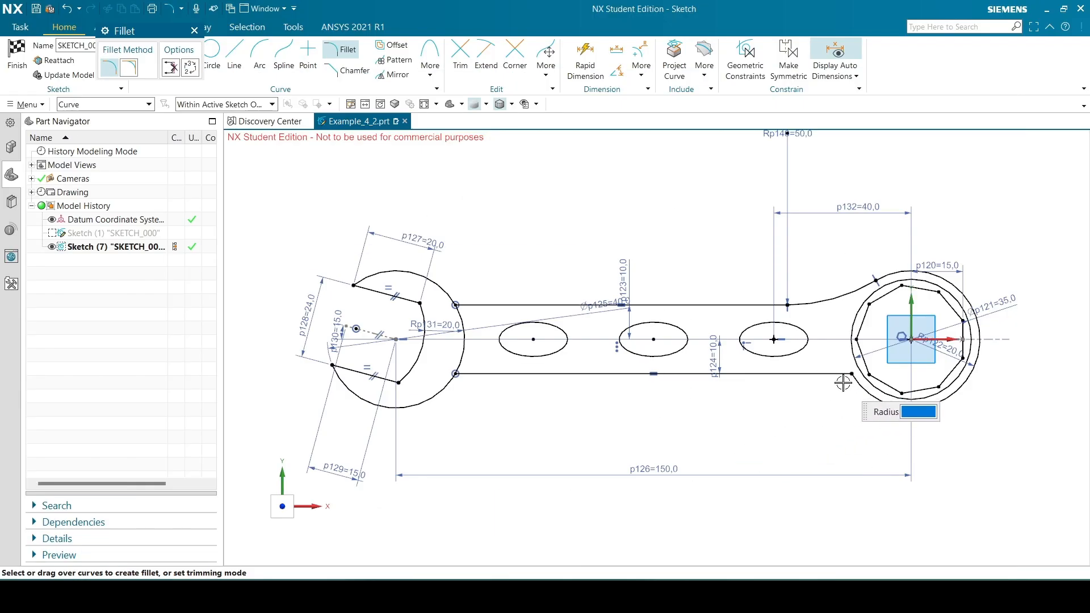
Fillet the ring's outer arc and the handle's lower edge with a 50 mm radius and finish the sketch
left_click(864, 384)
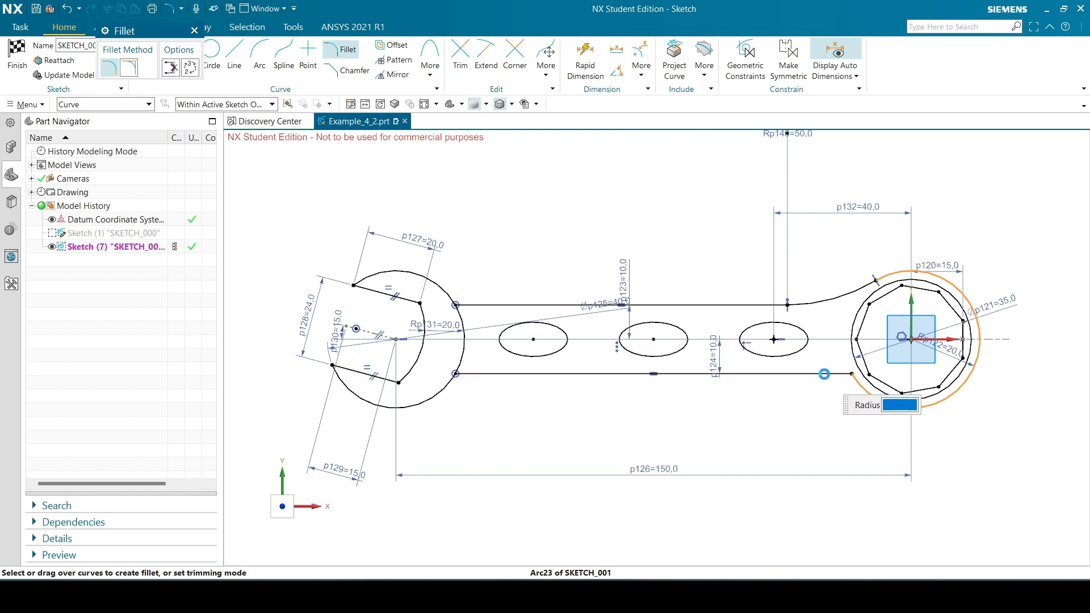
left_click(830, 374)
left_click(830, 382)
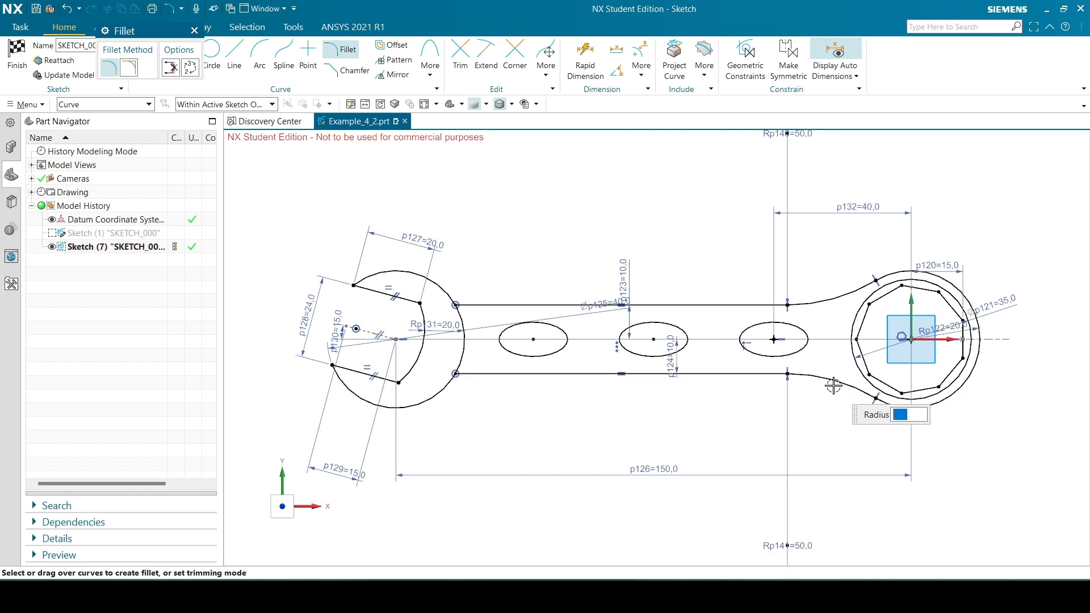
left_click(194, 31)
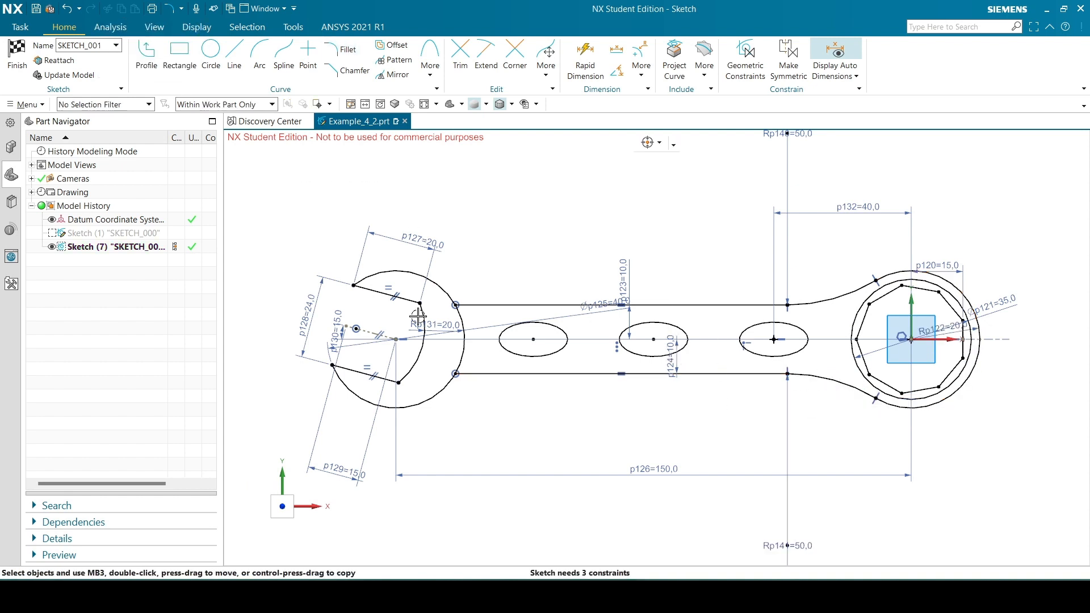
left_click(16, 56)
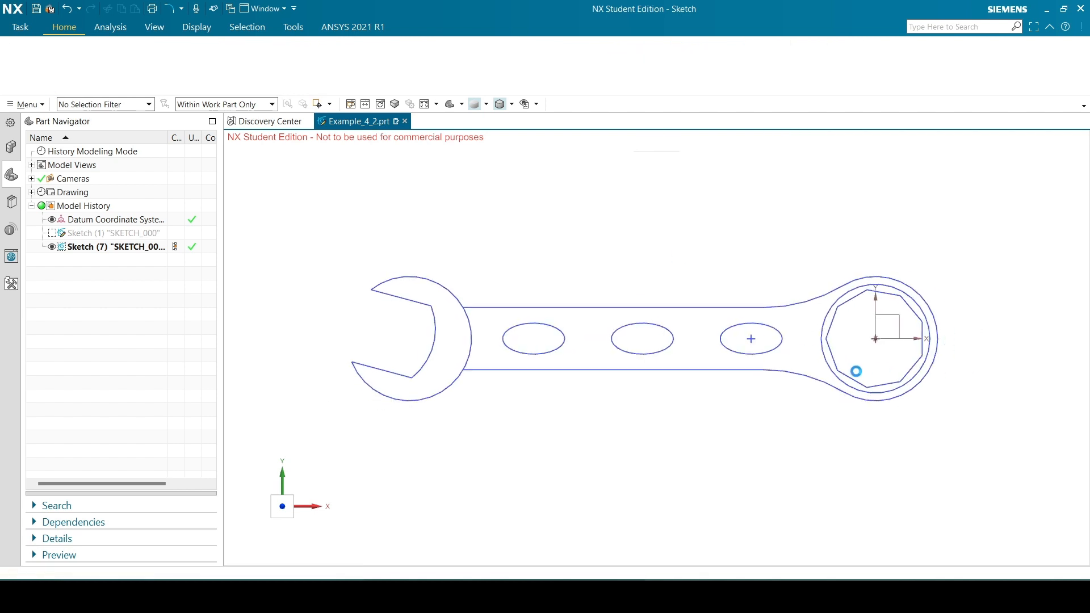